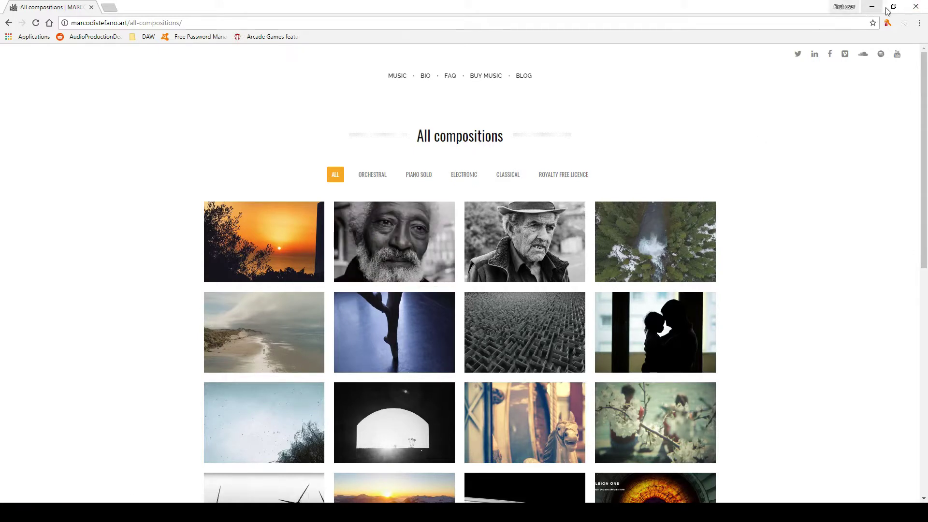
# - Switch from the browser to the Cubase project and play it from the beginning while looking over its track list
pyautogui.click(913, 8)
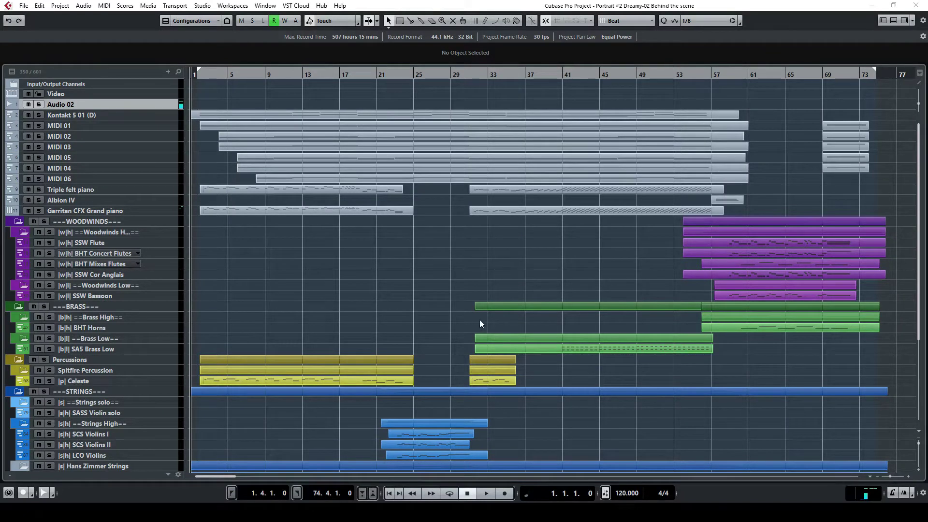
pyautogui.click(491, 494)
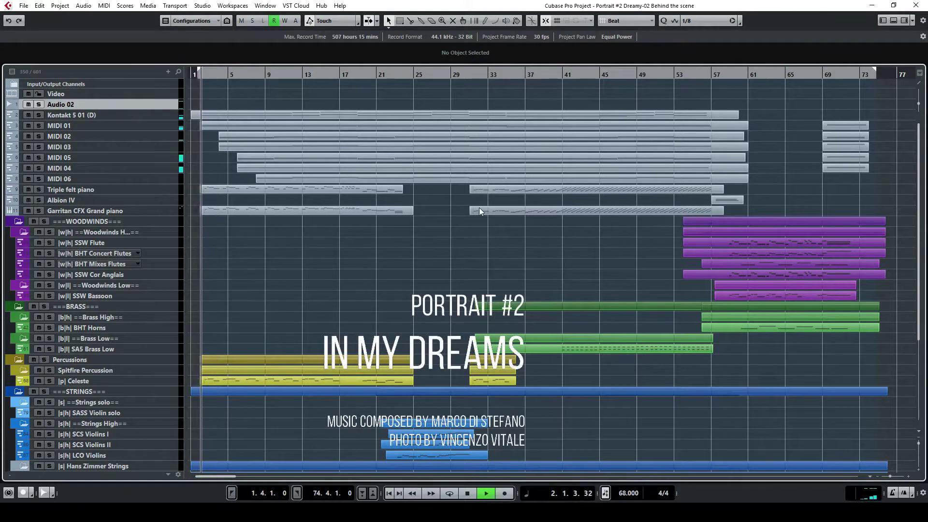
pyautogui.scroll(-6, 522, 215)
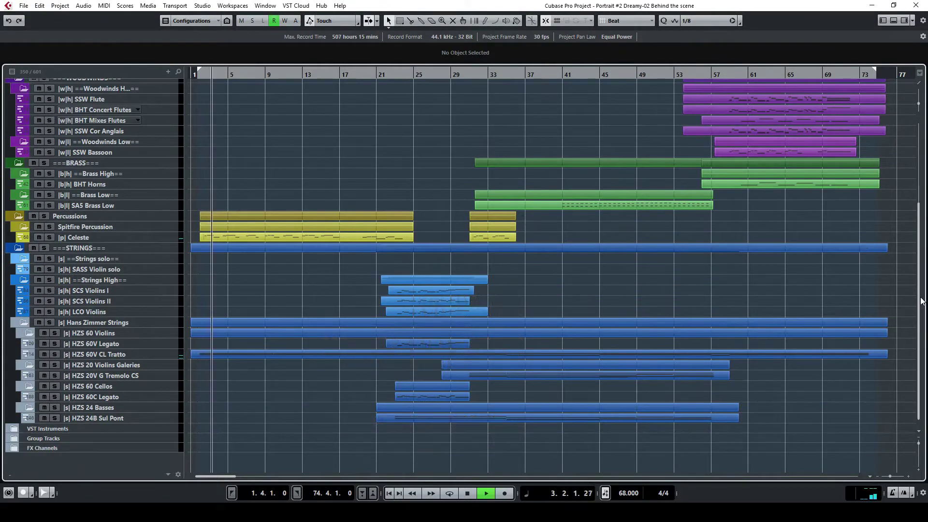
pyautogui.moveTo(920, 300); pyautogui.dragTo(920, 229)
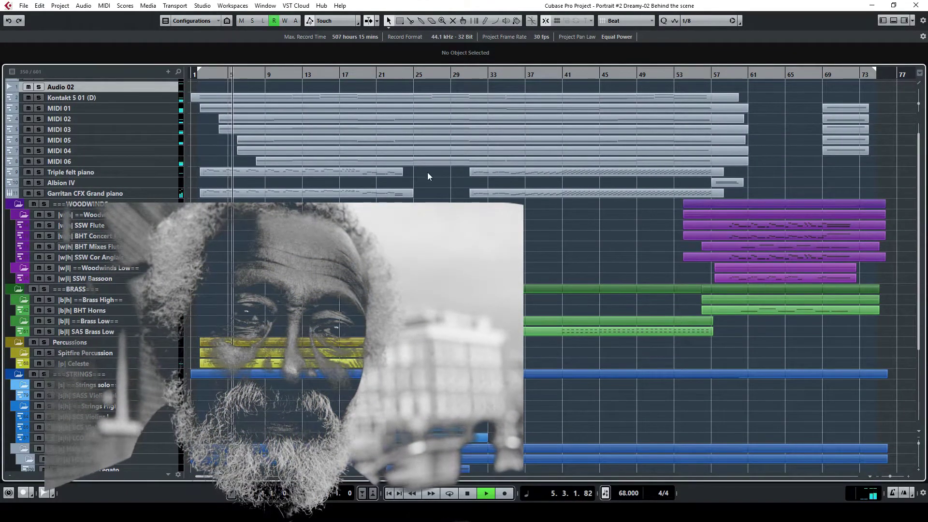
# - Show the VST instrument rack, view the Garritan CFX Grand piano's interface and close it
pyautogui.click(903, 22)
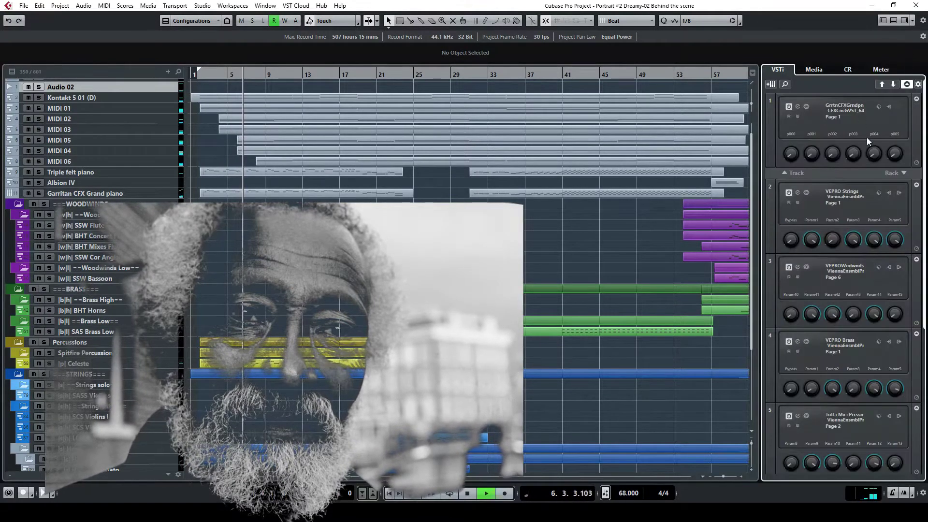
pyautogui.click(797, 107)
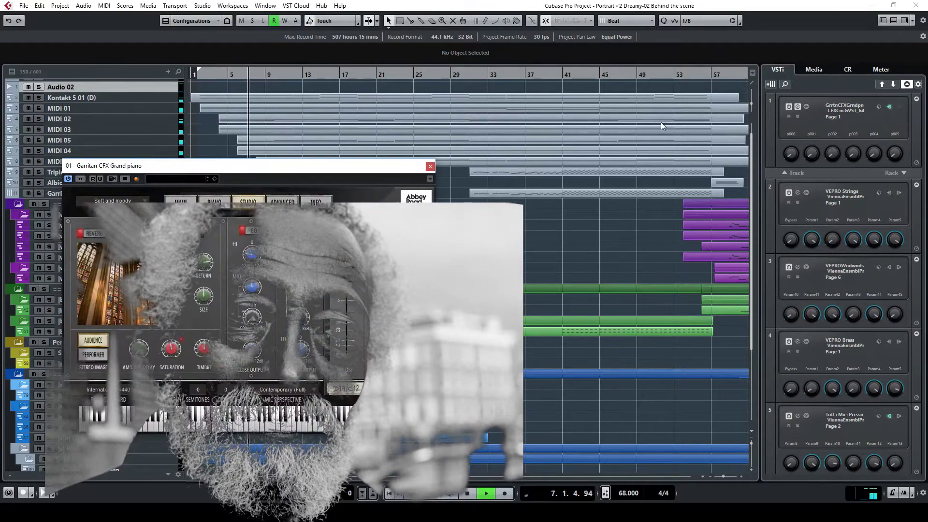
pyautogui.click(430, 167)
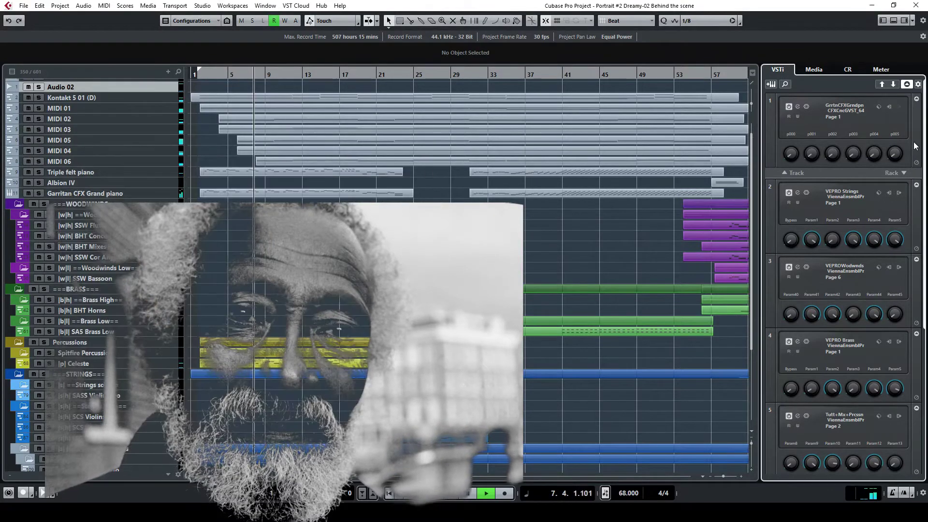
# - Inspect the Sul Tasto Pulse patch's controls in the Kontakt 5 instrument, and close both Kontakt and the instrument rack
pyautogui.moveTo(924, 155); pyautogui.dragTo(922, 332)
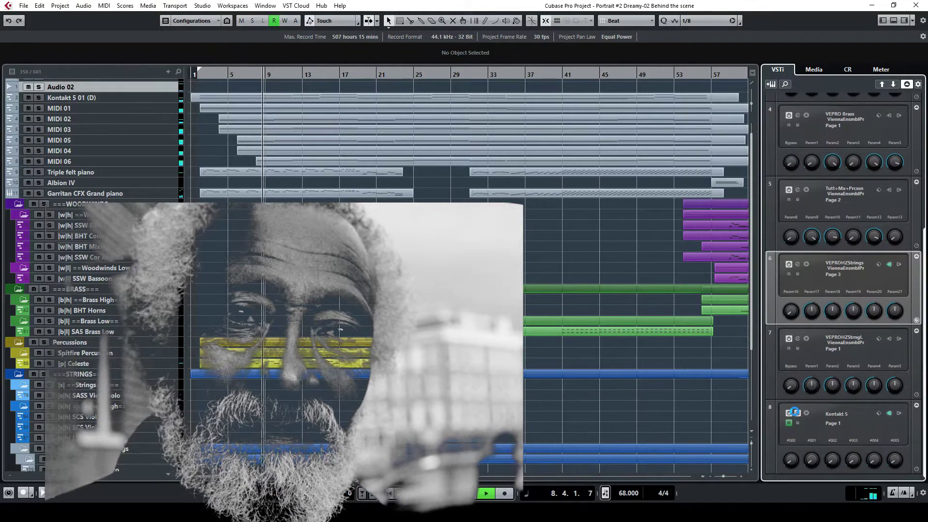
pyautogui.click(796, 412)
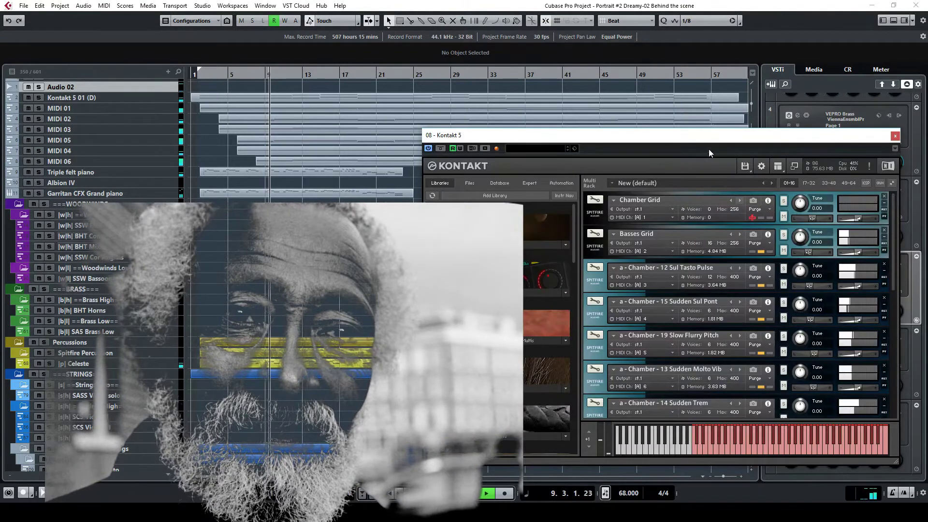
pyautogui.moveTo(715, 141); pyautogui.dragTo(721, 61)
pyautogui.moveTo(897, 149); pyautogui.dragTo(894, 172)
pyautogui.click(601, 155)
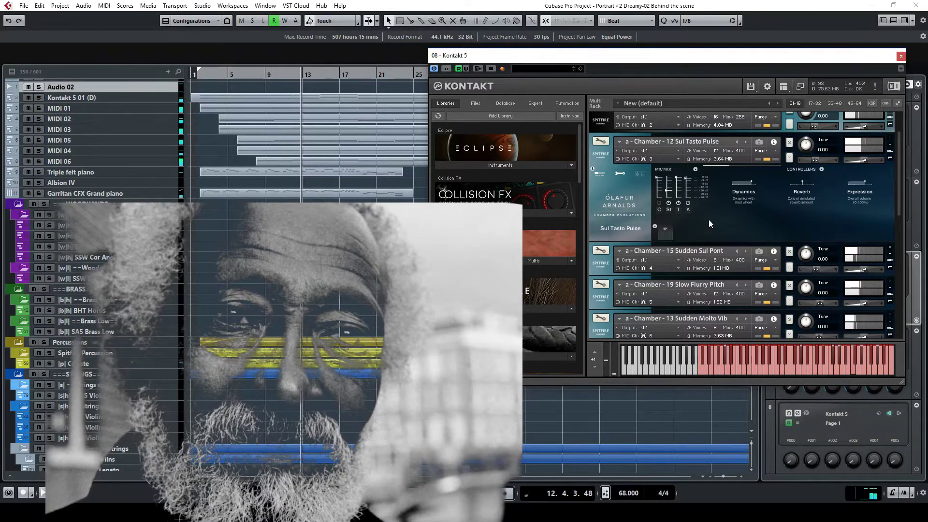
pyautogui.click(901, 56)
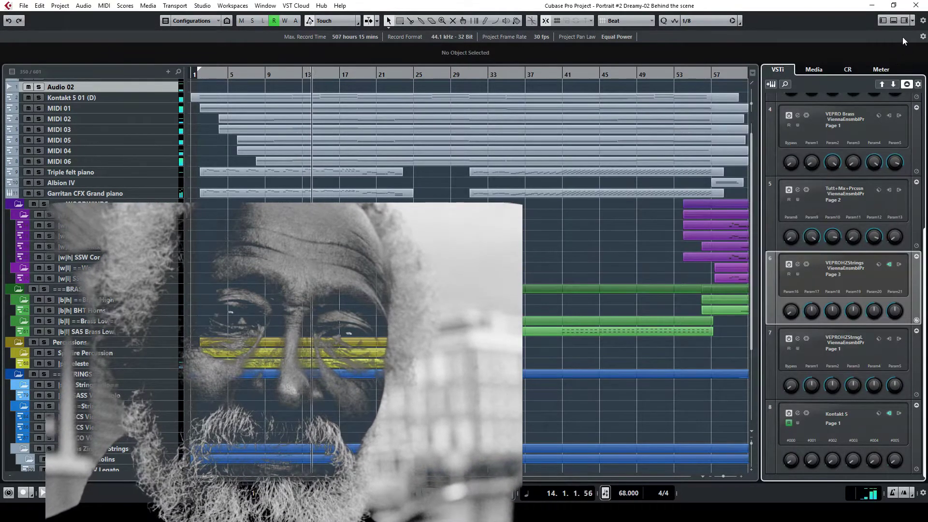
pyautogui.click(904, 20)
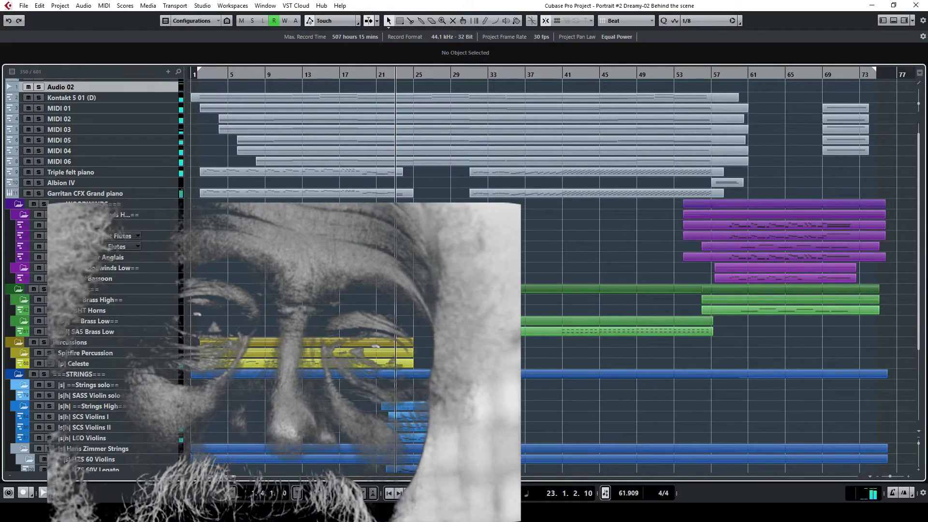
# - Follow the playback through the whole arrangement, examining the MIDI, piano, woodwind, brass, percussion and string parts
pyautogui.scroll(-5, 500, 193)
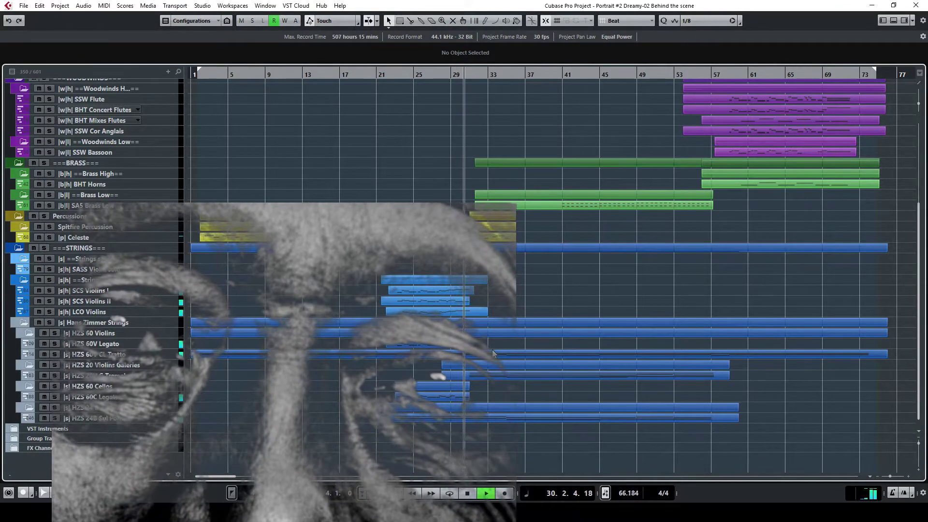
pyautogui.scroll(5, 510, 314)
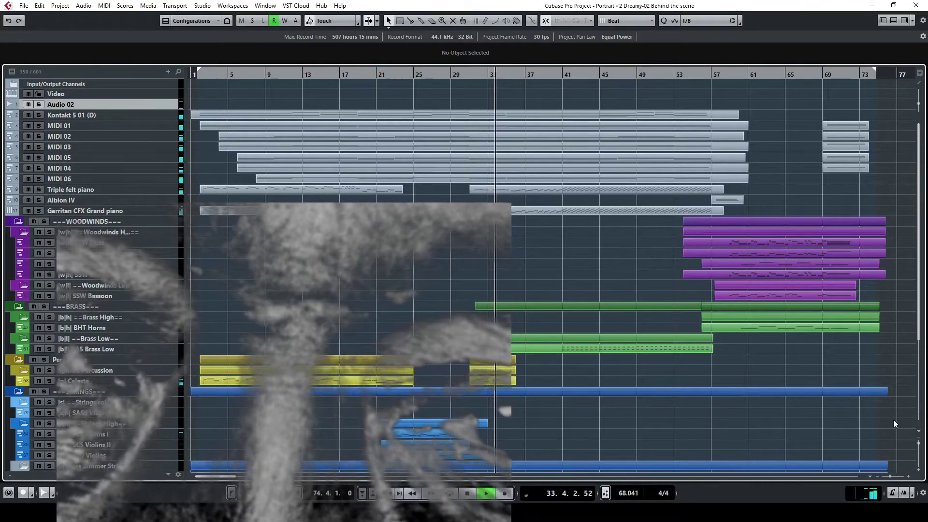
pyautogui.hotkey('shift', 'g')
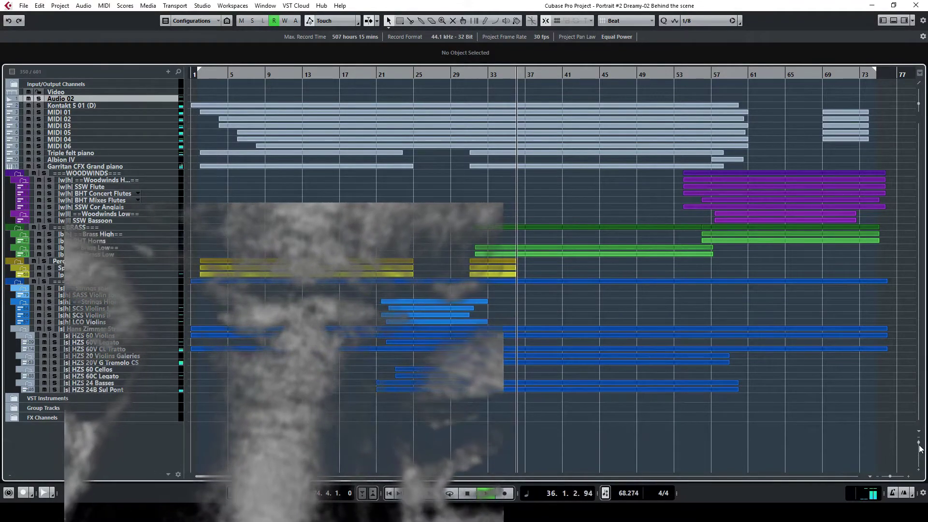
pyautogui.hotkey('shift', 'h')
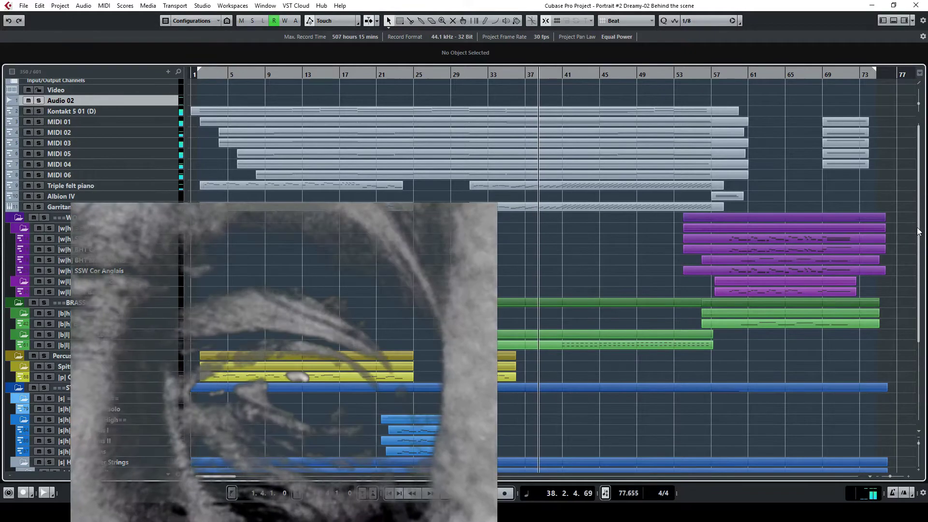
pyautogui.moveTo(919, 231); pyautogui.dragTo(919, 245)
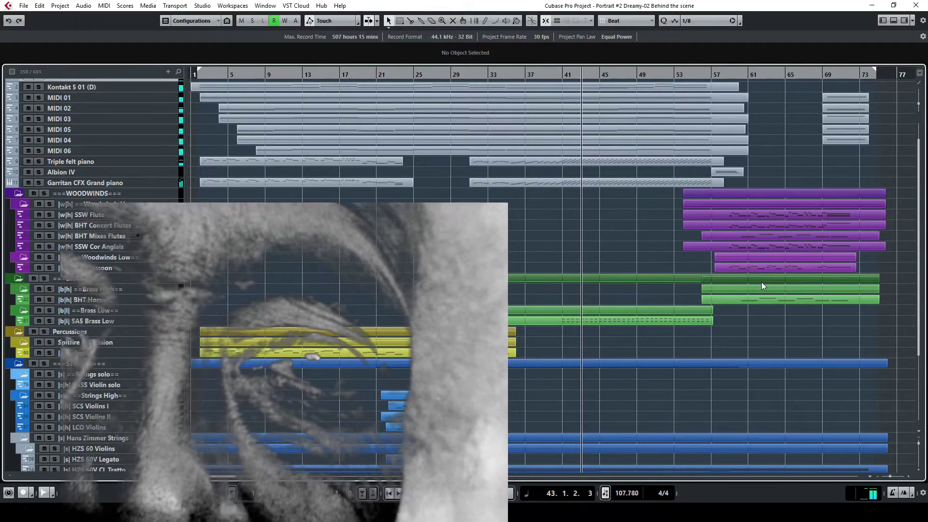
pyautogui.scroll(-3, 760, 282)
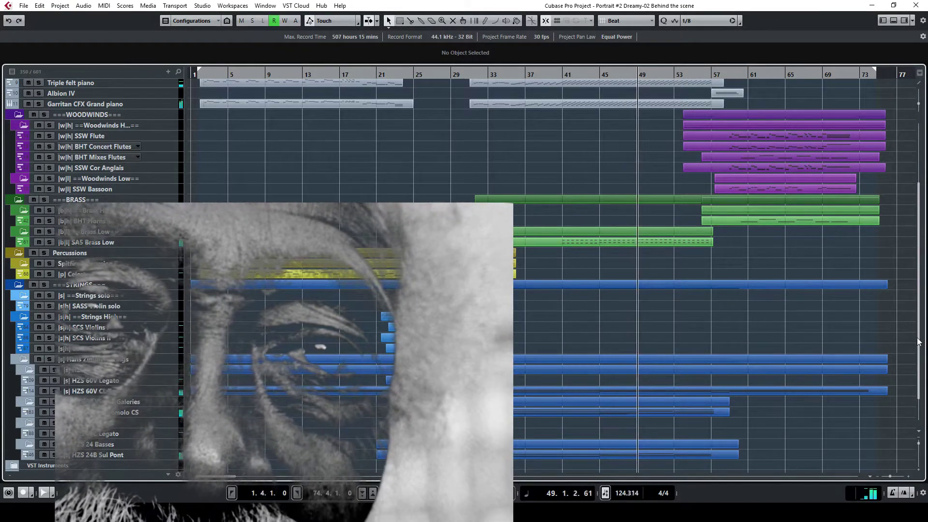
pyautogui.moveTo(919, 344); pyautogui.dragTo(919, 327)
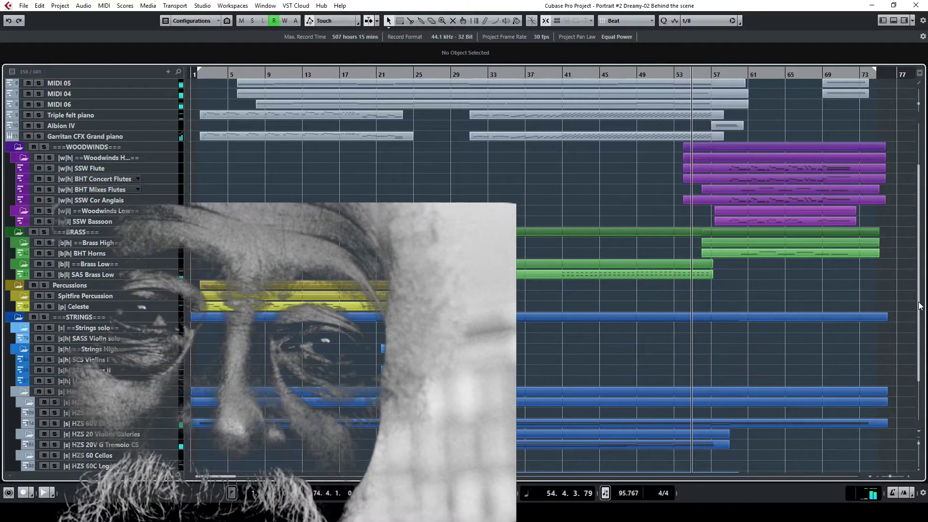
pyautogui.scroll(1, 915, 302)
pyautogui.scroll(2, 915, 296)
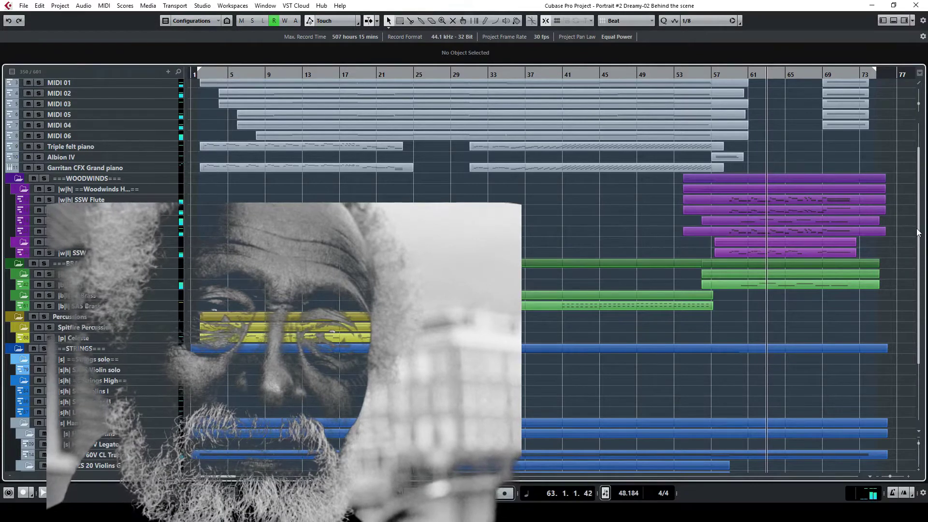
pyautogui.moveTo(917, 232); pyautogui.dragTo(920, 273)
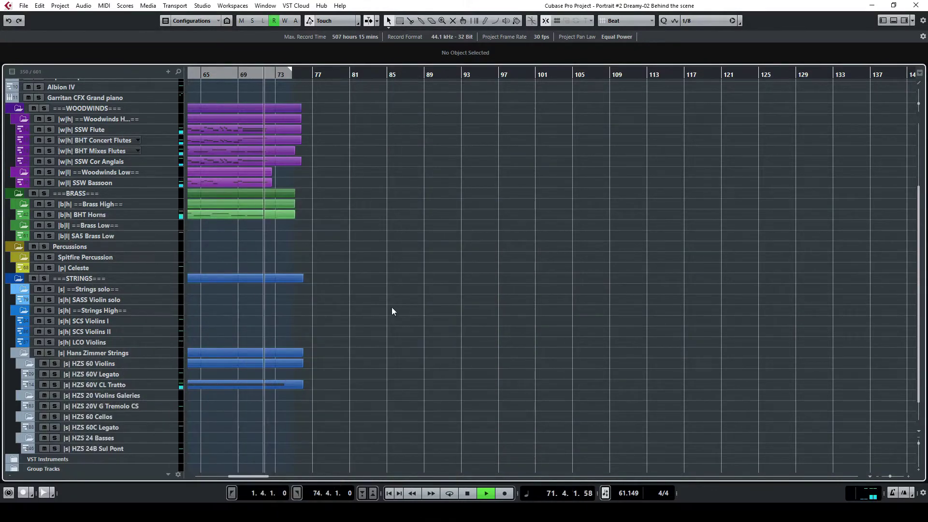
pyautogui.scroll(3, 333, 297)
pyautogui.scroll(2, 334, 295)
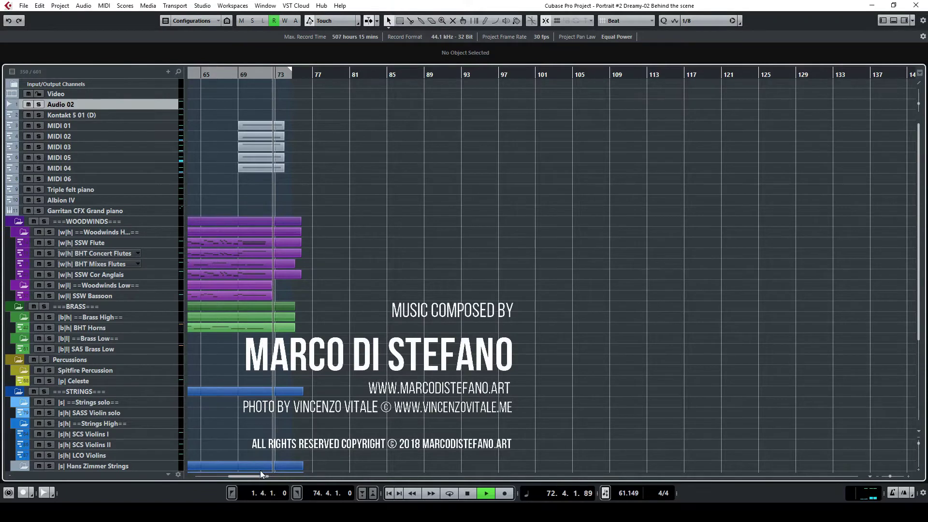
pyautogui.moveTo(260, 476); pyautogui.dragTo(228, 476)
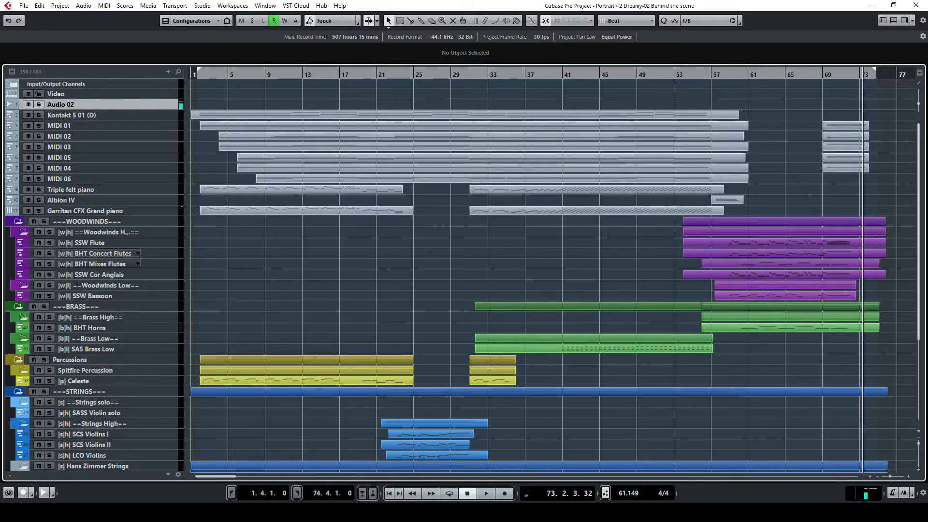
# - Reopen Kontakt 5 from the instrument rack, look through its loaded Chamber patches and close it
pyautogui.click(904, 20)
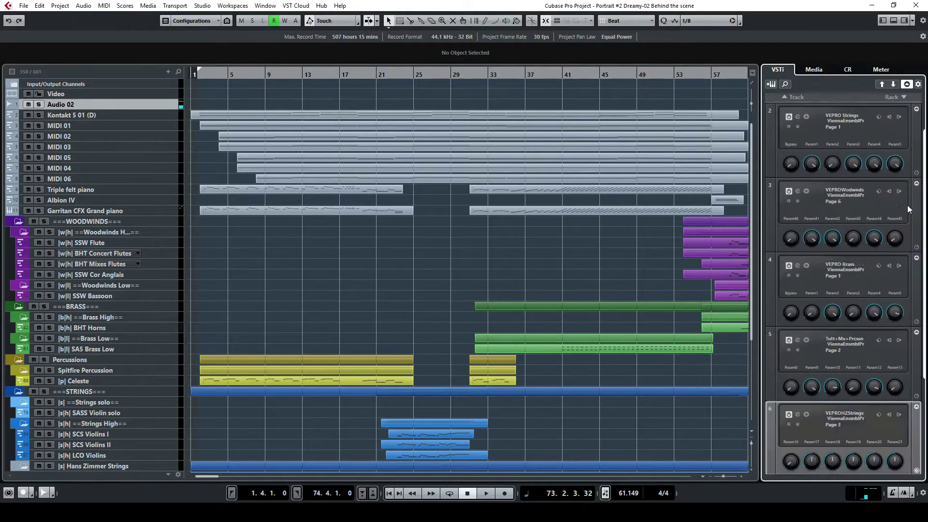
pyautogui.click(798, 413)
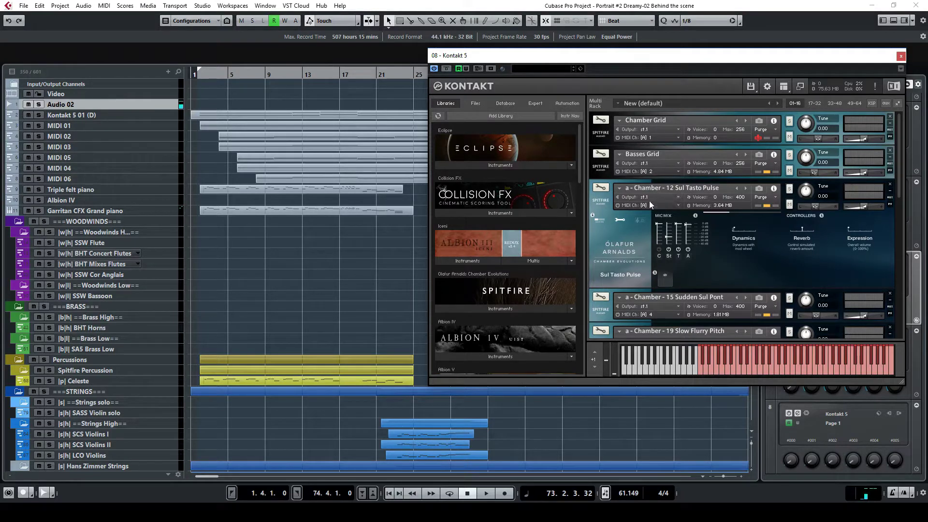
pyautogui.scroll(-2, 662, 193)
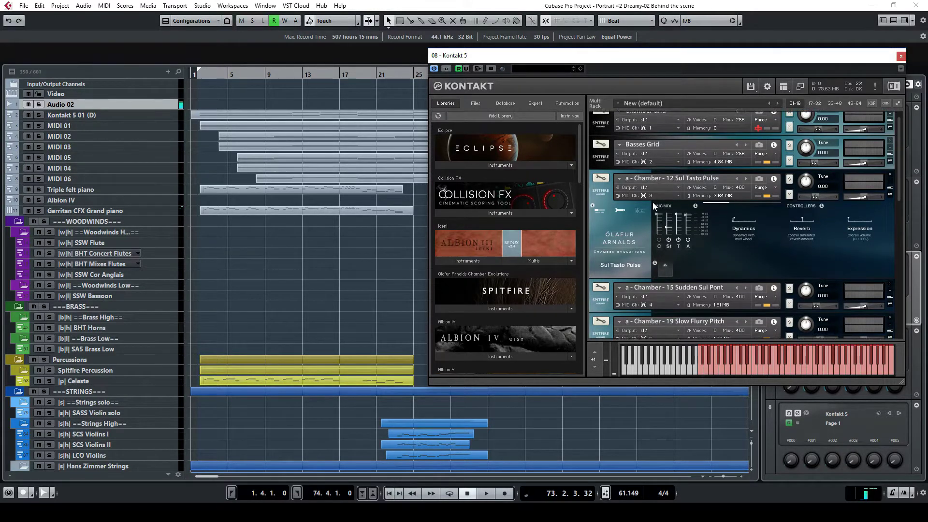
pyautogui.scroll(-1, 653, 202)
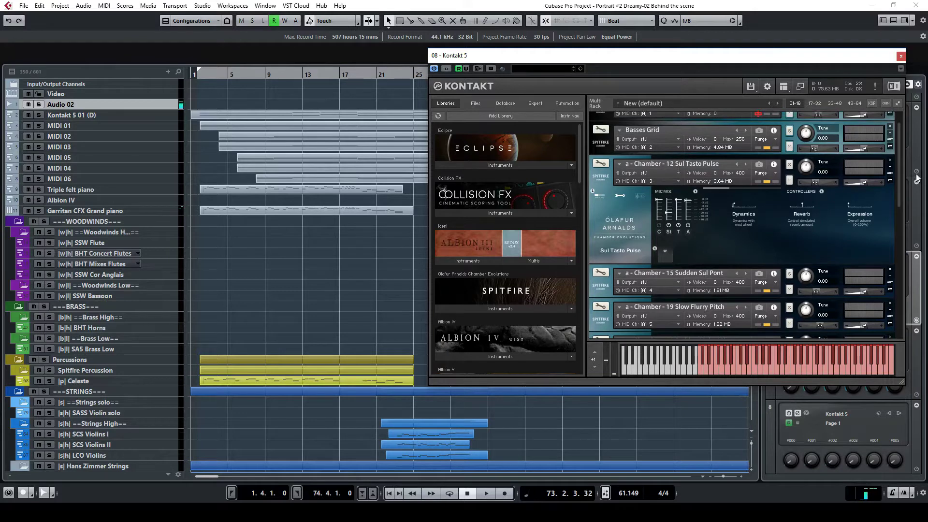
pyautogui.scroll(-3, 902, 180)
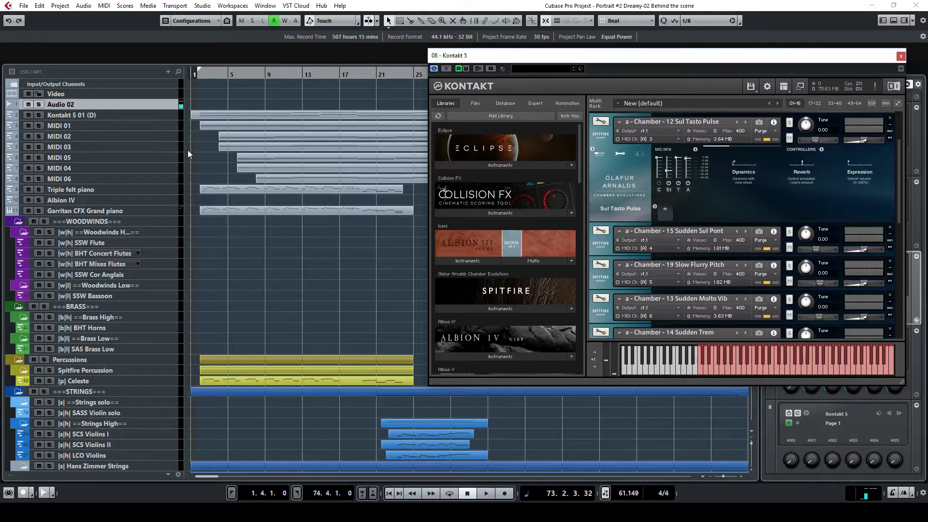
pyautogui.click(900, 56)
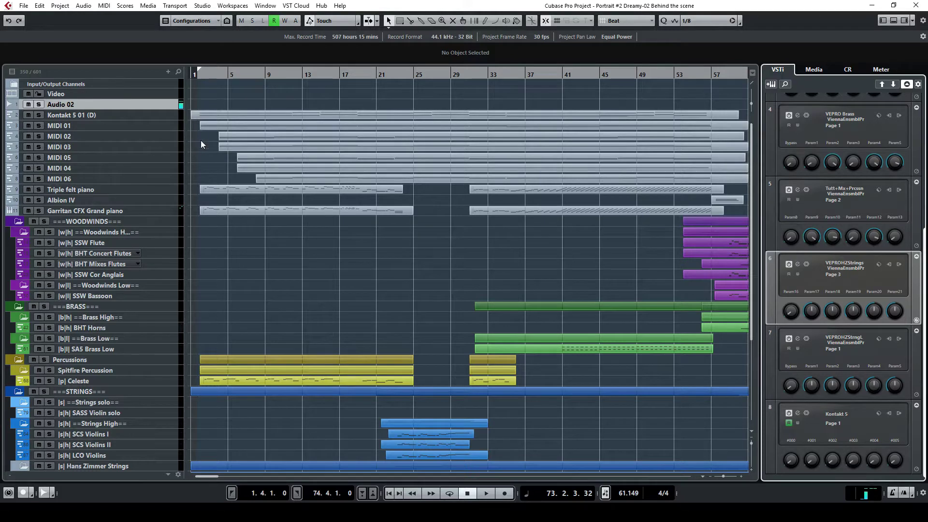
# - Select the long parts on tracks MIDI 01 to MIDI 06 together and hide the instrument rack
pyautogui.click(262, 135)
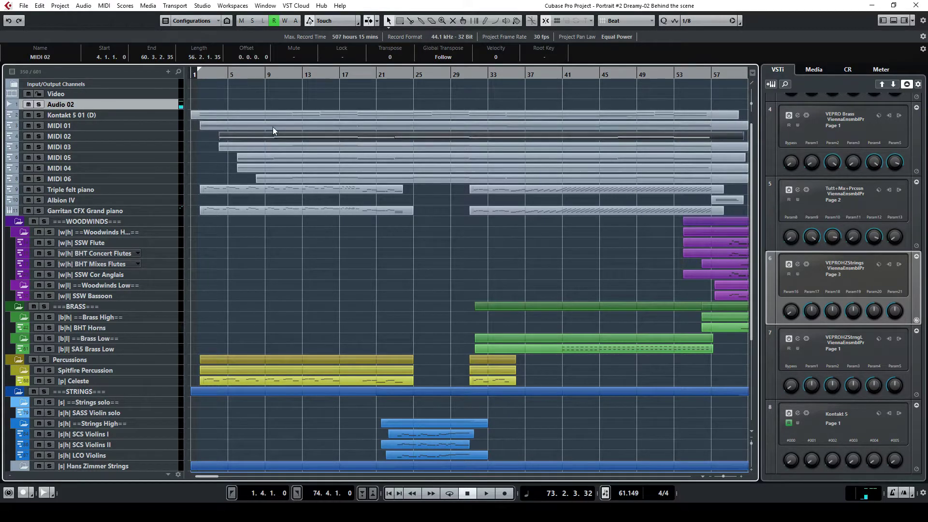
pyautogui.keyDown('shift'); pyautogui.click(272, 127); pyautogui.keyUp('shift')
pyautogui.keyDown('shift'); pyautogui.click(281, 147); pyautogui.keyUp('shift')
pyautogui.keyDown('shift'); pyautogui.click(283, 158); pyautogui.keyUp('shift')
pyautogui.keyDown('shift'); pyautogui.click(285, 169); pyautogui.keyUp('shift')
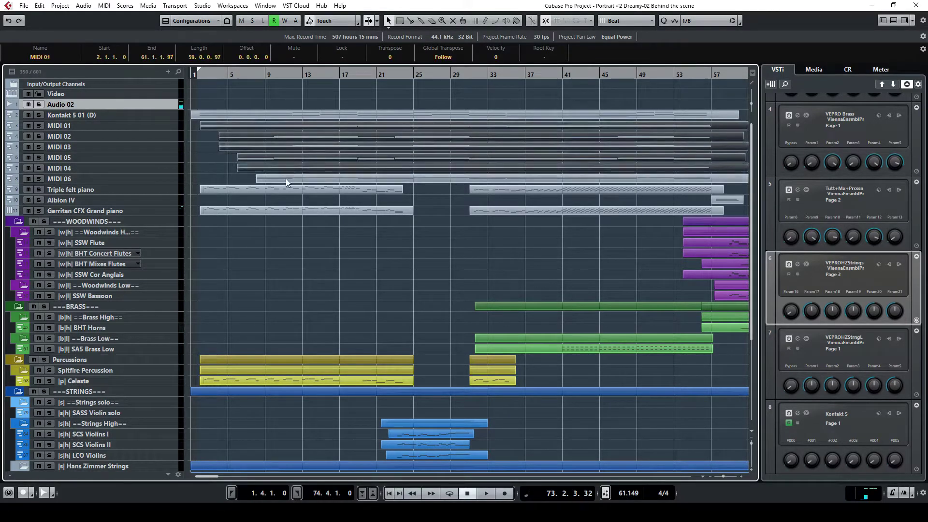
pyautogui.keyDown('shift'); pyautogui.click(285, 179); pyautogui.keyUp('shift')
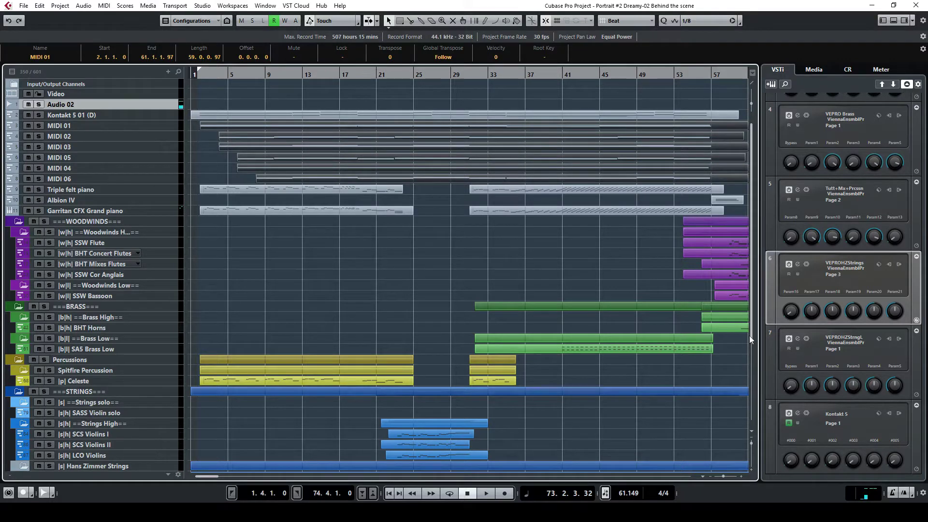
pyautogui.click(902, 25)
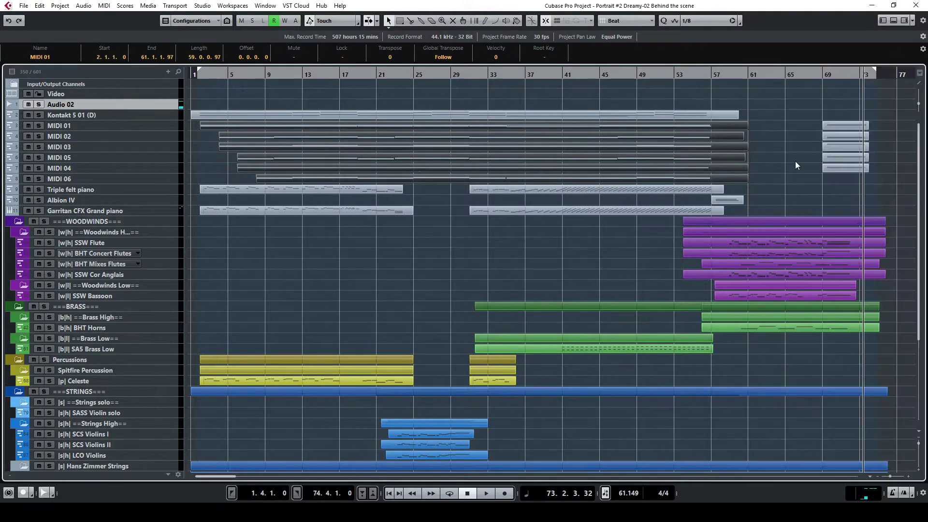
# - Open the selected MIDI parts together in a separate, maximized Key Editor window showing all their notes
pyautogui.click(893, 20)
pyautogui.click(78, 476)
pyautogui.click(897, 318)
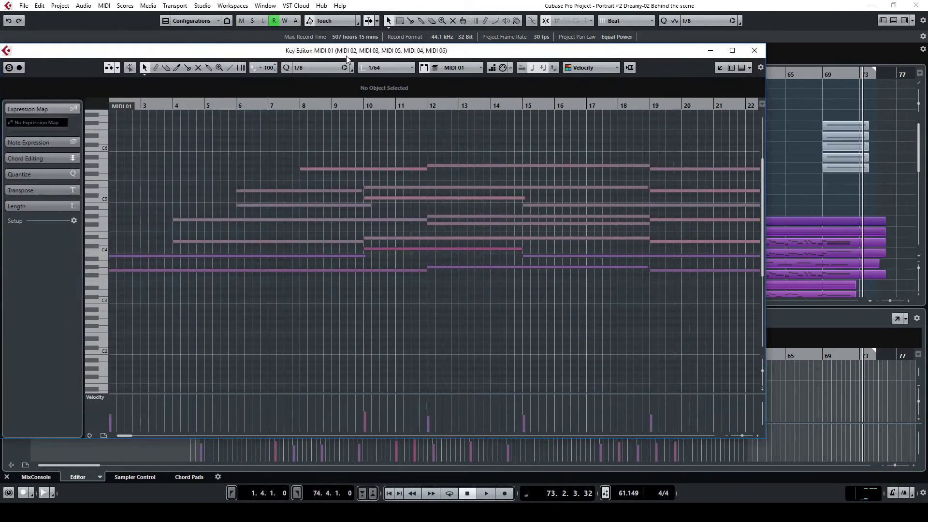
pyautogui.doubleClick(347, 53)
pyautogui.scroll(4, 338, 169)
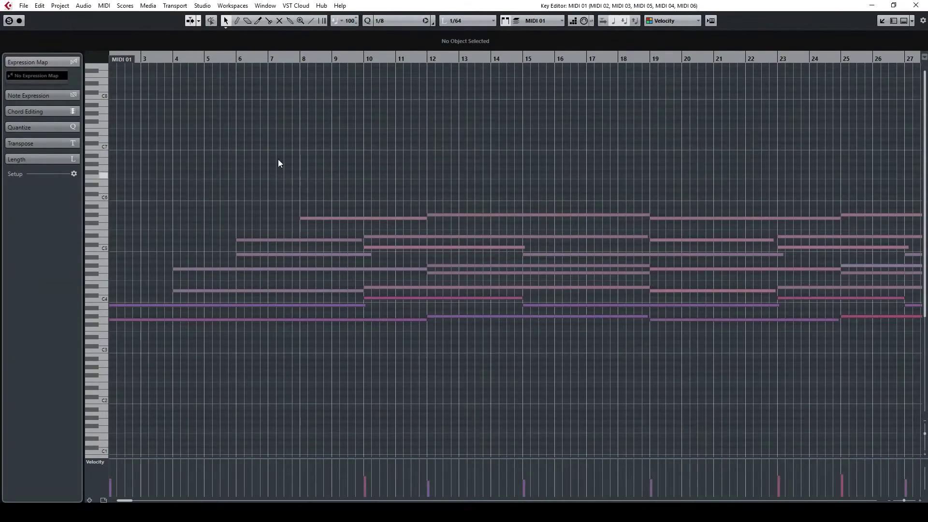
# - Solo the editor, start playback and pick out the opening notes of parts MIDI 02, 03, 04, 05 and 06 in turn
pyautogui.click(9, 21)
pyautogui.press('space')
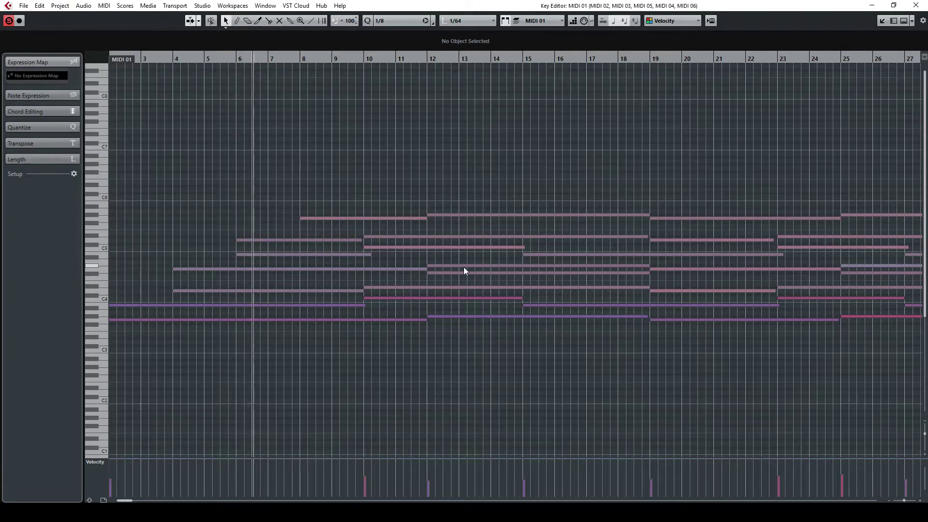
pyautogui.click(266, 290)
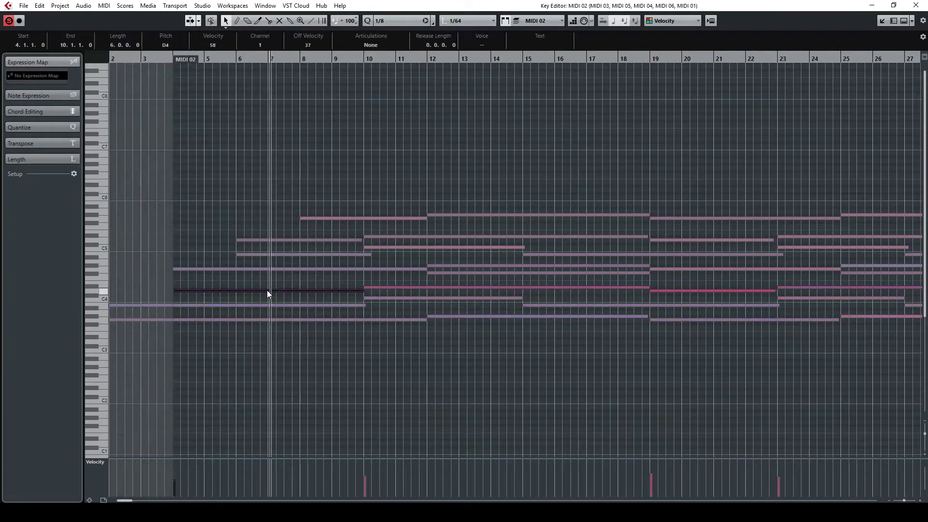
pyautogui.click(284, 269)
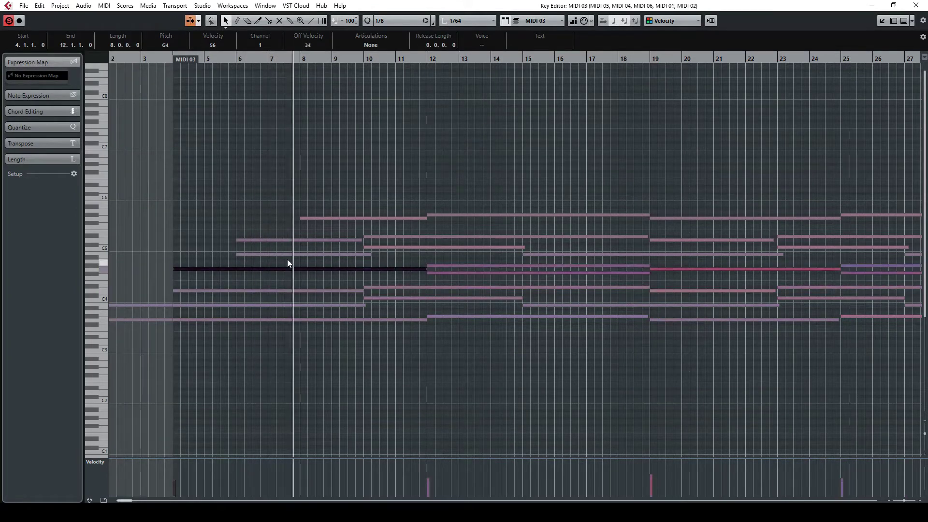
pyautogui.click(334, 254)
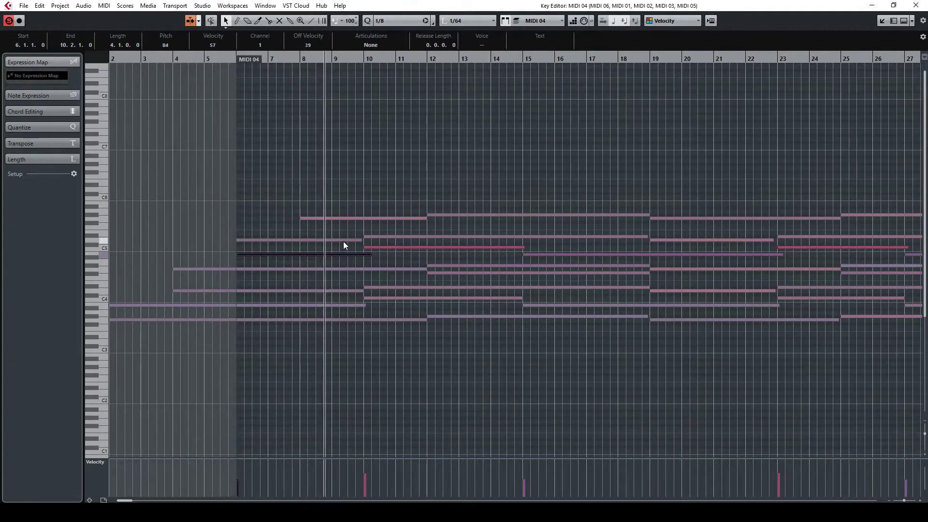
pyautogui.click(343, 240)
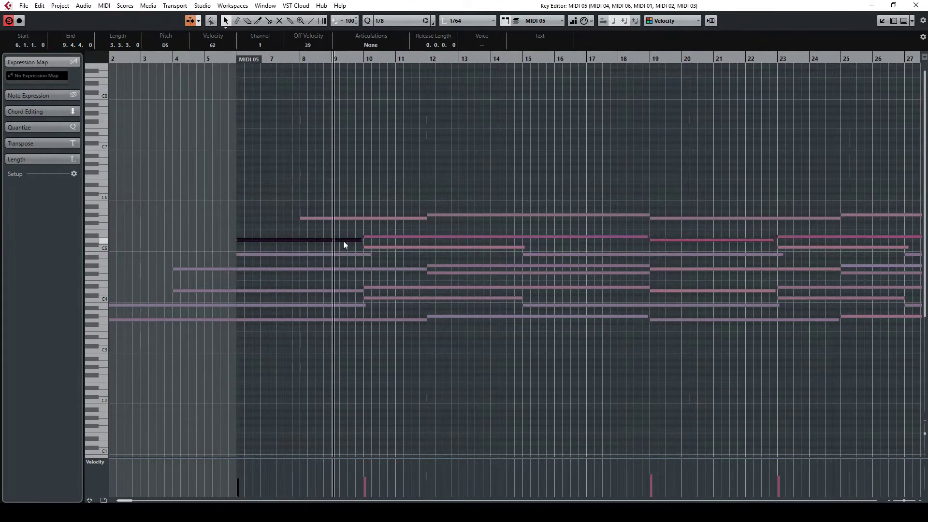
pyautogui.click(363, 219)
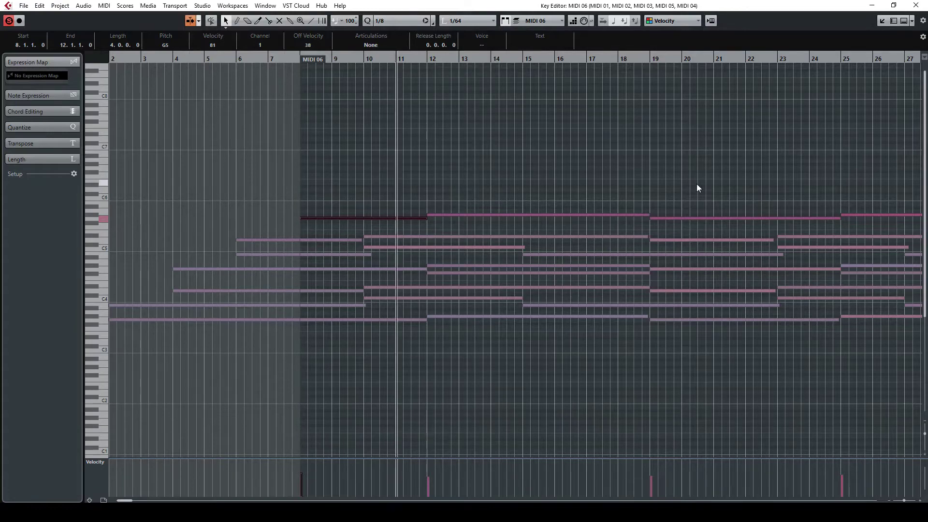
# - Dock the Key Editor back into the project window and solo tracks MIDI 01 and MIDI 02
pyautogui.click(882, 22)
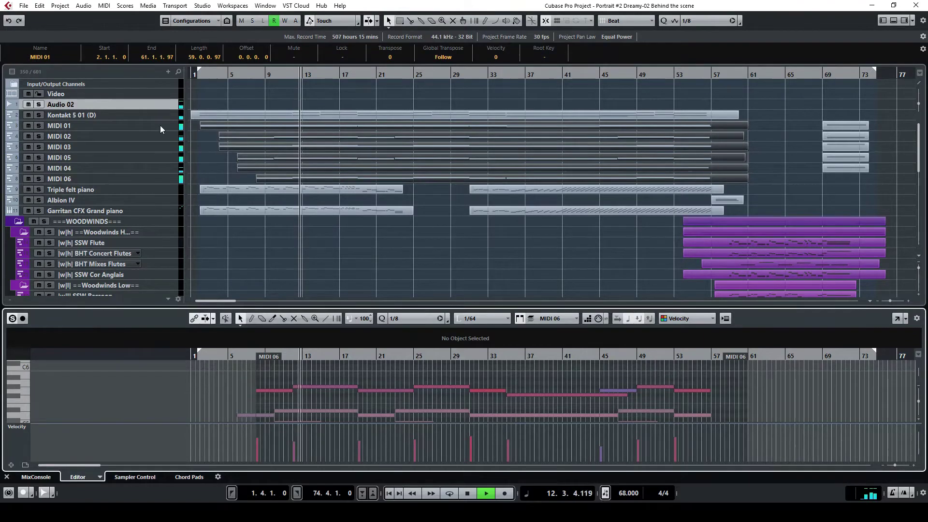
pyautogui.click(38, 125)
pyautogui.click(38, 136)
pyautogui.press('space')
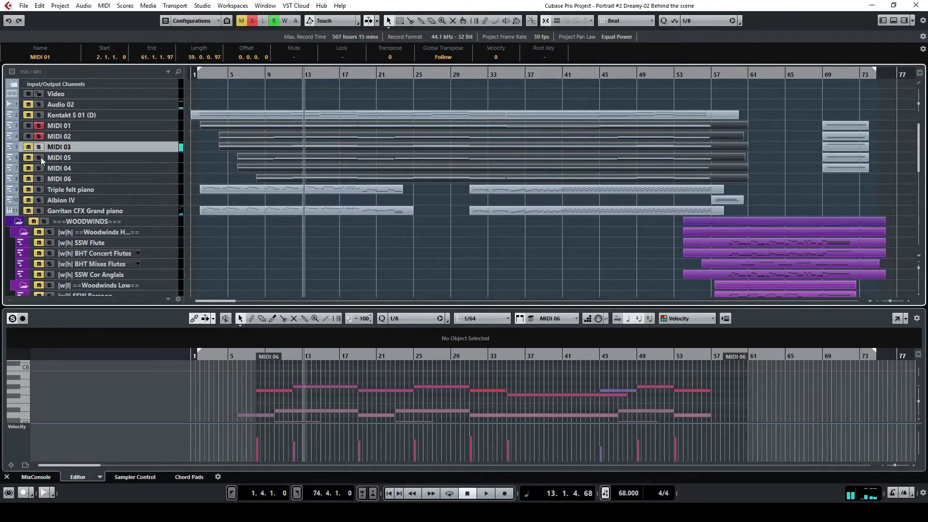
# - Solo all tracks from Kontakt 5 01 (D) to MIDI 06 and show their automation lanes
pyautogui.click(164, 118)
pyautogui.hotkey('shift', 'Down')
pyautogui.hotkey('shift', 'Down')
pyautogui.hotkey('shift', 'Down')
pyautogui.hotkey('shift', 'Down')
pyautogui.hotkey('shift', 'Down')
pyautogui.hotkey('shift', 'Down')
pyautogui.hotkey('alt', 'a')
pyautogui.click(920, 273)
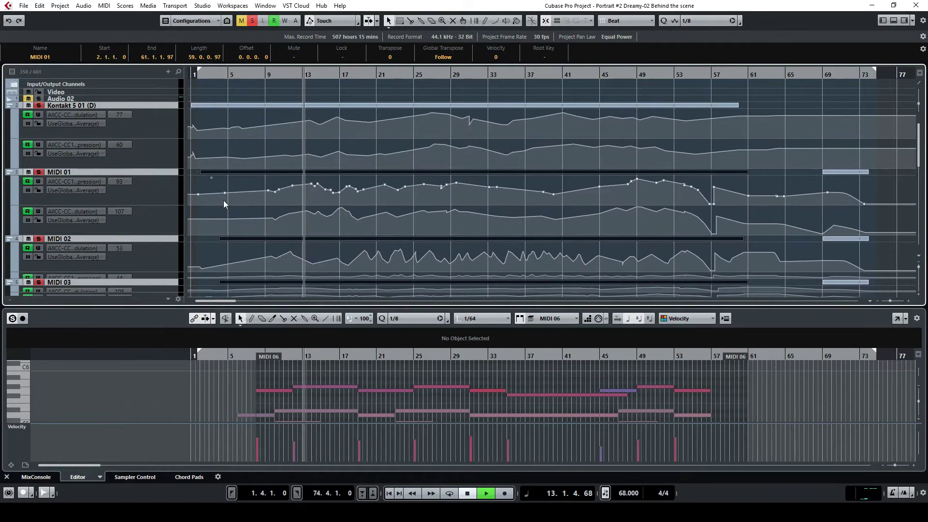
# - Replay the soloed tracks from bar 2 and examine the modulation and expression automation curves from Kontakt 5 01 (D) to MIDI 06
pyautogui.press('space')
pyautogui.scroll(-3, 223, 200)
pyautogui.click(143, 146)
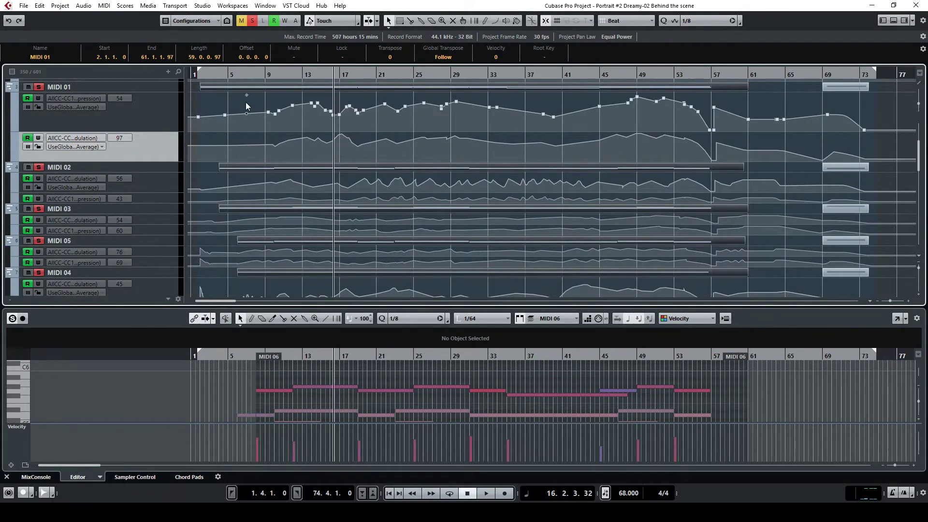
pyautogui.click(200, 73)
pyautogui.press('space')
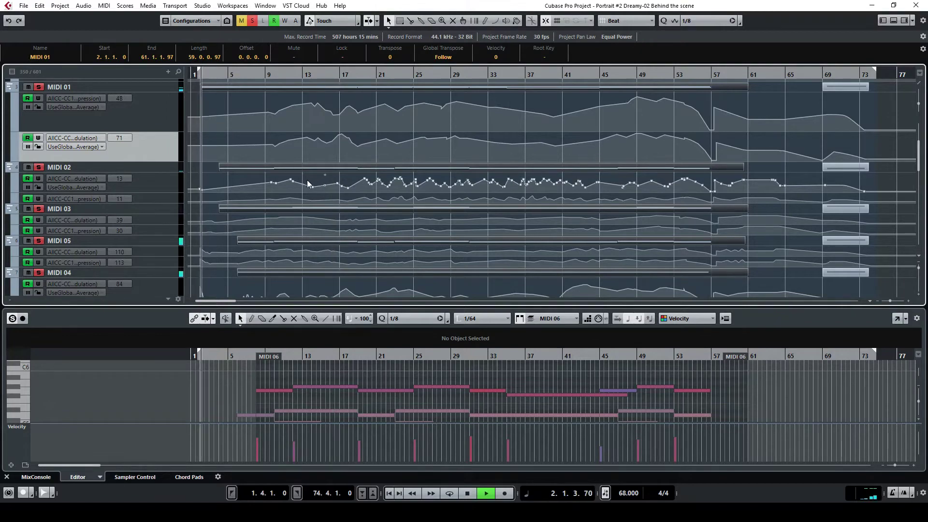
pyautogui.scroll(3, 315, 179)
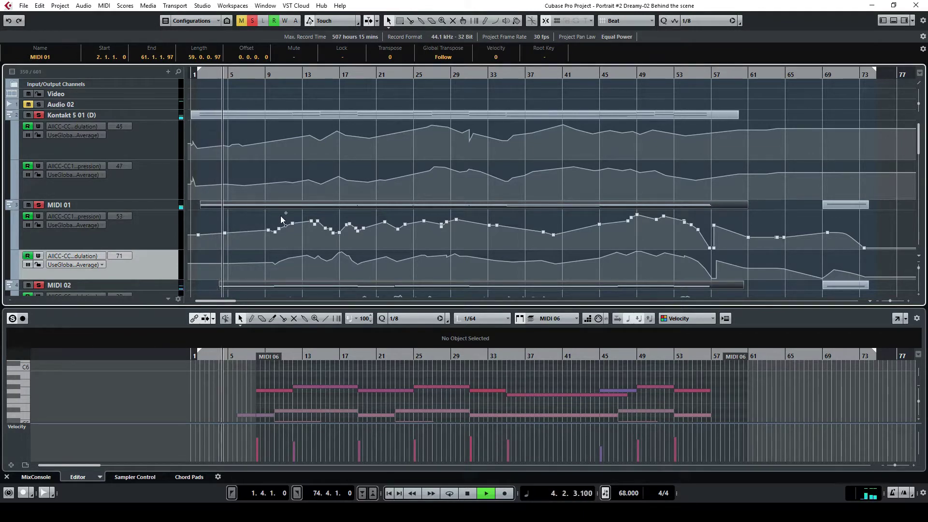
pyautogui.scroll(-2, 290, 212)
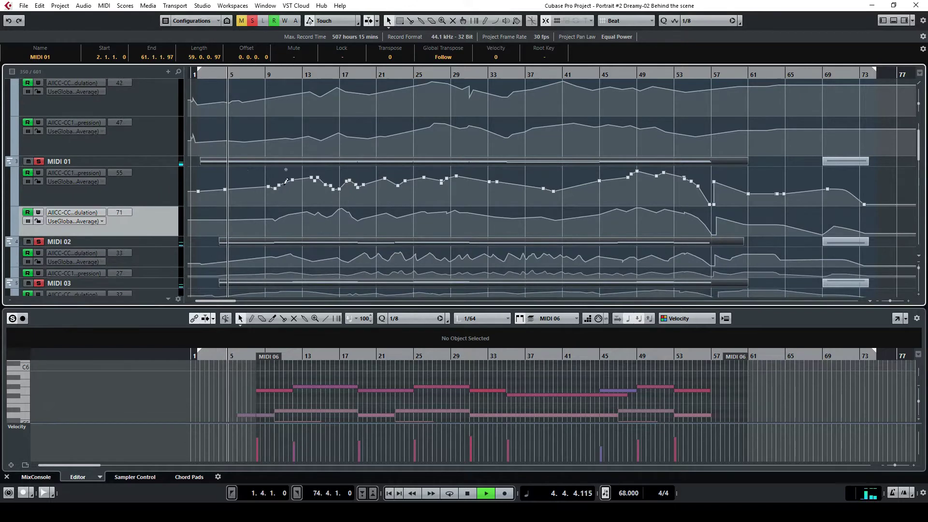
pyautogui.scroll(-2, 309, 219)
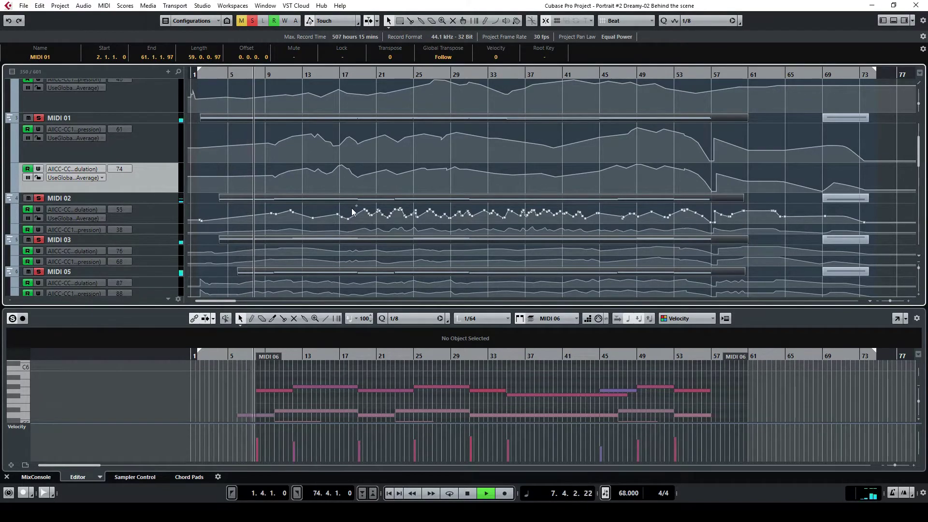
pyautogui.scroll(-2, 352, 211)
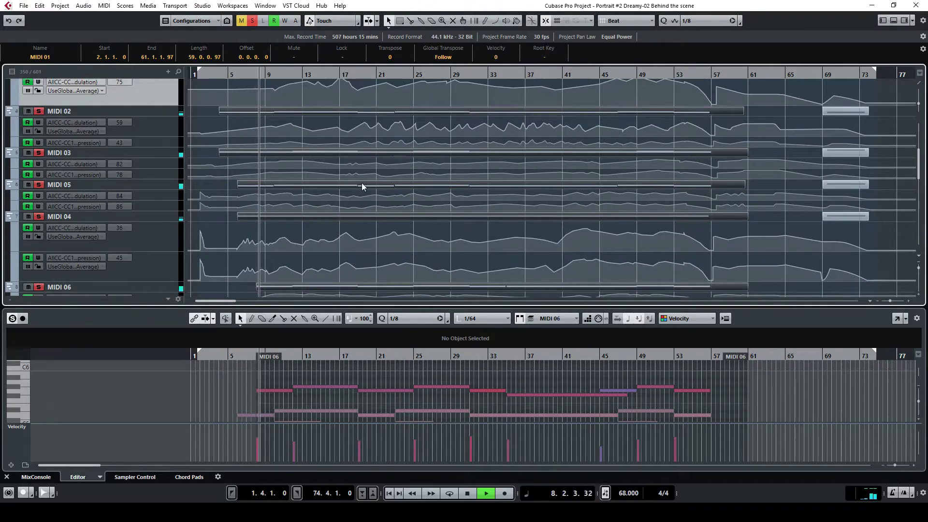
pyautogui.scroll(-1, 348, 188)
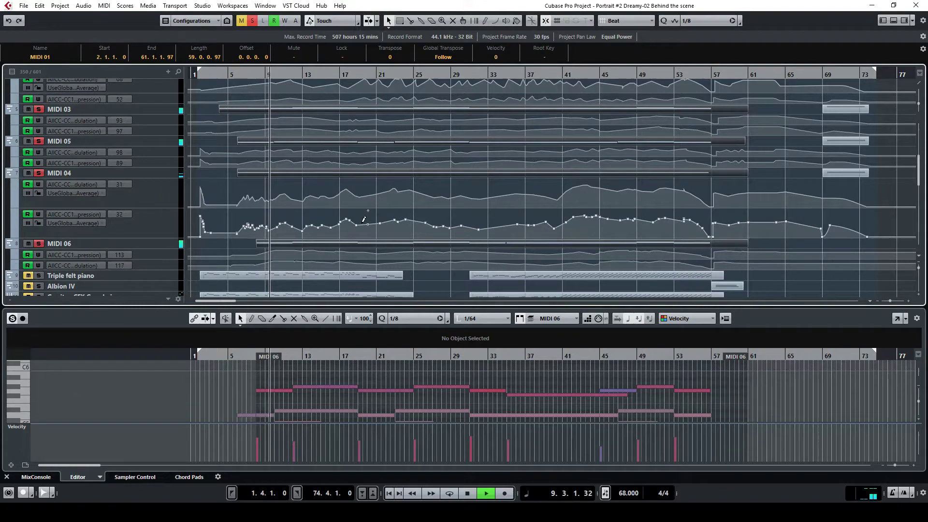
# - Enlarge the docked Key Editor to compare its notes with the automation curves, and partly shrink it again
pyautogui.moveTo(706, 306); pyautogui.dragTo(706, 224)
pyautogui.scroll(-1, 411, 361)
pyautogui.scroll(1, 361, 346)
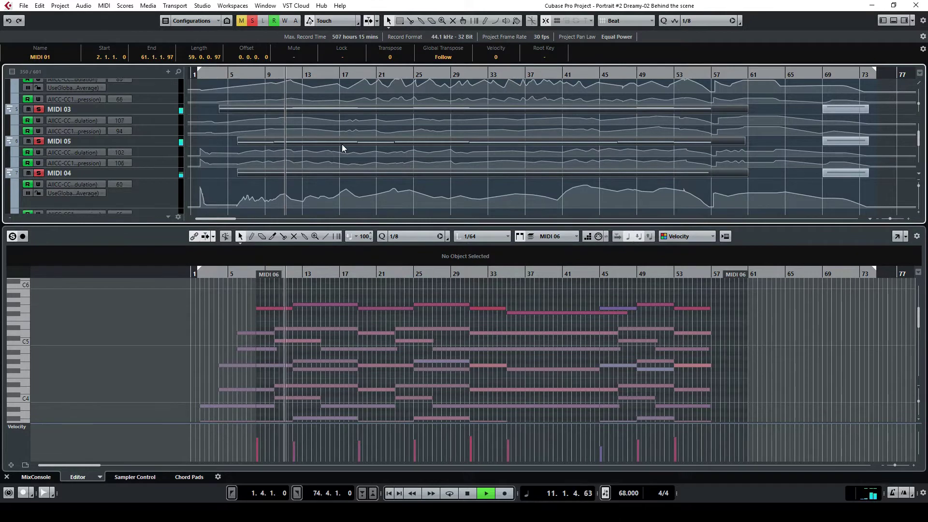
pyautogui.scroll(1, 343, 145)
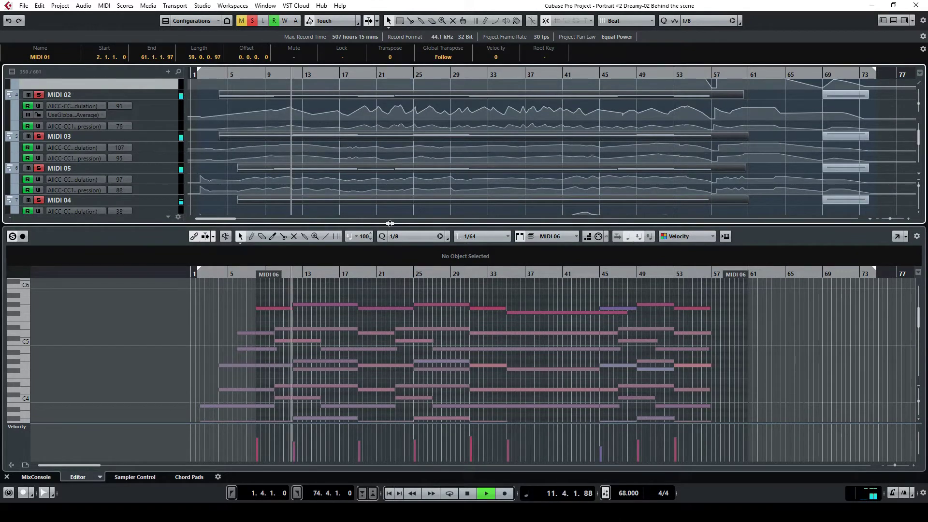
pyautogui.moveTo(389, 223); pyautogui.dragTo(392, 275)
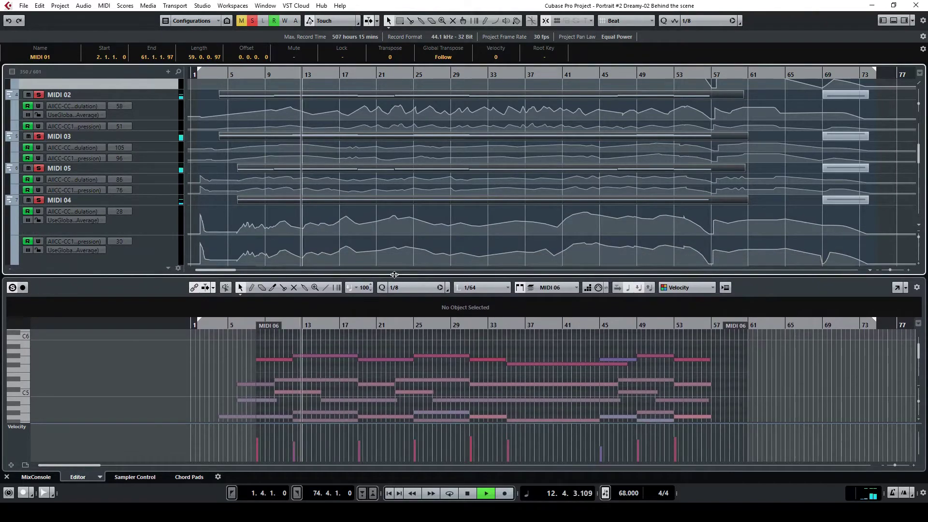
# - Reduce the height of the automation lanes of MIDI 01, Kontakt 5 01 (D) and MIDI 04
pyautogui.scroll(1, 361, 208)
pyautogui.scroll(2, 361, 207)
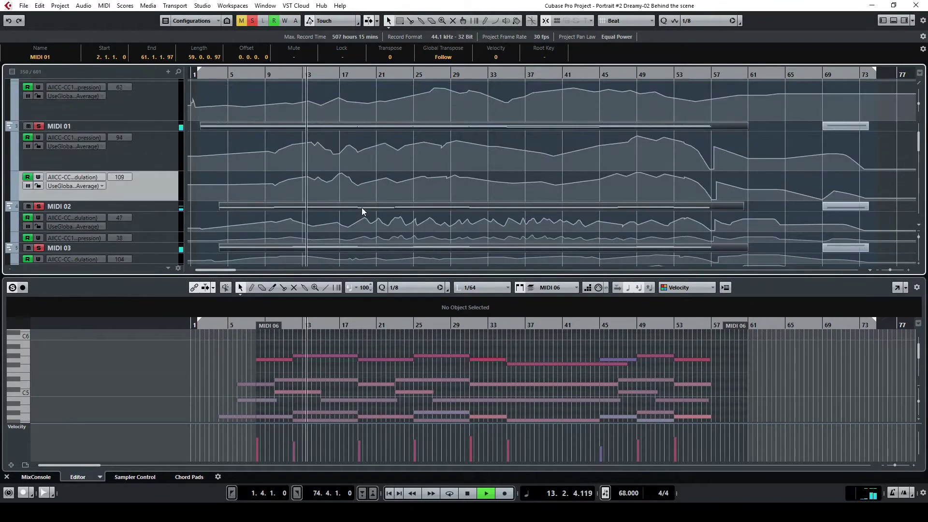
pyautogui.moveTo(162, 200); pyautogui.dragTo(162, 151)
pyautogui.scroll(2, 245, 154)
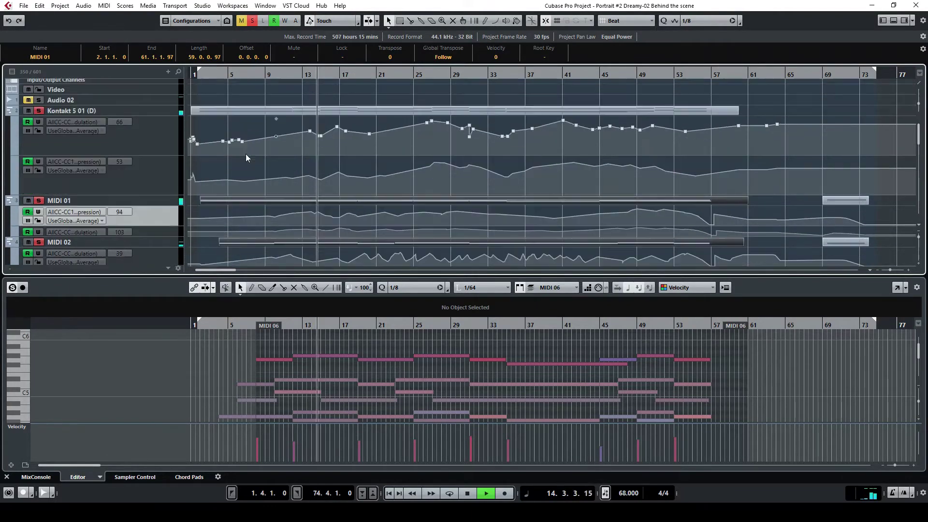
pyautogui.moveTo(168, 193); pyautogui.dragTo(161, 152)
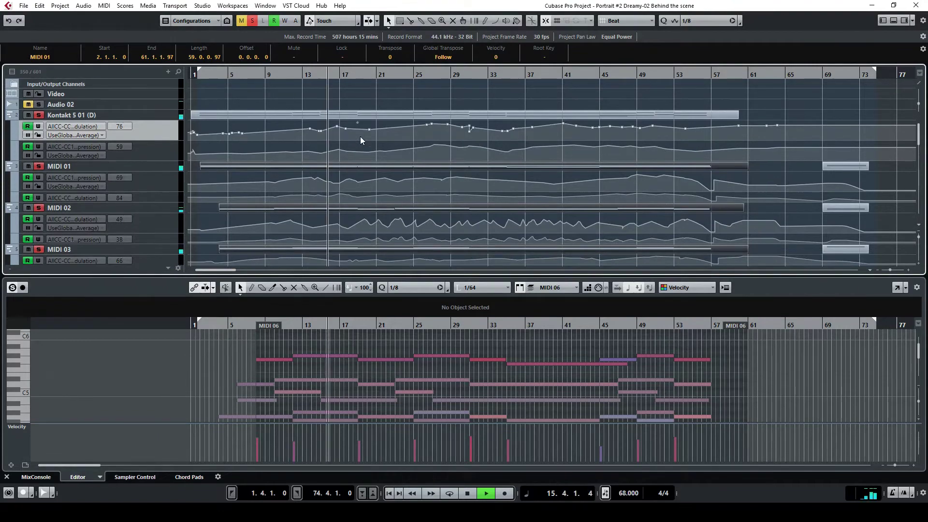
pyautogui.scroll(-4, 360, 137)
pyautogui.scroll(-1, 359, 143)
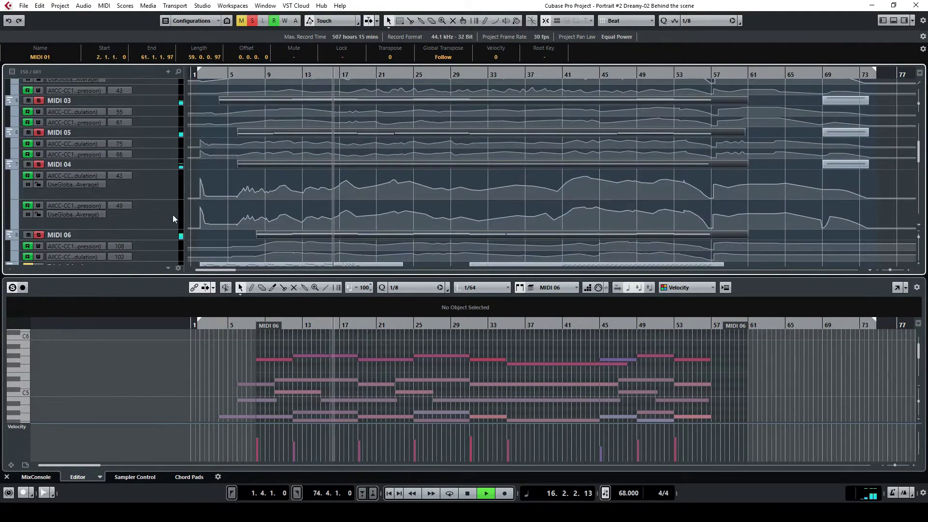
pyautogui.moveTo(148, 233); pyautogui.dragTo(148, 188)
pyautogui.scroll(1, 556, 186)
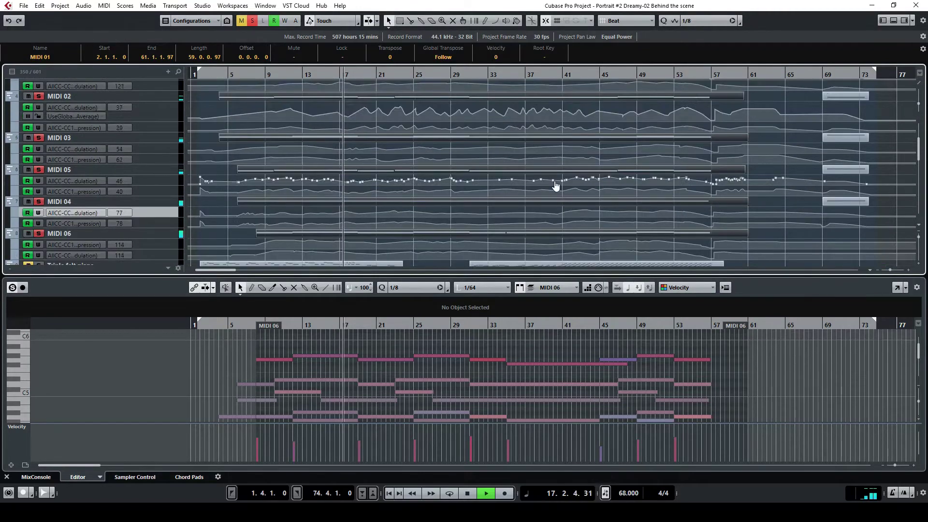
# - Enlarge the arrangement area to show the automation from Kontakt 5 01 (D) to MIDI 06 together, and stop playback
pyautogui.moveTo(894, 278); pyautogui.dragTo(895, 363)
pyautogui.scroll(3, 516, 263)
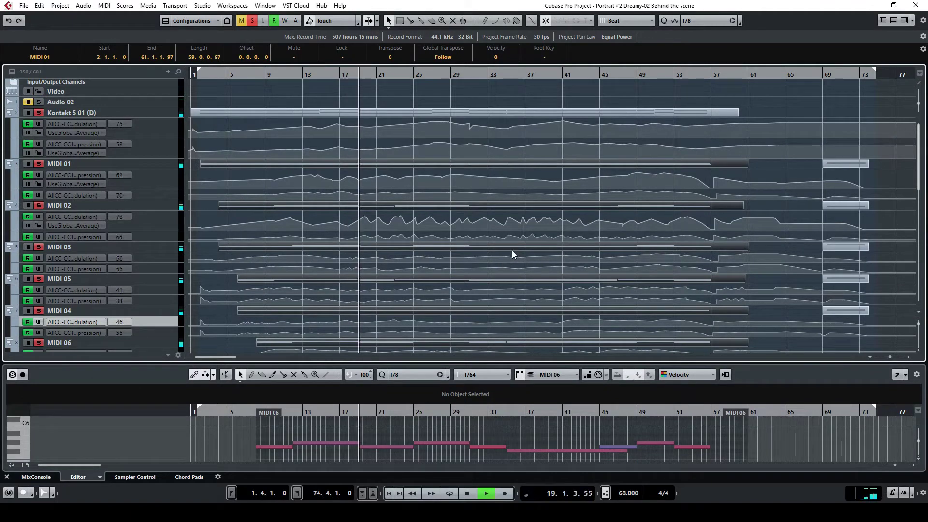
pyautogui.click(471, 494)
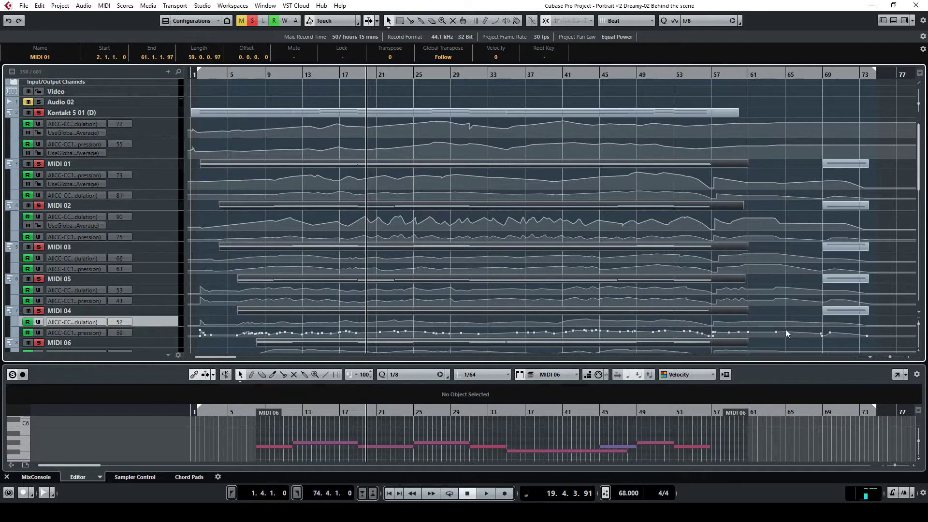
# - Clear all solos and solo the Triple felt piano, Garritan CFX Grand piano and Celeste tracks instead
pyautogui.scroll(-5, 750, 154)
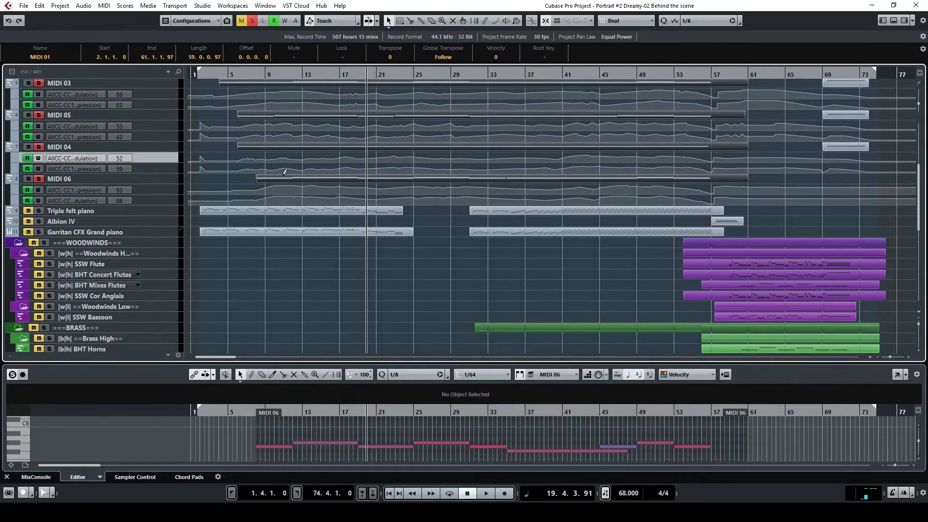
pyautogui.click(253, 22)
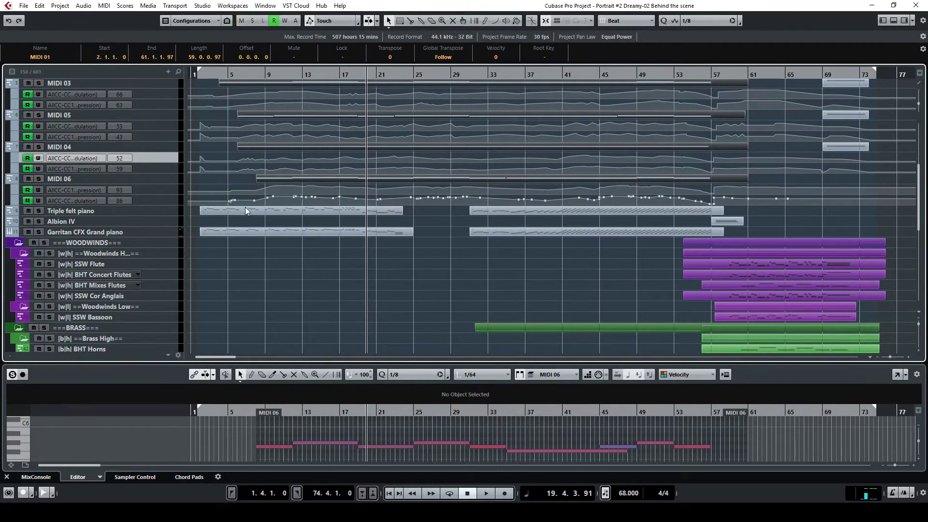
pyautogui.click(39, 211)
pyautogui.click(40, 232)
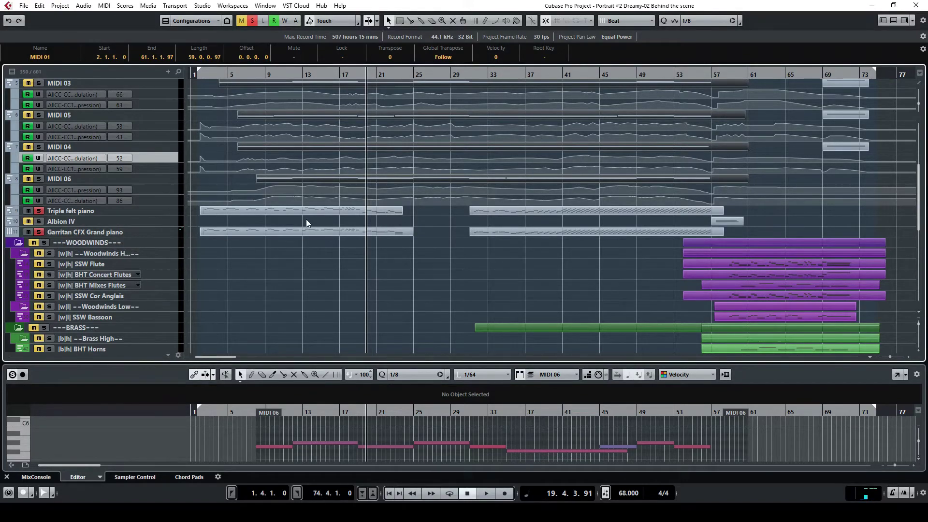
pyautogui.scroll(-5, 306, 219)
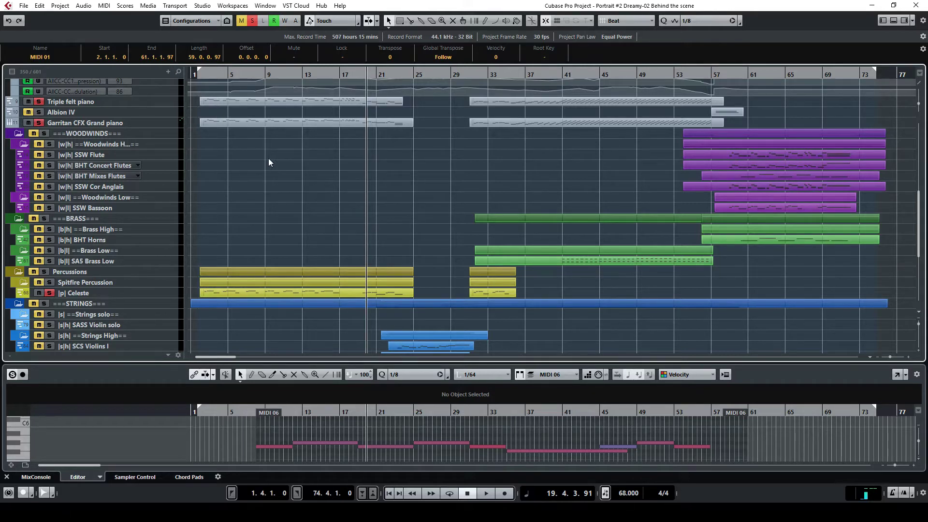
# - Start playback from bar 2 and select the first Triple felt piano, Garritan CFX Grand piano and Celeste parts together
pyautogui.click(200, 74)
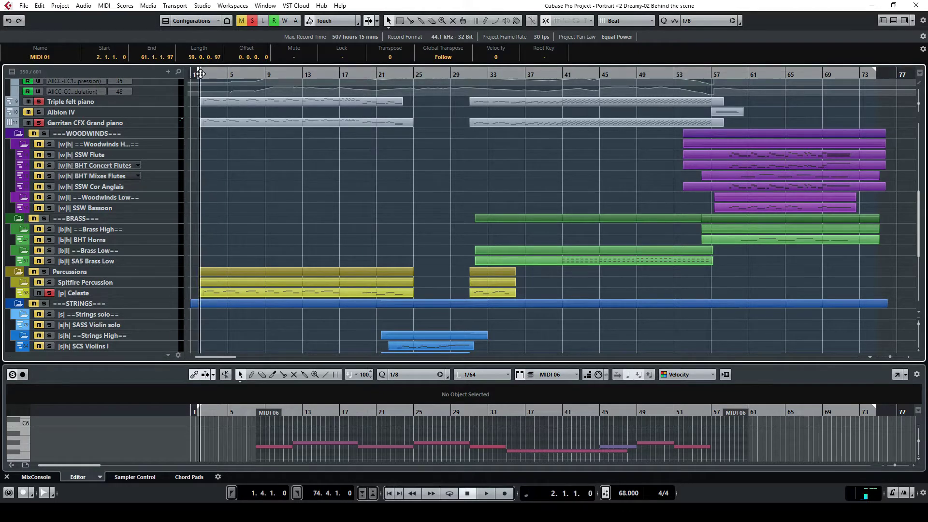
pyautogui.click(491, 493)
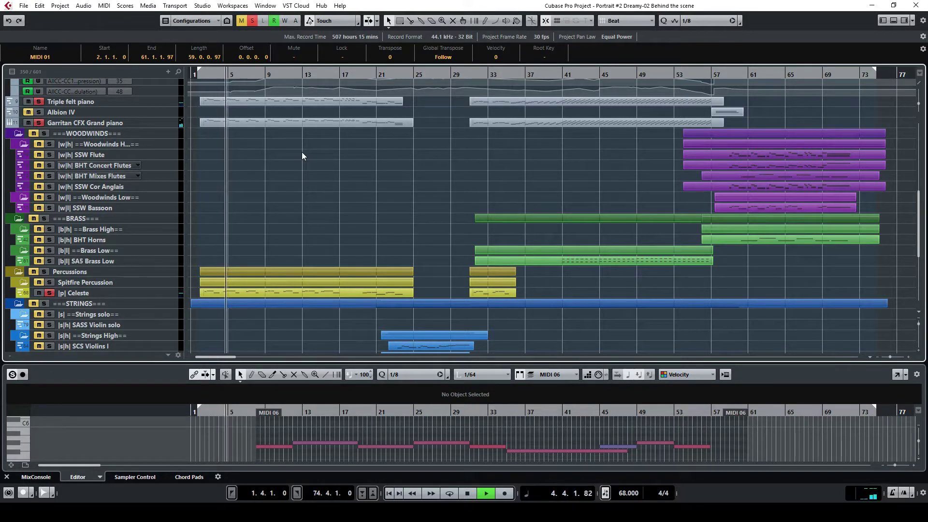
pyautogui.click(281, 103)
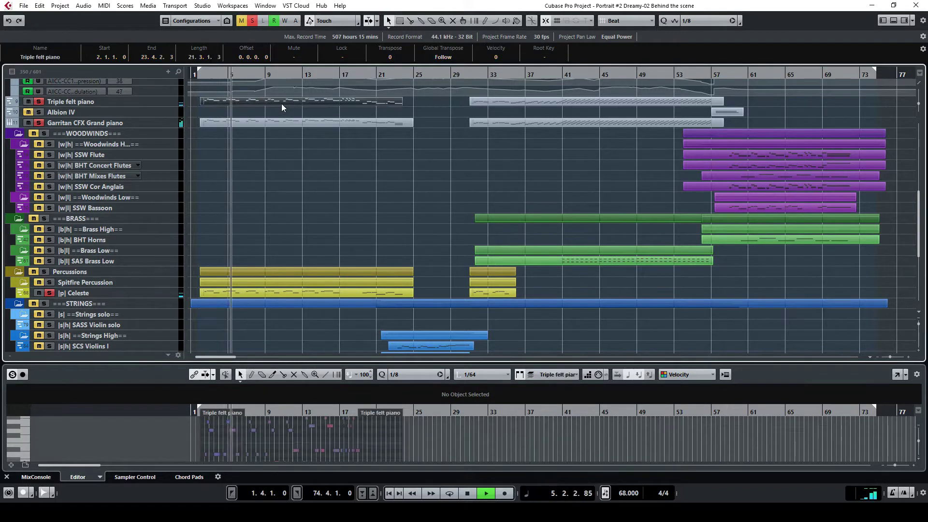
pyautogui.click(279, 121)
pyautogui.keyDown('shift'); pyautogui.click(297, 289); pyautogui.keyUp('shift')
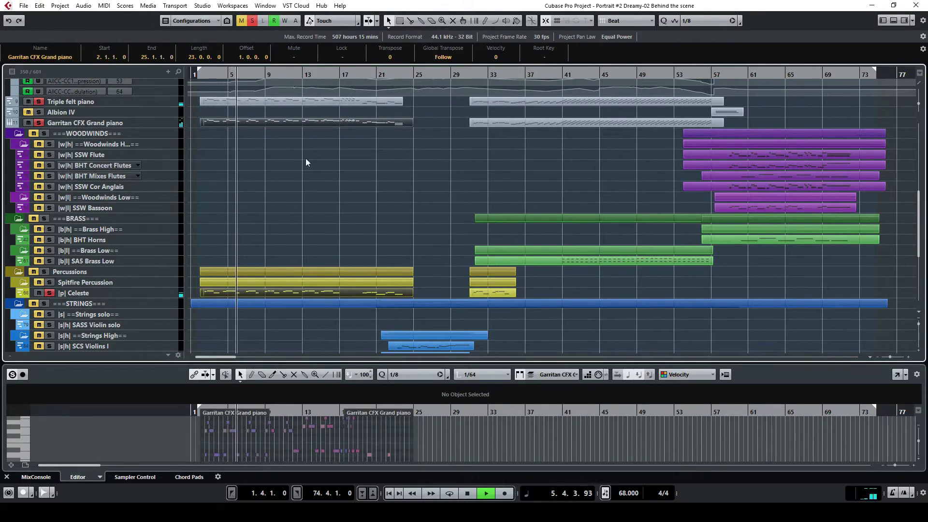
pyautogui.keyDown('shift'); pyautogui.click(312, 99); pyautogui.keyUp('shift')
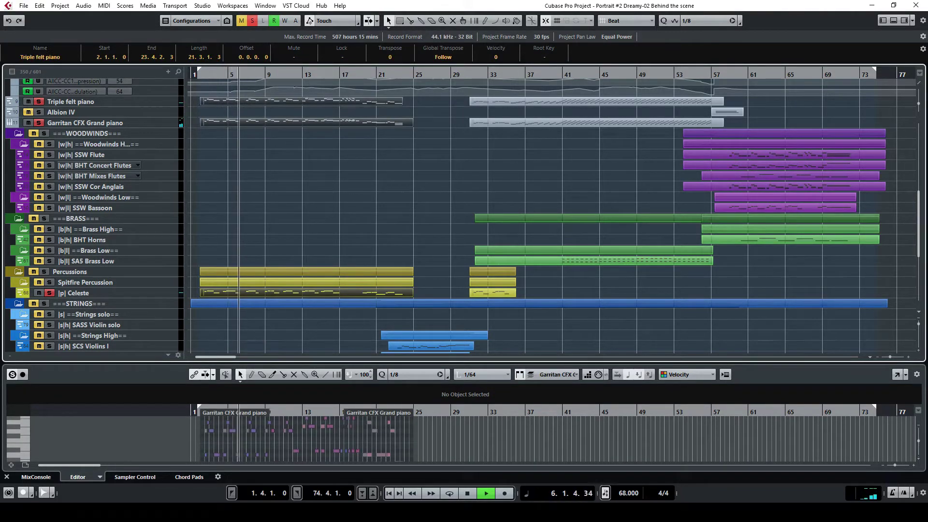
# - Examine the selected Triple felt piano, Garritan CFX Grand piano and Celeste notes together in a separate Key Editor window, and close it
pyautogui.click(897, 375)
pyautogui.click(136, 115)
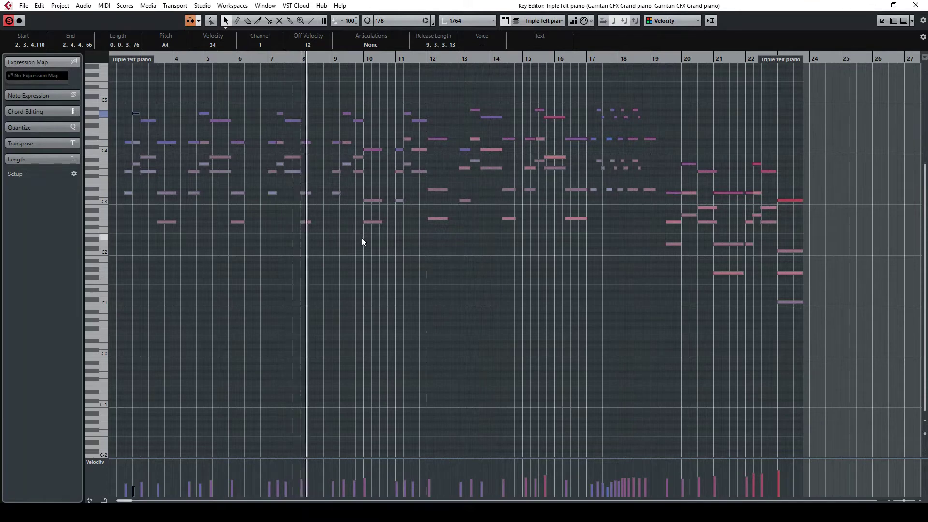
pyautogui.click(337, 142)
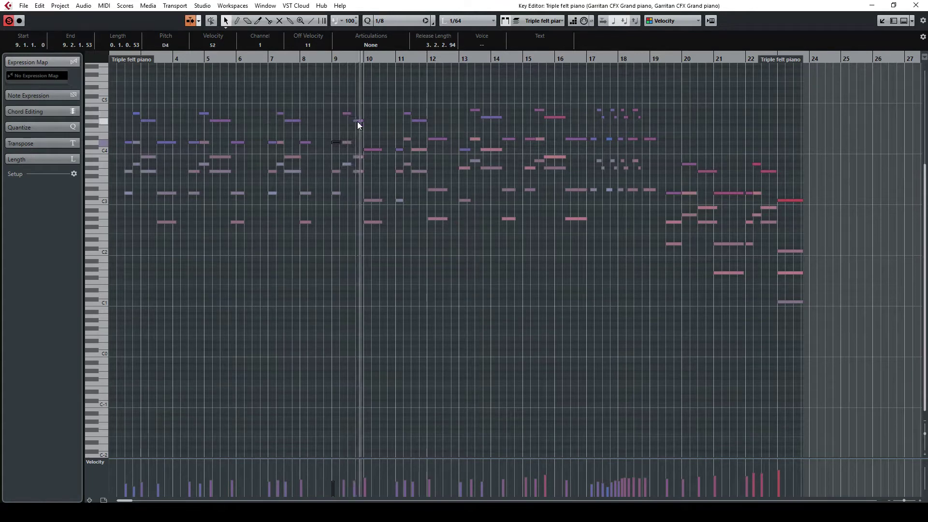
pyautogui.click(336, 172)
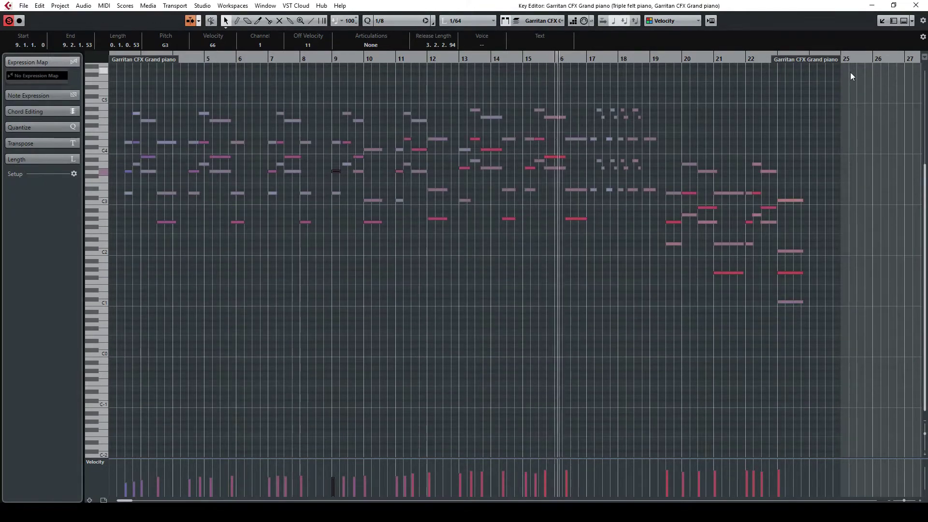
pyautogui.hotkey('ctrl', 'w')
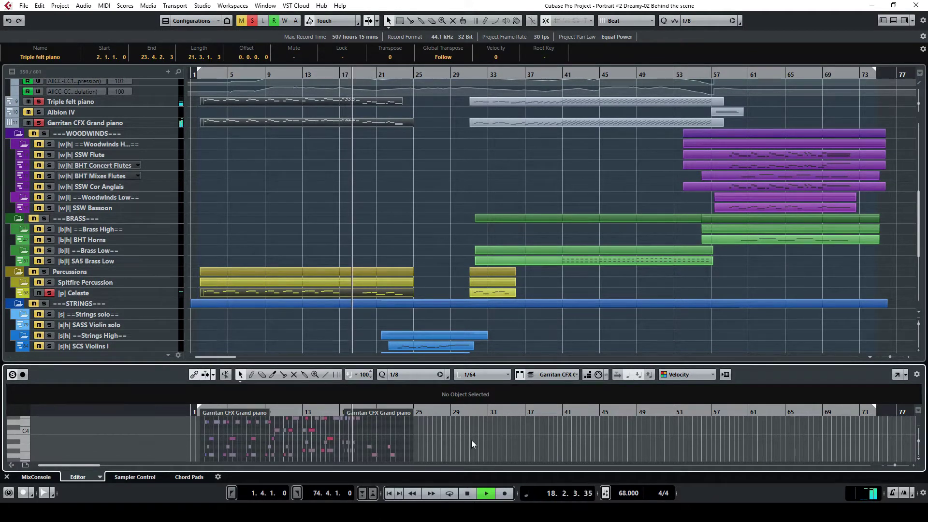
# - Inspect the first Triple felt piano part alone in a separate Key Editor window with the CC 64 (Sustain) lane shown, and close it
pyautogui.click(230, 101)
pyautogui.click(227, 103)
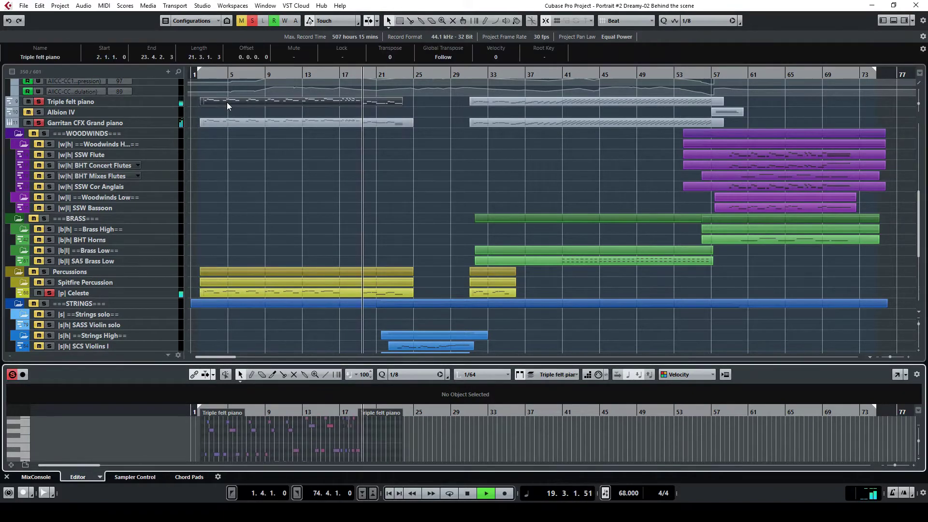
pyautogui.click(897, 375)
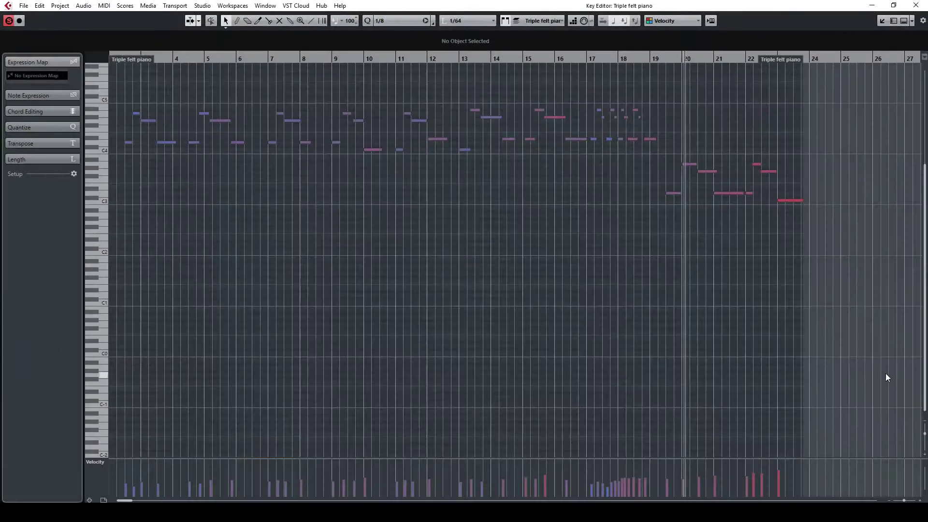
pyautogui.click(99, 463)
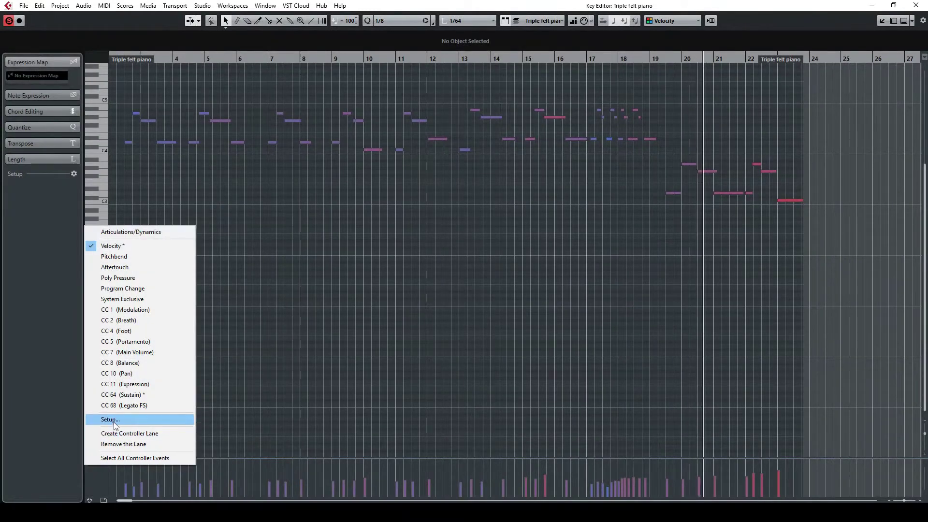
pyautogui.click(118, 395)
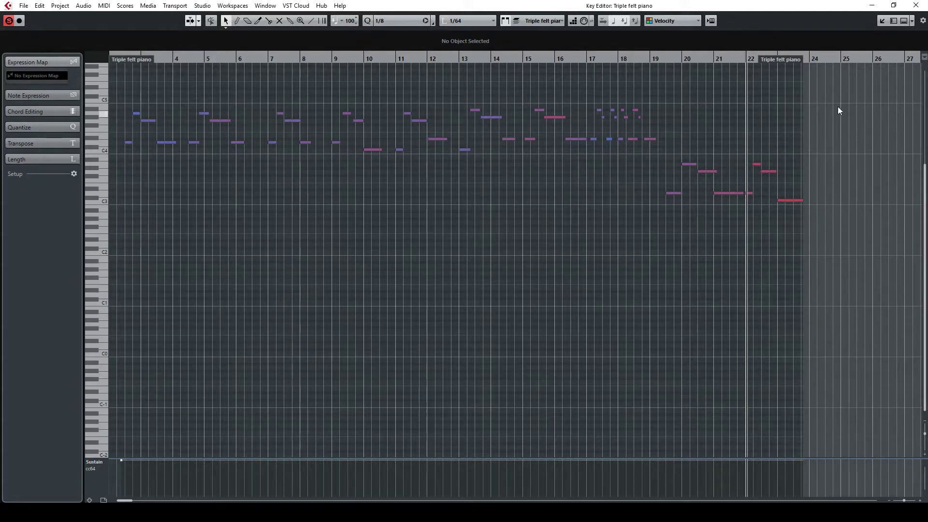
pyautogui.click(916, 5)
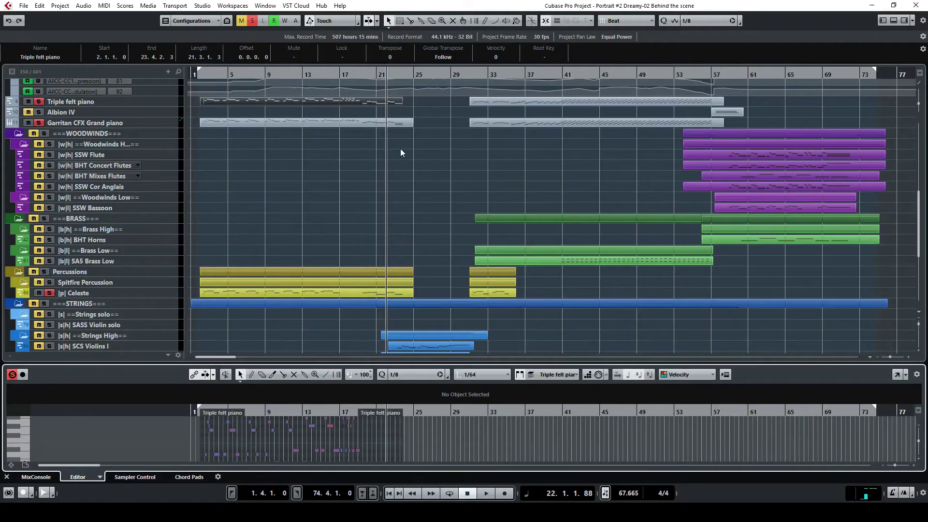
# - Review the arrangement's tracks and clear all solos
pyautogui.scroll(3, 315, 160)
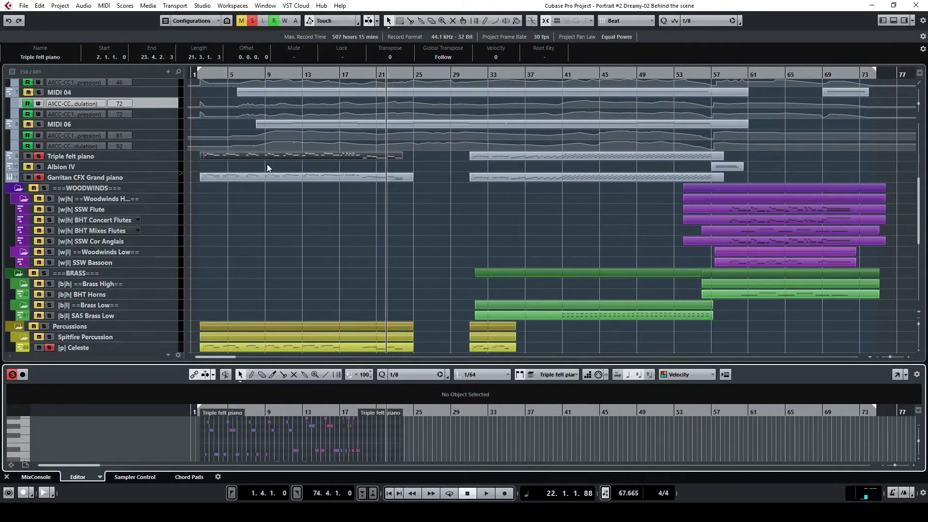
pyautogui.scroll(-6, 378, 188)
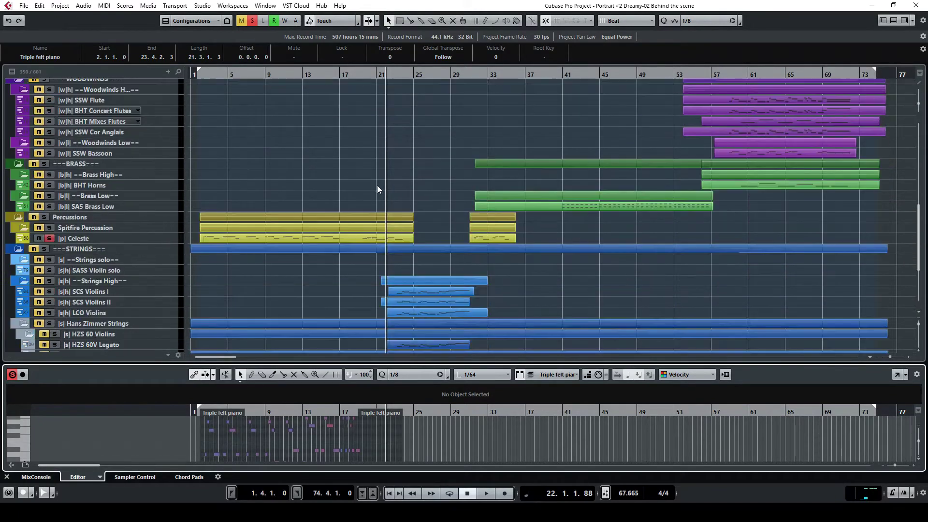
pyautogui.scroll(-3, 377, 188)
pyautogui.scroll(-3, 377, 184)
pyautogui.scroll(18, 361, 187)
pyautogui.scroll(6, 337, 197)
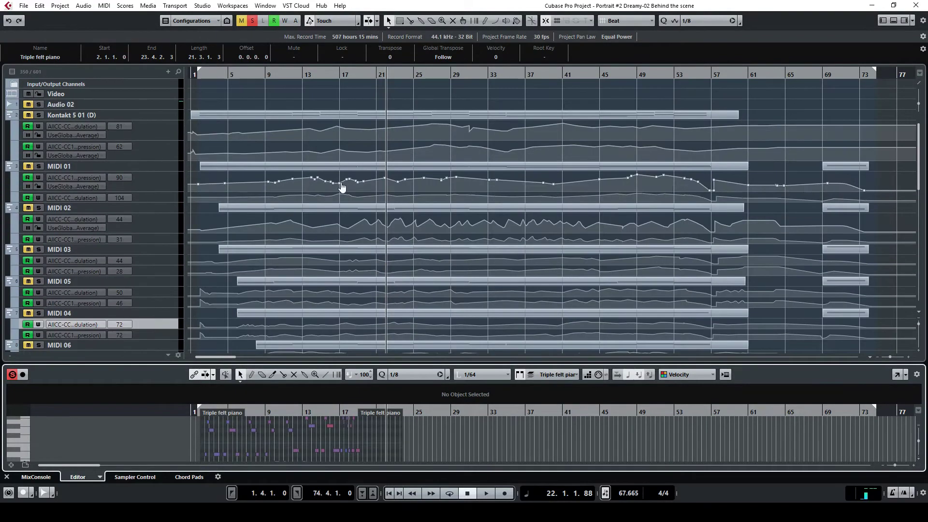
pyautogui.click(252, 20)
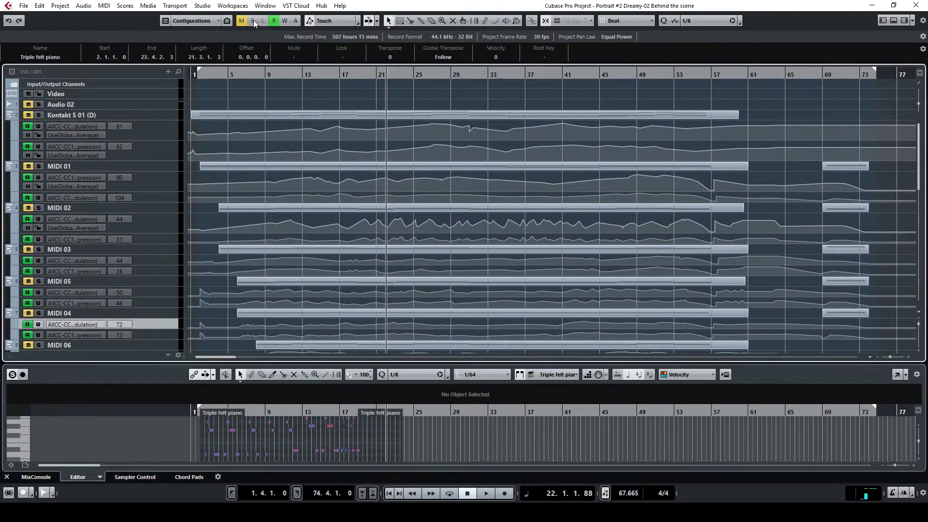
# - Solo the HZS 60V CL Tratto track in the strings group and start playback from about bar 2
pyautogui.scroll(-12, 292, 183)
pyautogui.scroll(-6, 295, 188)
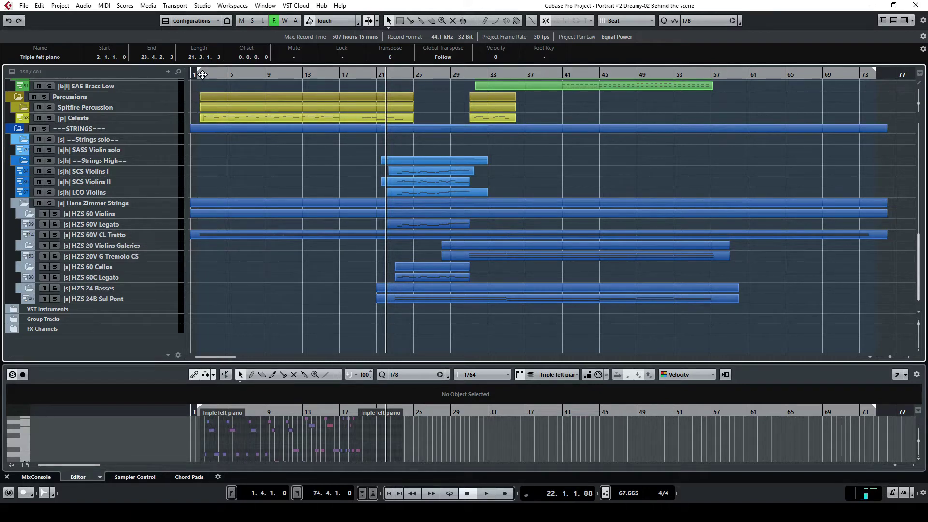
pyautogui.click(55, 235)
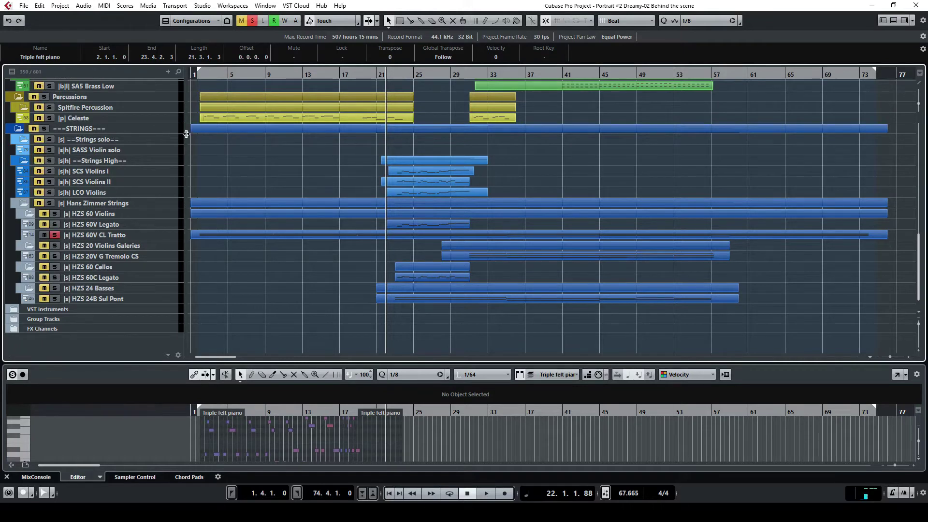
pyautogui.press('space')
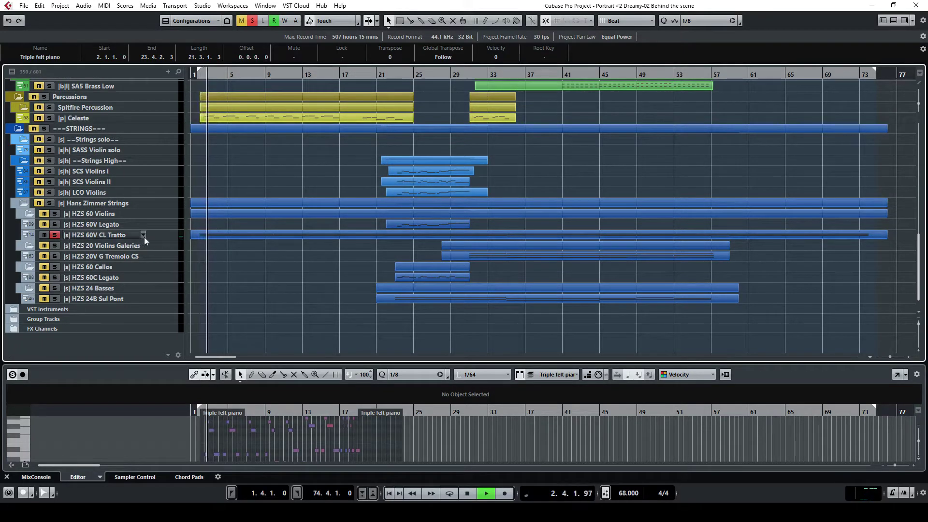
# - Select the HZS 60V CL Tratto part, show the track's used automation lanes, and stop playback
pyautogui.click(217, 237)
pyautogui.click(157, 237)
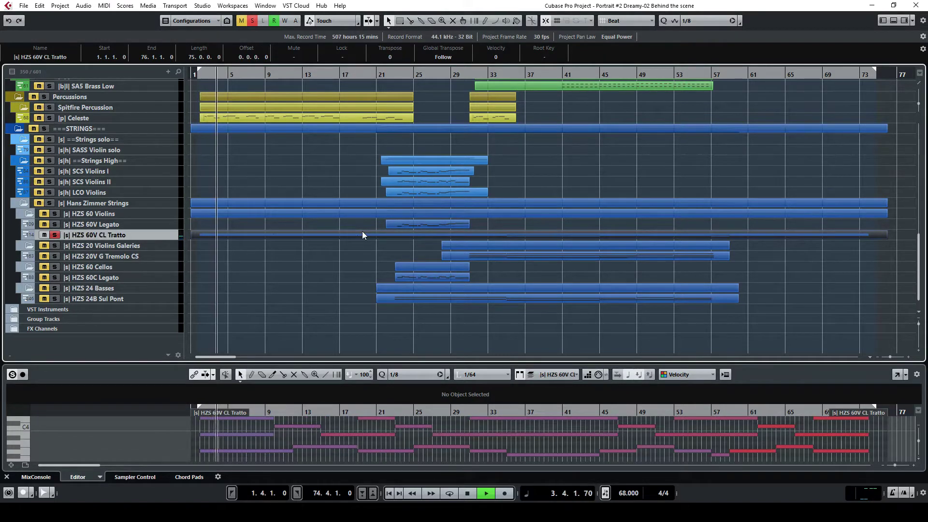
pyautogui.rightClick(162, 235)
pyautogui.click(228, 370)
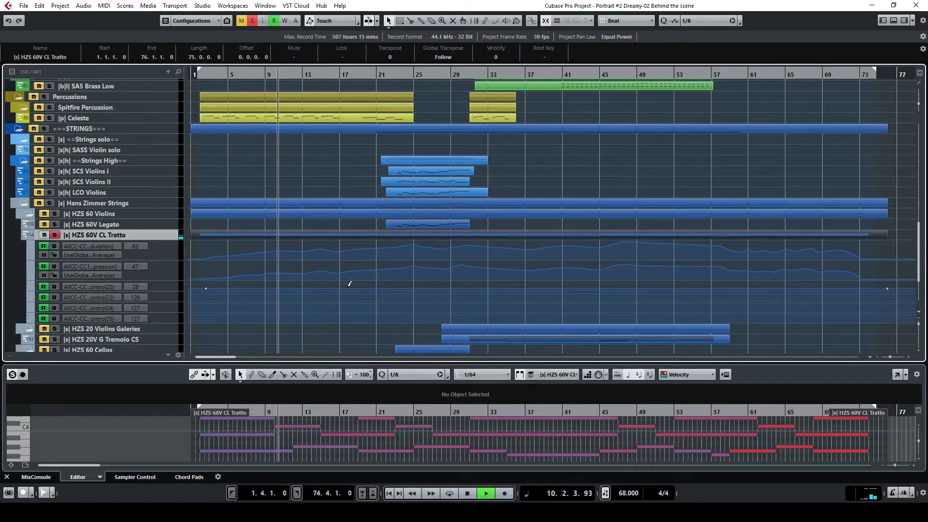
pyautogui.click(466, 494)
pyautogui.moveTo(586, 266)
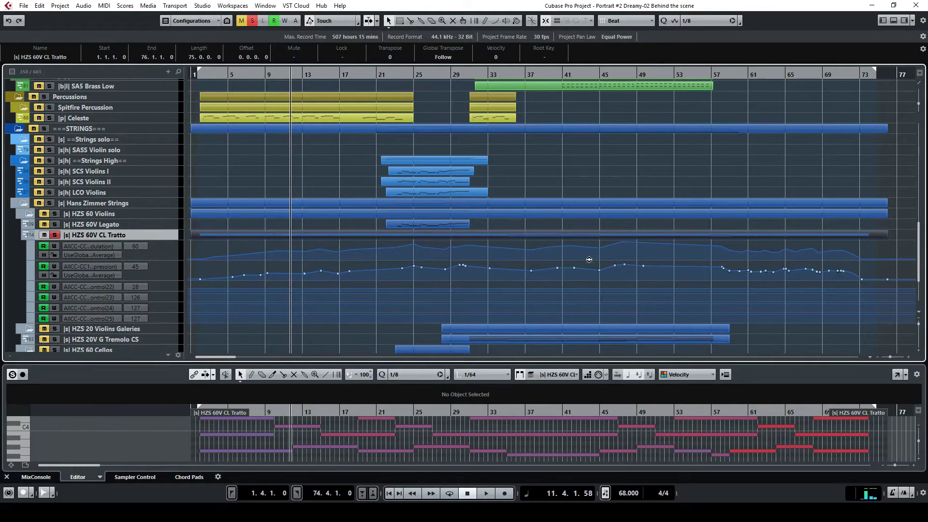
# - Examine the sustained notes of the HZS 60V CL Tratto part across its length in a separate Key Editor window, and close it
pyautogui.click(897, 375)
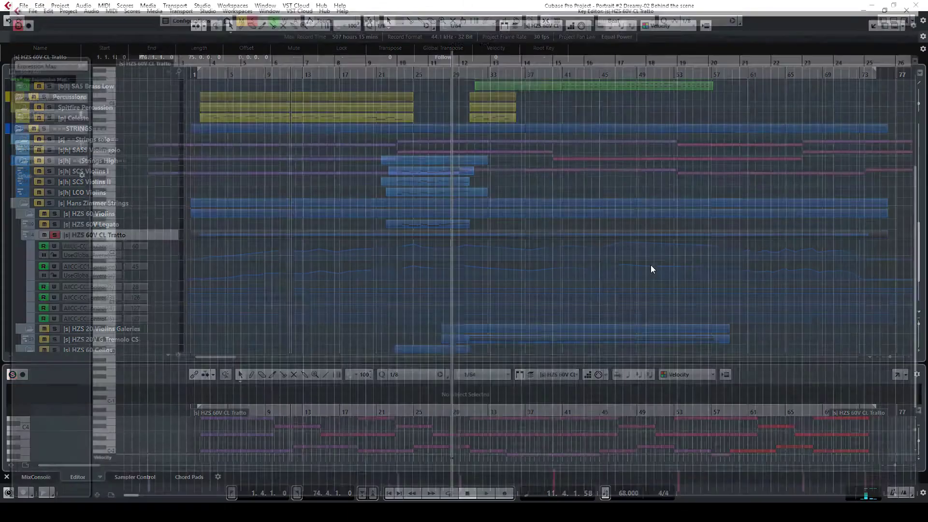
pyautogui.scroll(3, 477, 220)
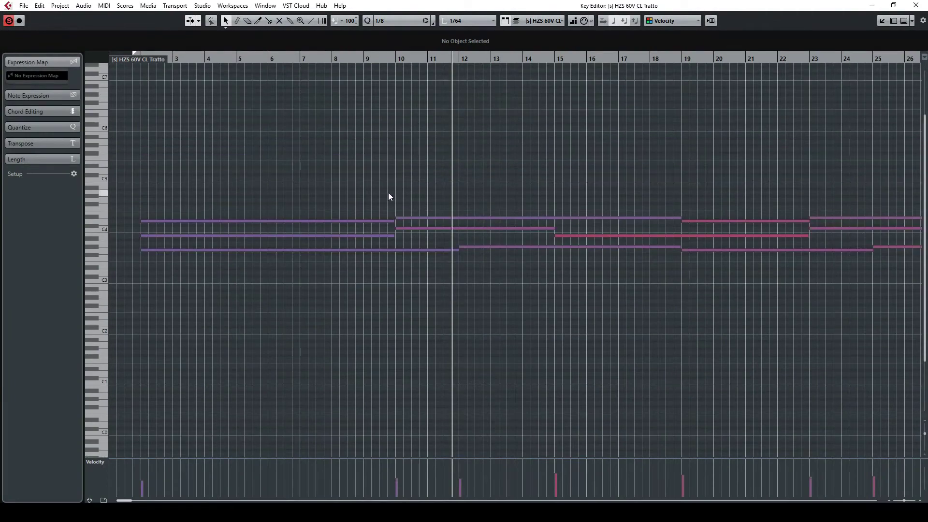
pyautogui.scroll(-3, 522, 236)
pyautogui.scroll(3, 581, 190)
pyautogui.scroll(-3, 529, 225)
pyautogui.scroll(-4, 518, 230)
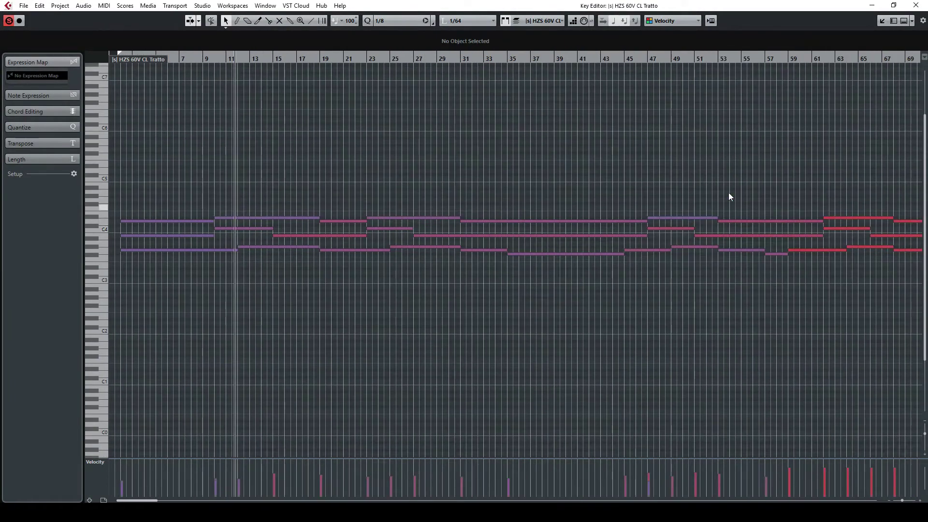
pyautogui.click(914, 7)
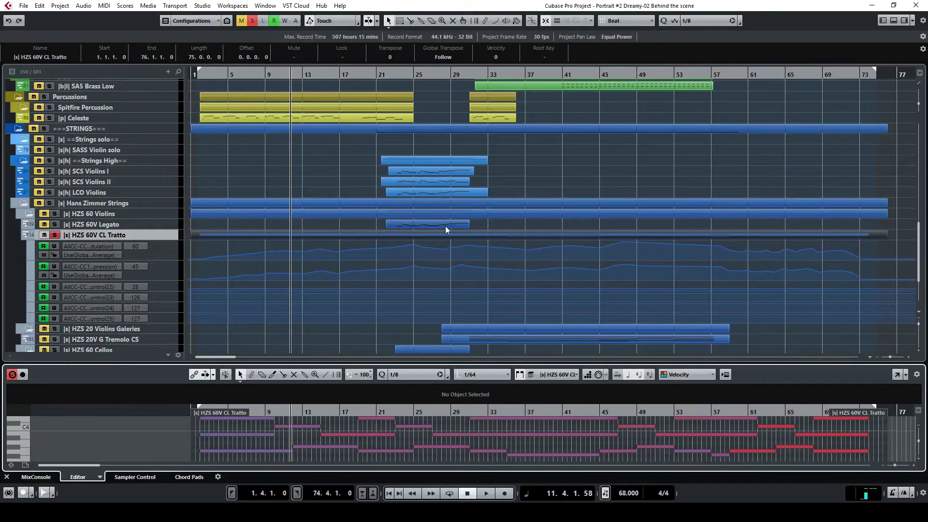
# - Clear the HZS 60V CL Tratto solo and play the full arrangement from about bar 8
pyautogui.scroll(-3, 255, 213)
pyautogui.scroll(7, 259, 220)
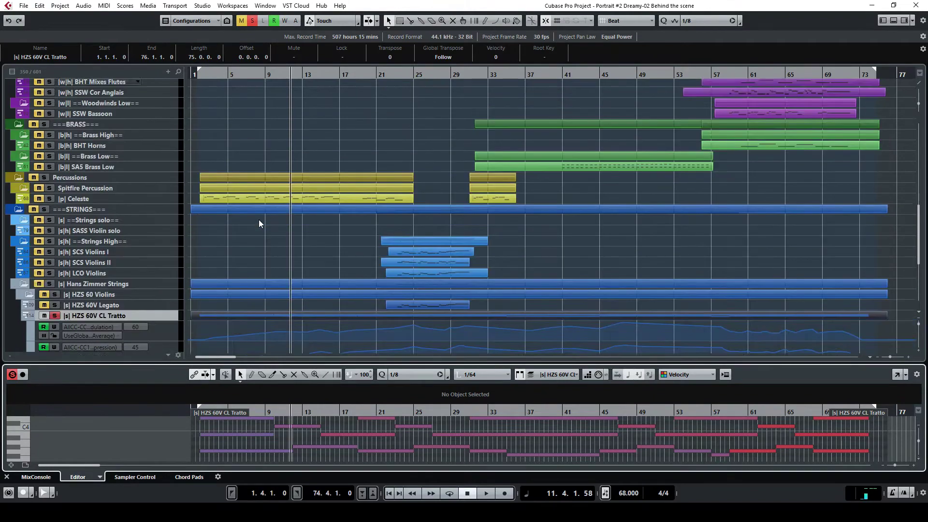
pyautogui.scroll(8, 259, 221)
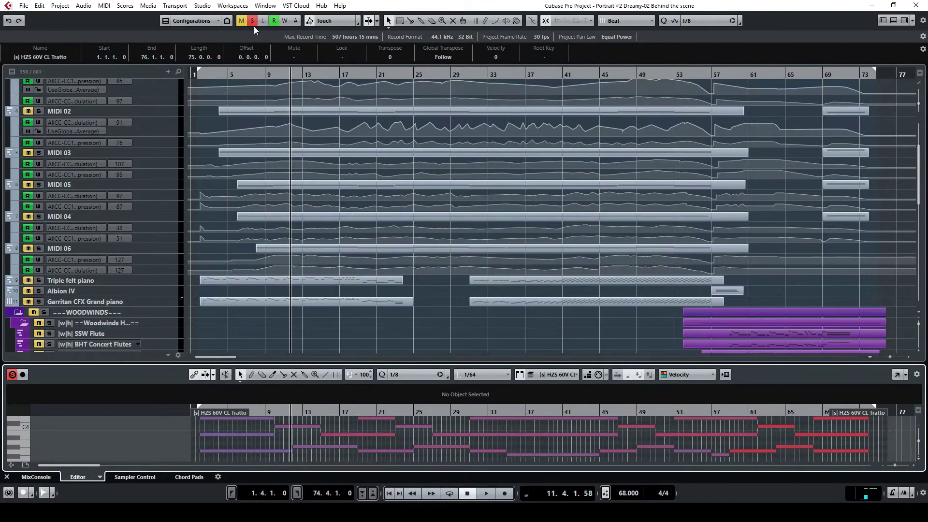
pyautogui.click(254, 22)
pyautogui.press('space')
pyautogui.click(263, 75)
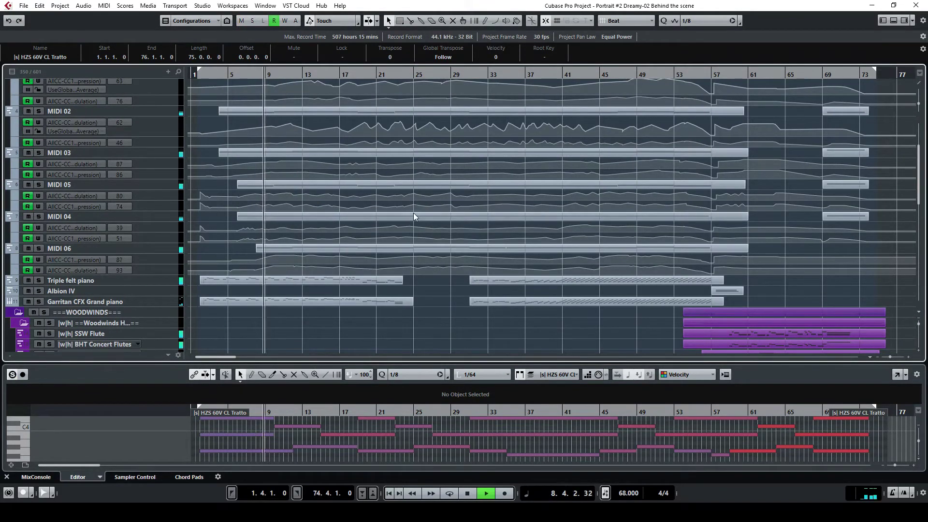
# - Look over the tracks down to the HZS 60V CL Tratto automation during playback, and stop playback
pyautogui.scroll(-5, 410, 215)
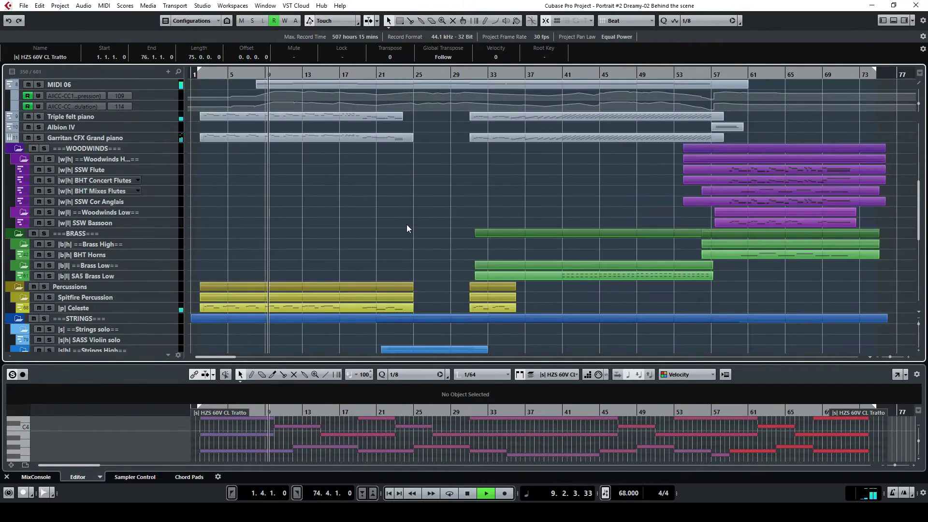
pyautogui.scroll(-2, 407, 224)
pyautogui.scroll(-3, 428, 227)
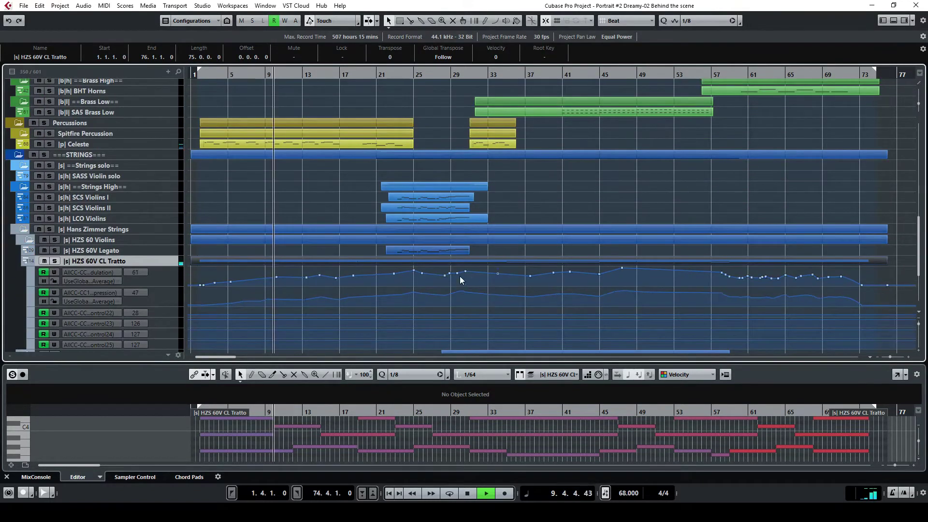
pyautogui.scroll(-3, 464, 294)
pyautogui.scroll(3, 459, 314)
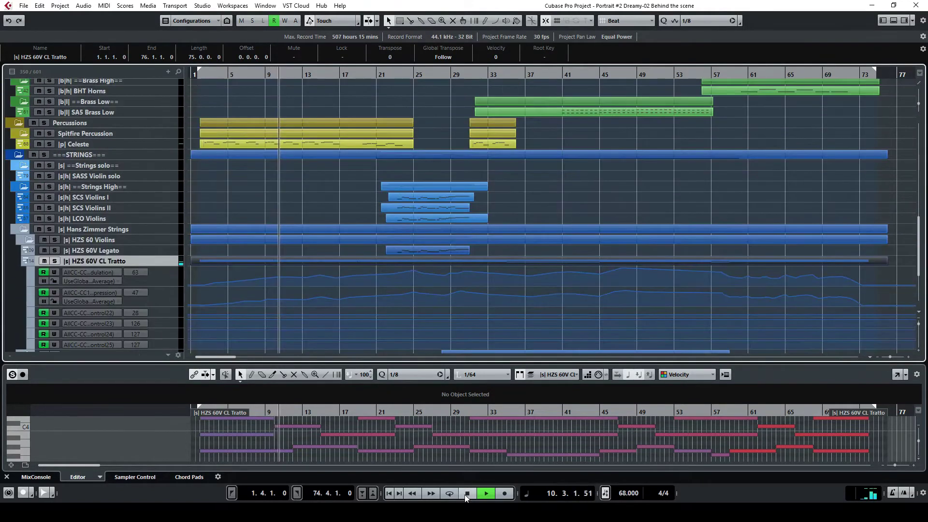
pyautogui.click(468, 494)
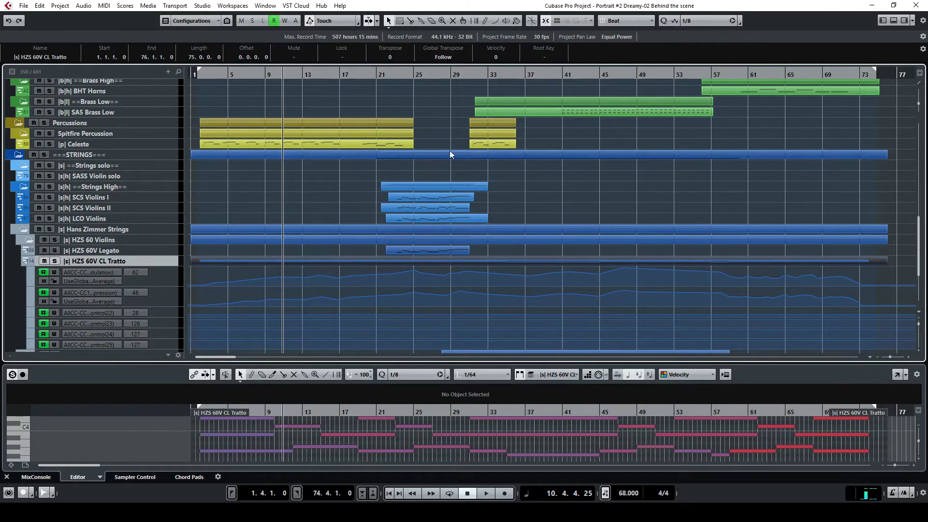
# - Look through the piano, woodwind, brass and percussion parts and the string tracks down to HZS 24 Basses
pyautogui.scroll(5, 450, 150)
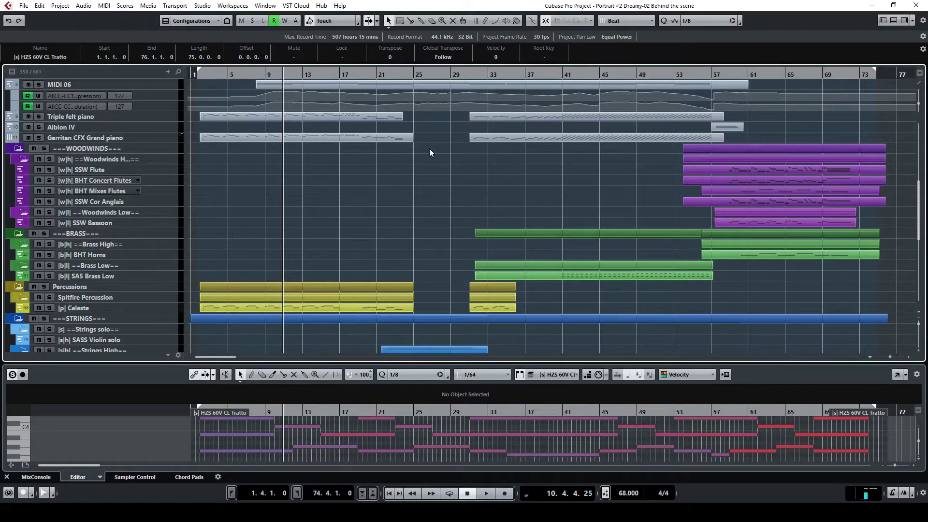
pyautogui.scroll(-5, 414, 151)
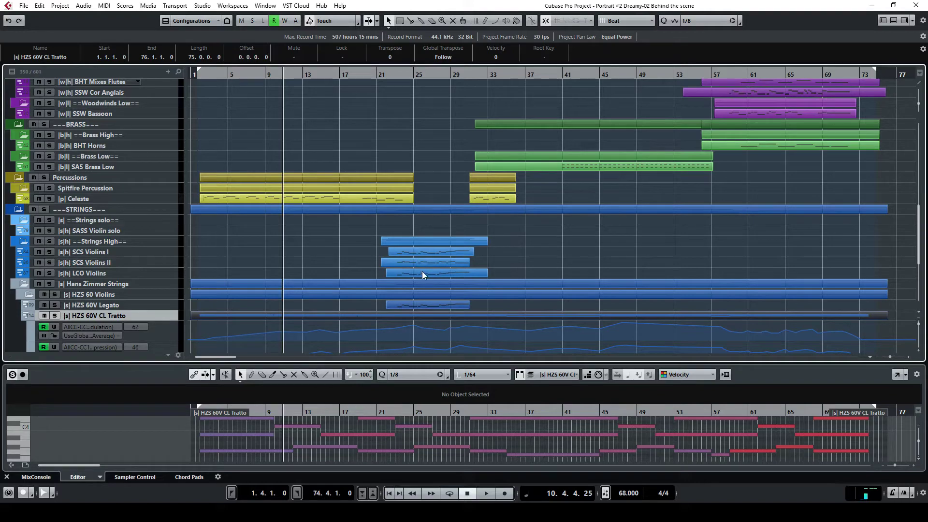
pyautogui.scroll(-3, 422, 260)
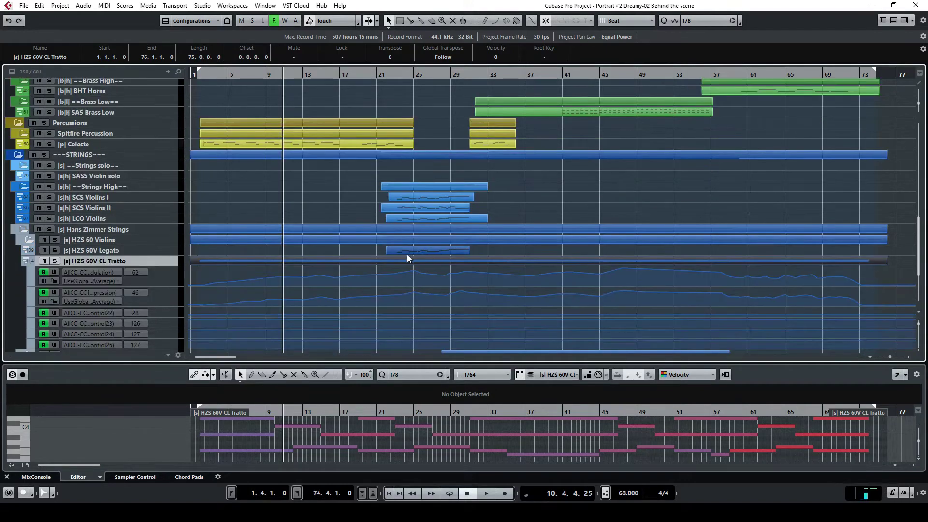
pyautogui.scroll(-6, 404, 257)
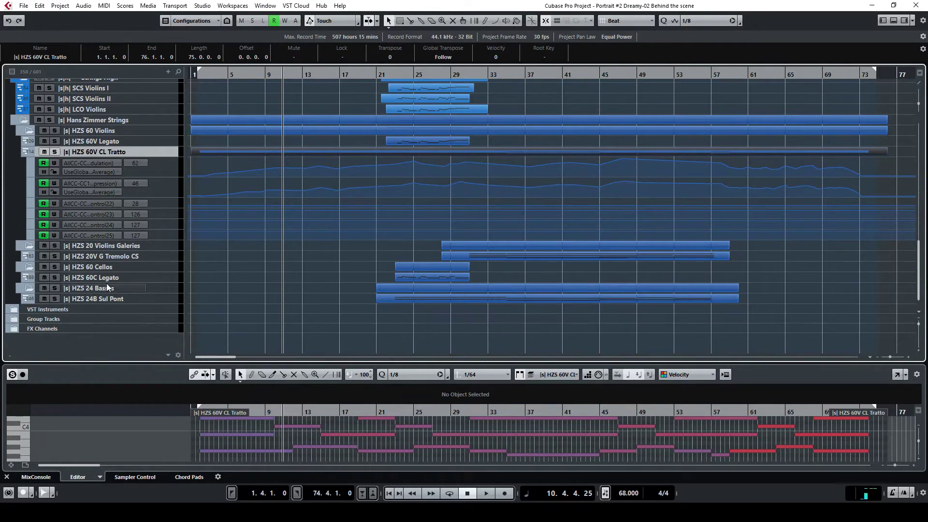
pyautogui.scroll(3, 464, 167)
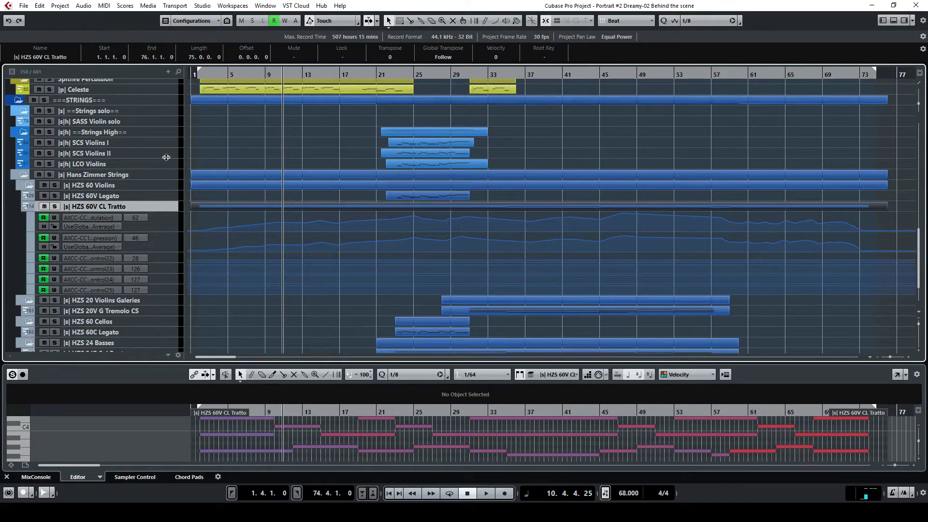
# - Solo SCS Violins I, play it from about bar 23, and show the automation used on the track
pyautogui.click(53, 144)
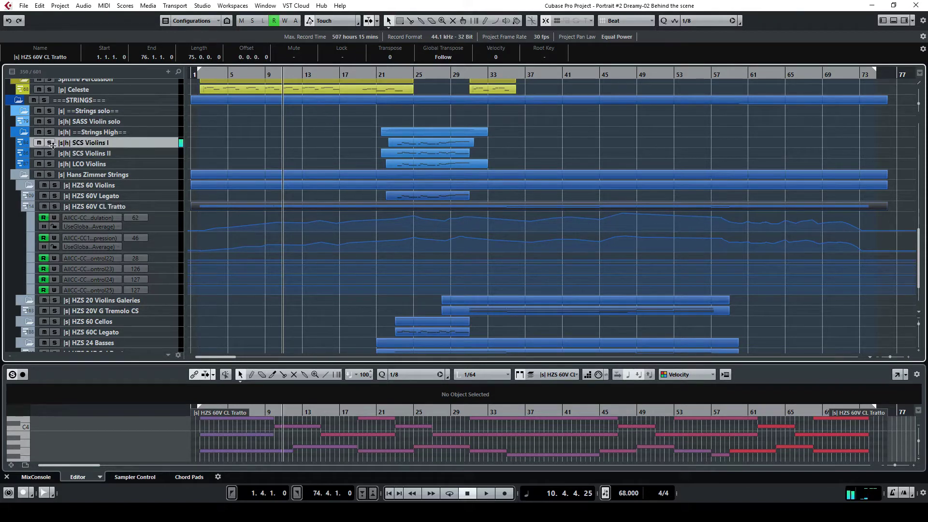
pyautogui.click(50, 143)
pyautogui.click(395, 77)
pyautogui.press('space')
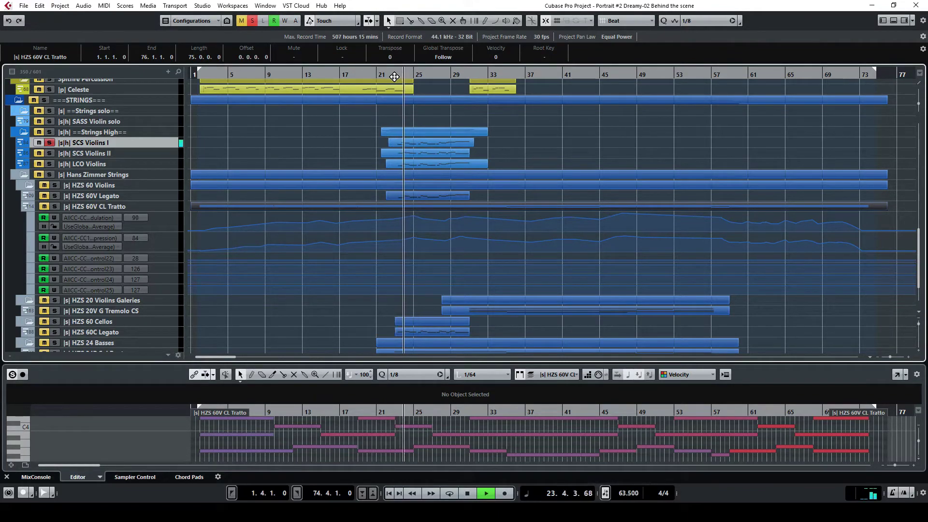
pyautogui.rightClick(161, 144)
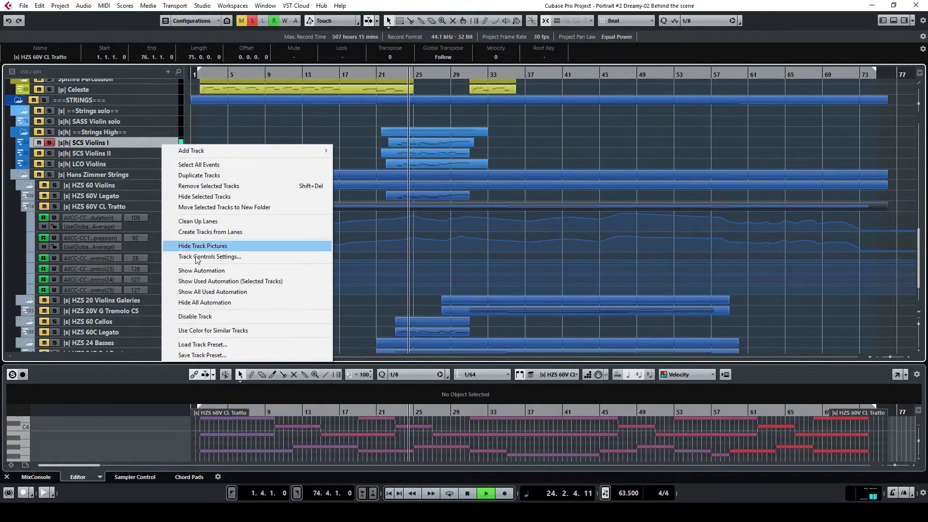
pyautogui.click(213, 280)
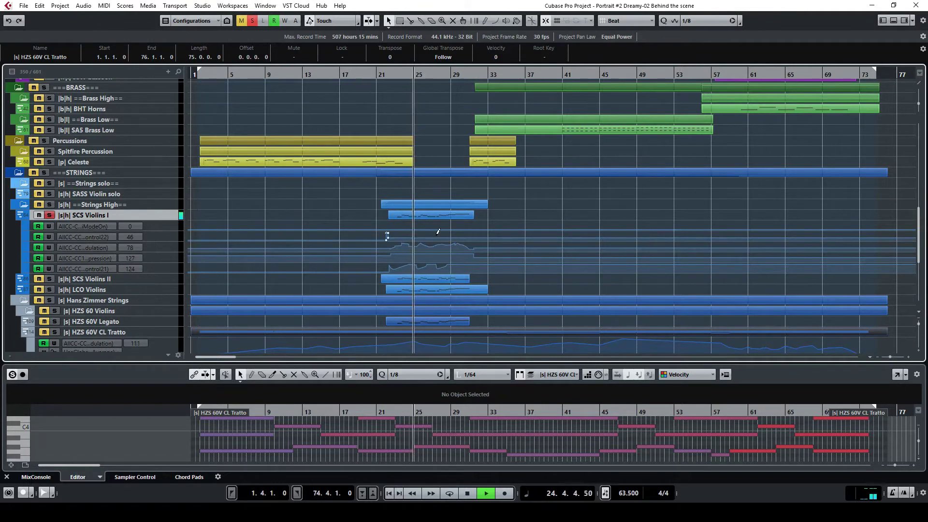
# - Examine the notes and articulations of the SCS Violins I part in a separate Key Editor window, and close it
pyautogui.click(444, 215)
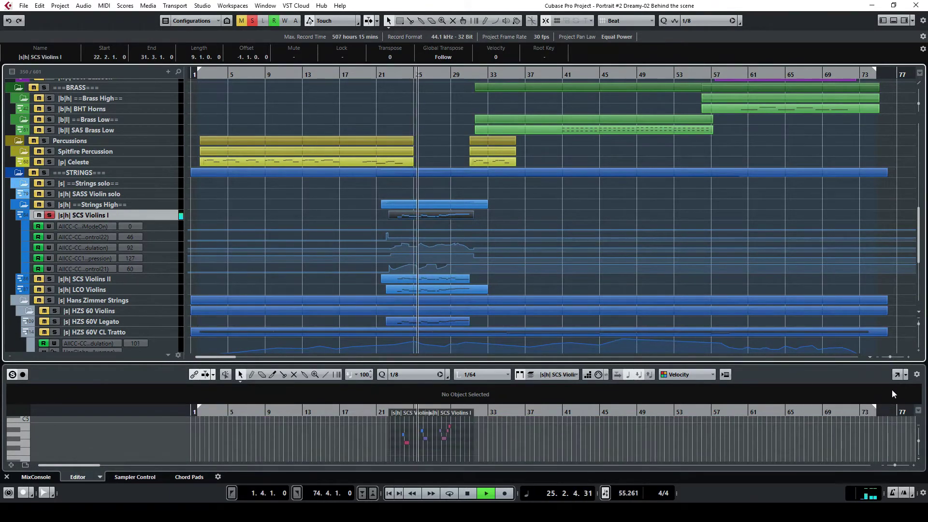
pyautogui.click(895, 375)
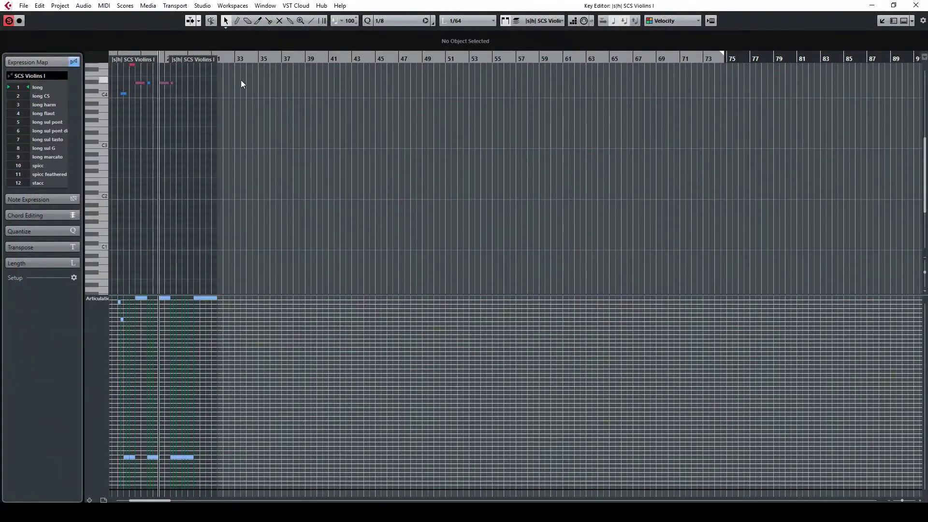
pyautogui.hotkey('shift', 'e')
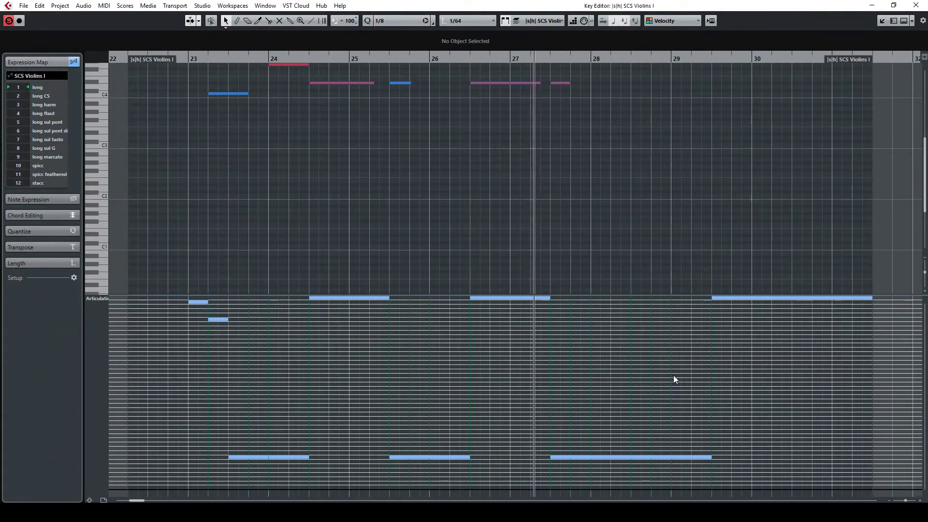
pyautogui.moveTo(657, 294); pyautogui.dragTo(667, 186)
pyautogui.scroll(3, 502, 117)
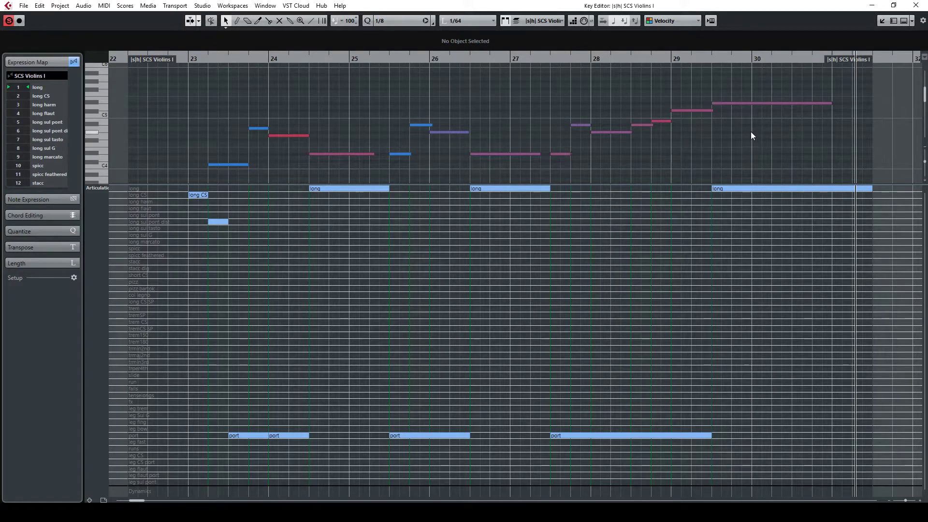
pyautogui.click(917, 6)
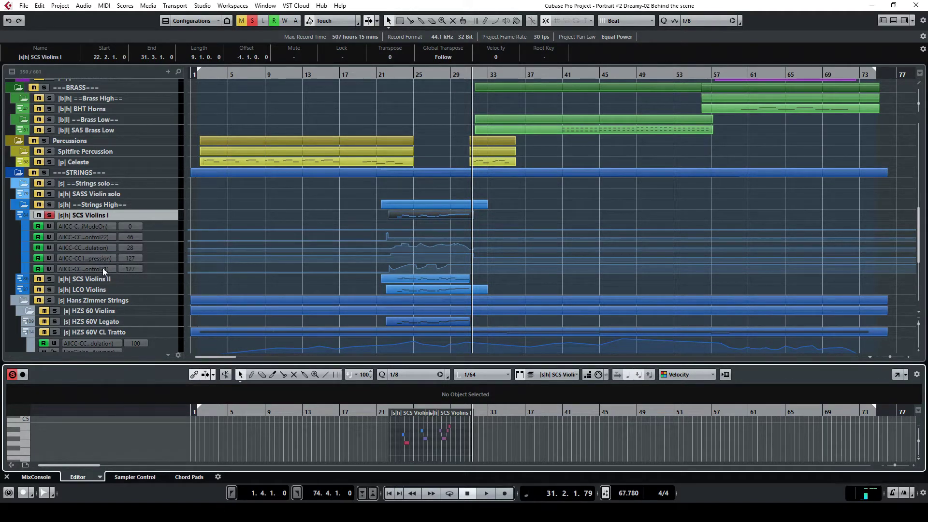
# - Enlarge the control 21 automation lane of SCS Violins I and inspect its curve around the part
pyautogui.click(155, 271)
pyautogui.click(155, 272)
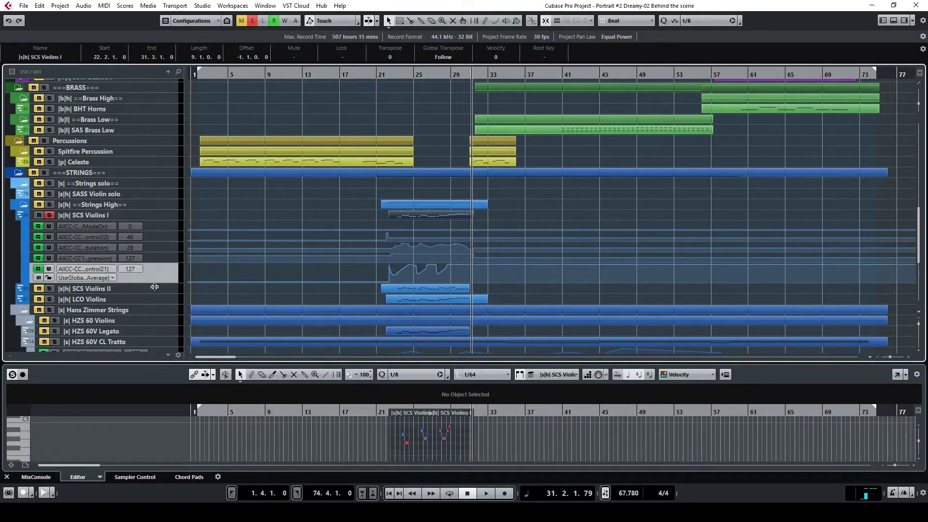
pyautogui.click(891, 357)
pyautogui.click(891, 357)
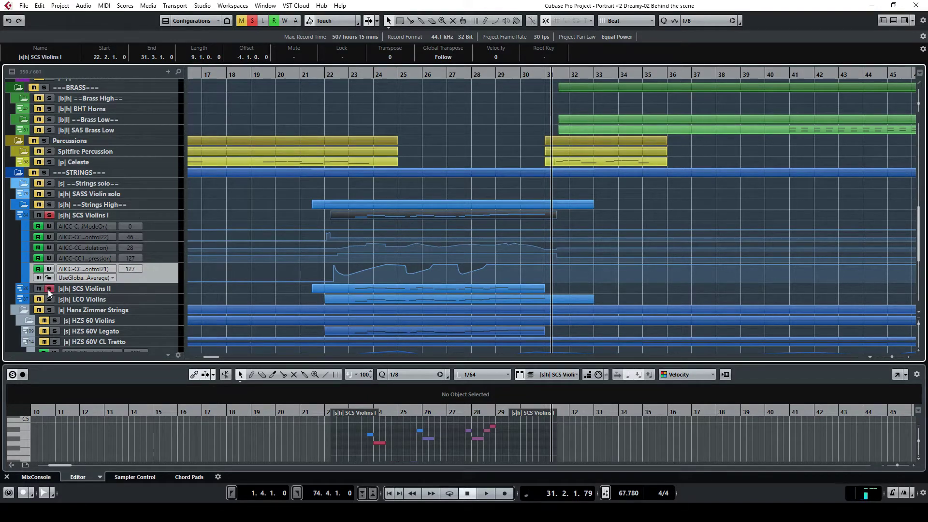
# - Play the soloed SCS Violins I and II from about bar 23 and open both parts together in the Key Editor
pyautogui.click(363, 75)
pyautogui.press('space')
pyautogui.click(476, 286)
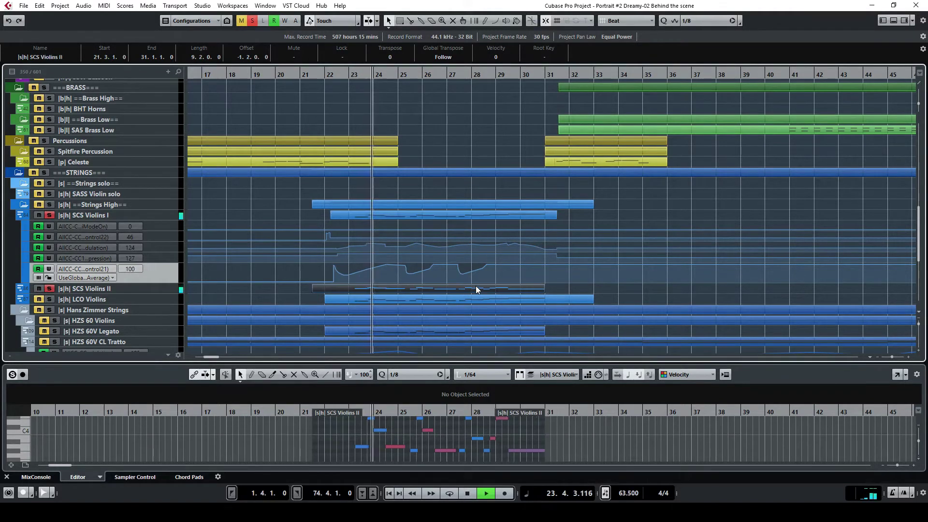
pyautogui.click(511, 216)
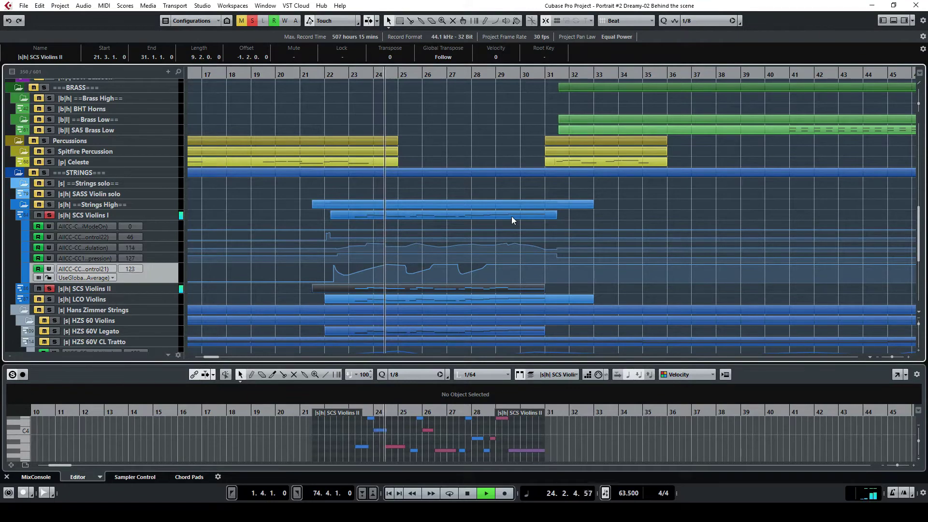
pyautogui.keyDown('shift'); pyautogui.click(314, 289); pyautogui.keyUp('shift')
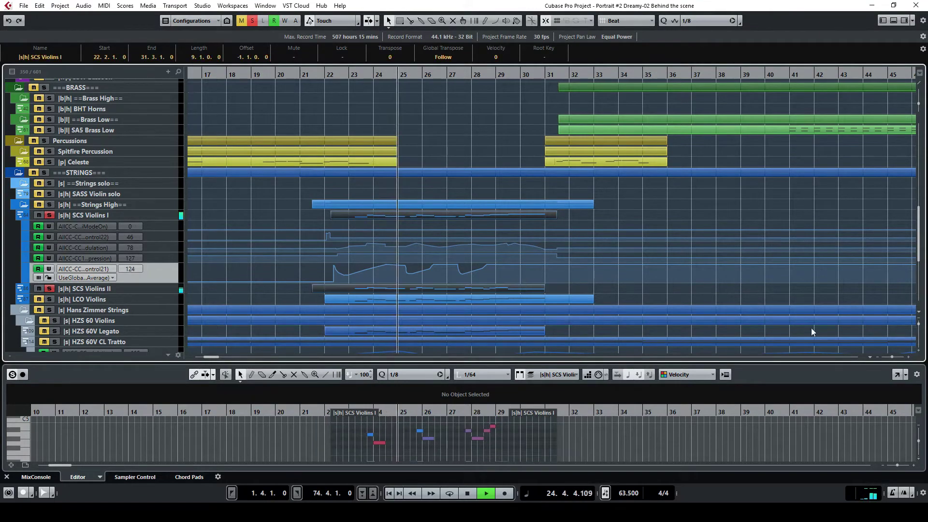
pyautogui.hotkey('ctrl', 'e')
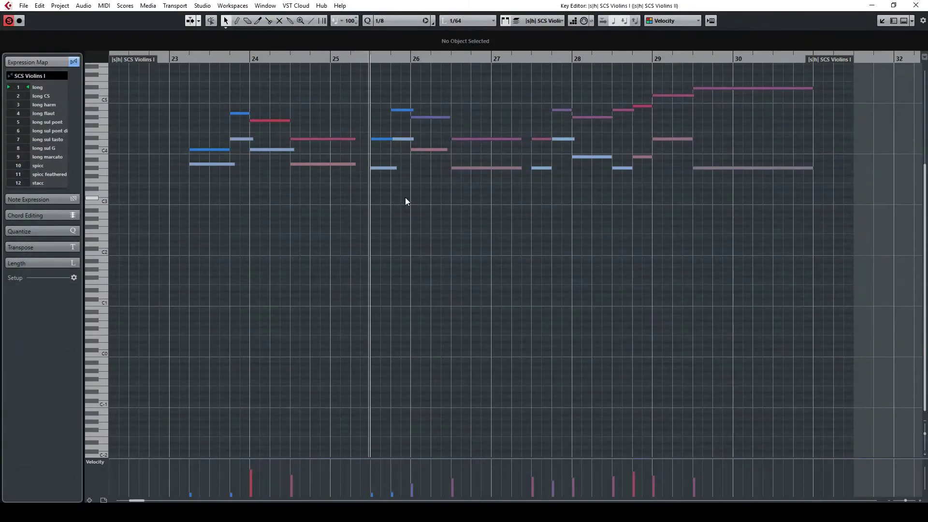
pyautogui.scroll(3, 412, 197)
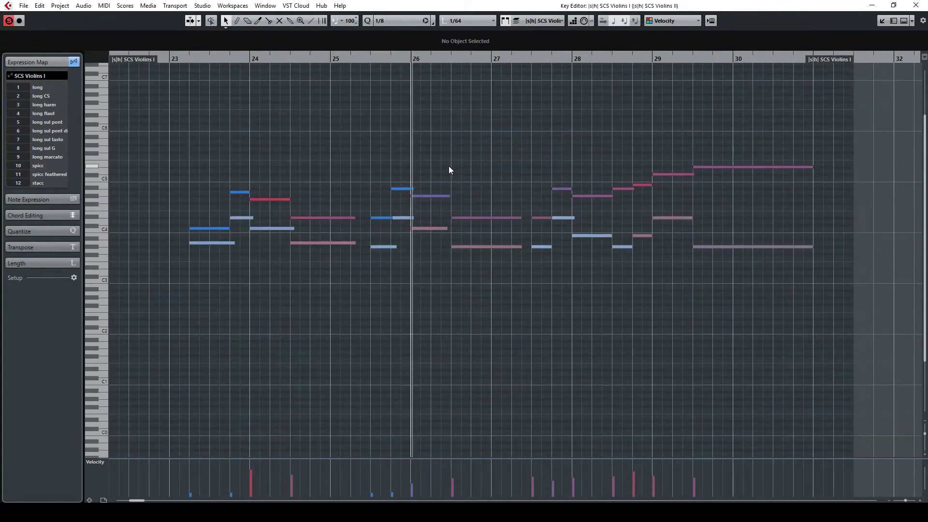
# - Examine the articulations of the SCS Violins II part in an enlarged Articulations/Dynamics lane, and close the Key Editor
pyautogui.click(427, 228)
pyautogui.click(106, 461)
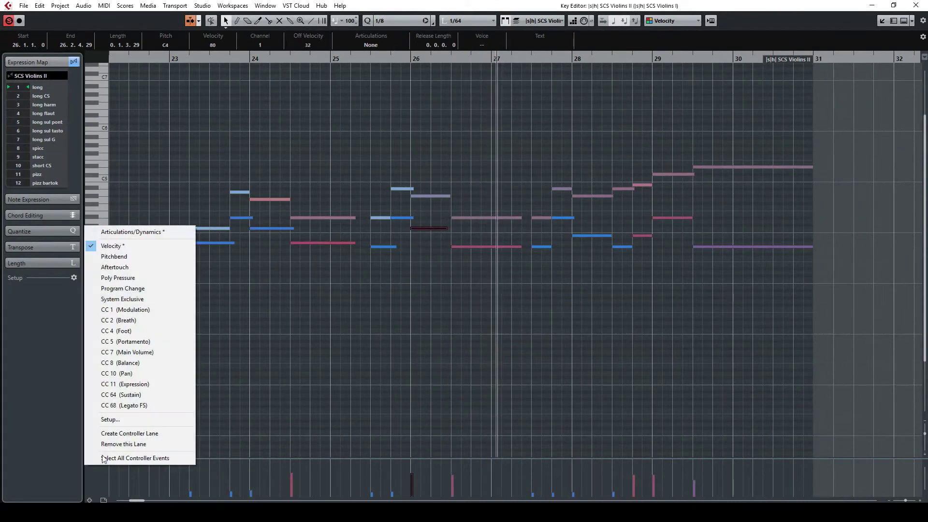
pyautogui.click(136, 231)
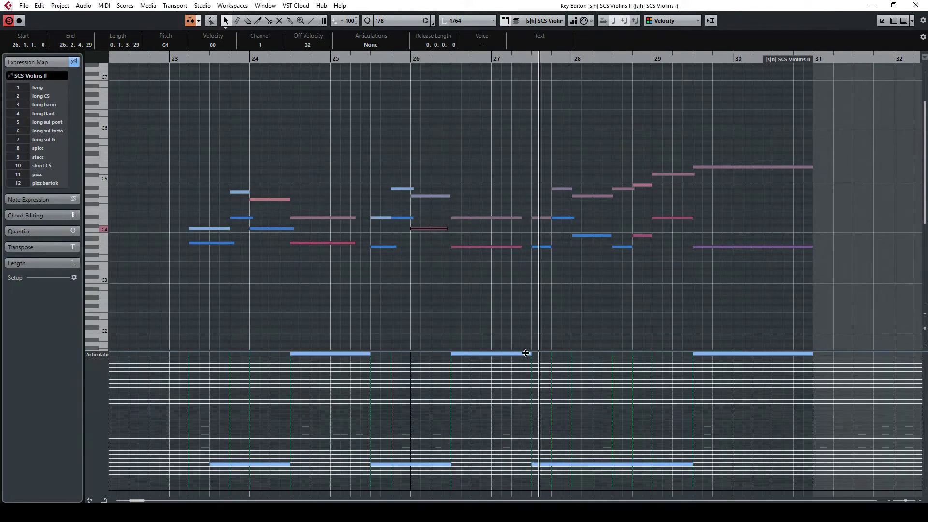
pyautogui.moveTo(532, 351); pyautogui.dragTo(556, 243)
pyautogui.scroll(-4, 551, 147)
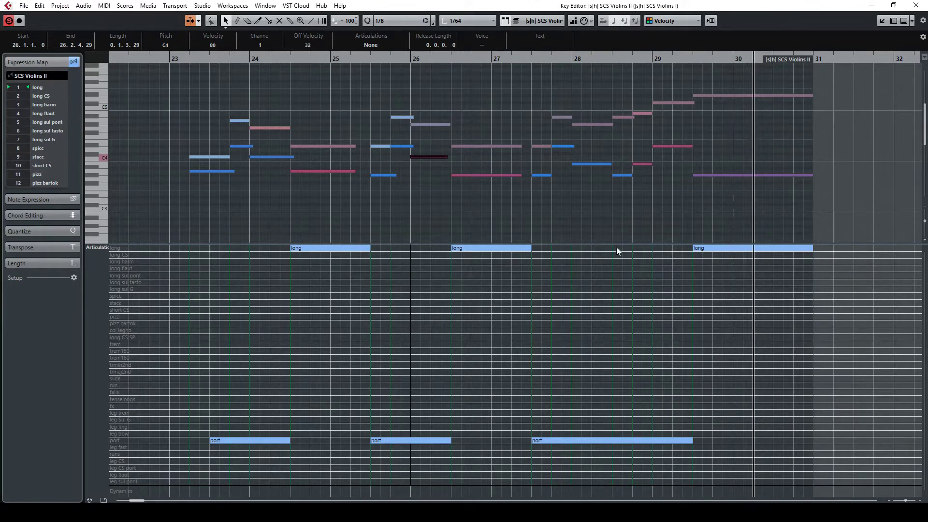
pyautogui.click(628, 205)
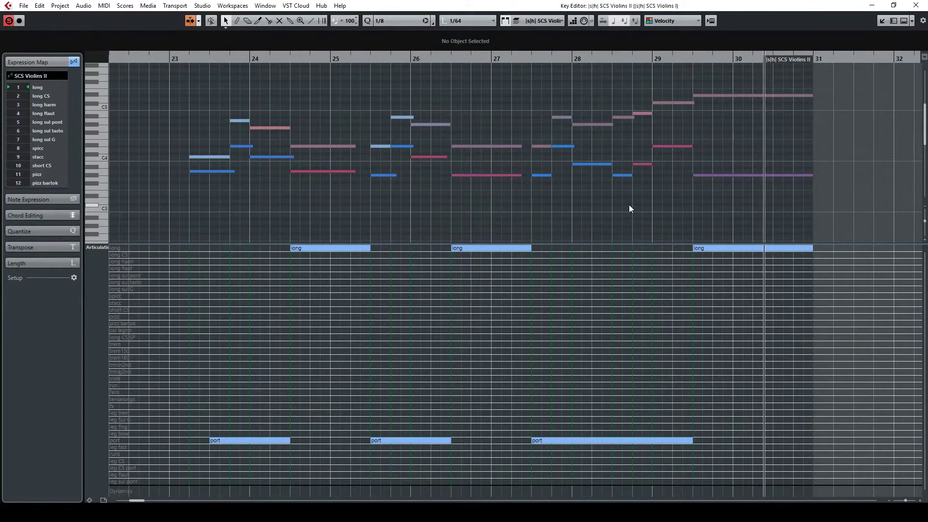
pyautogui.click(915, 6)
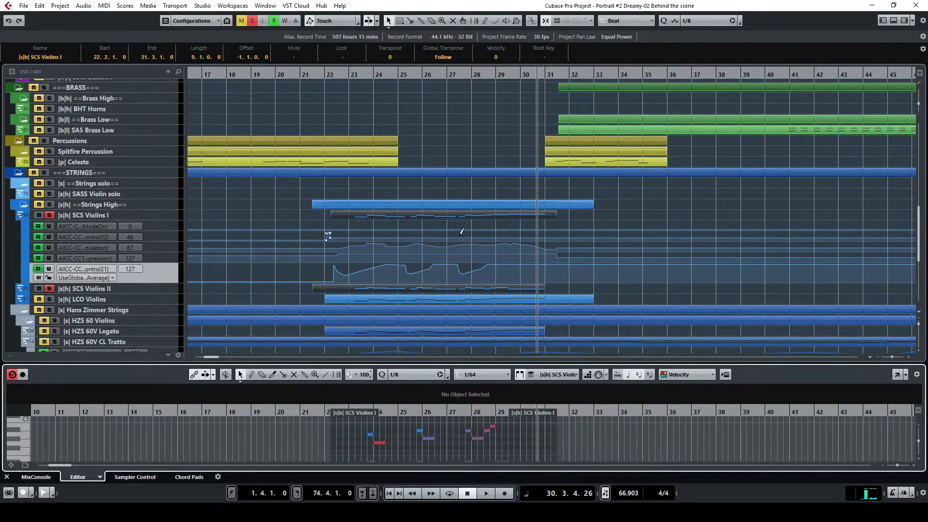
# - Add LCO Violins to the solo and open its part together with both SCS Violins parts in the Key Editor
pyautogui.scroll(-3, 460, 237)
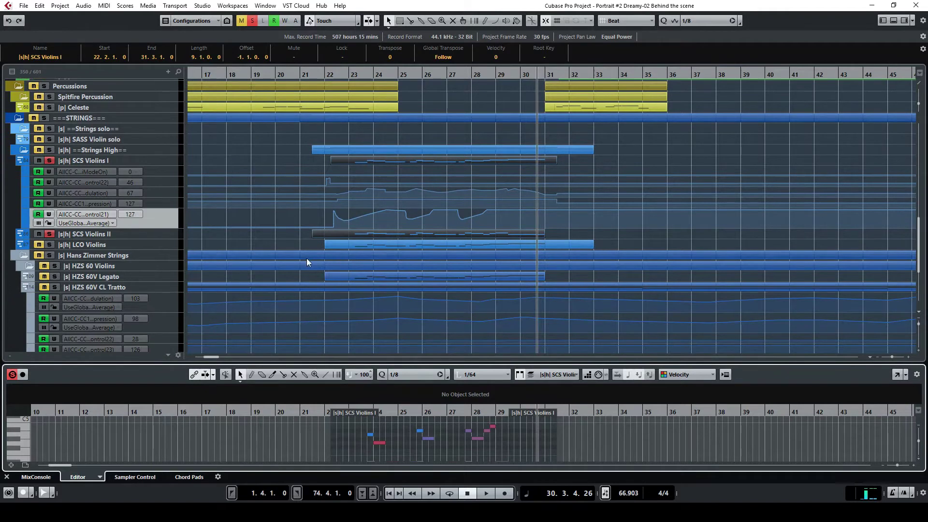
pyautogui.click(48, 245)
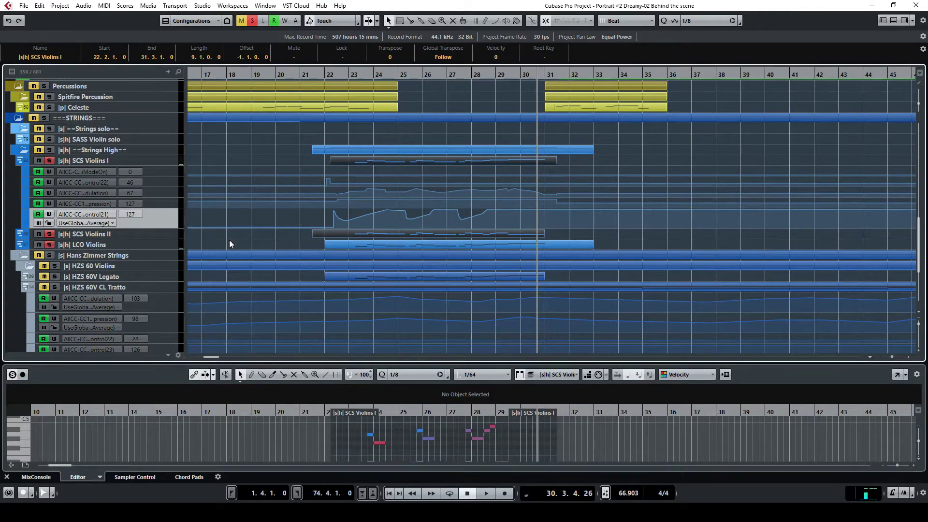
pyautogui.click(464, 242)
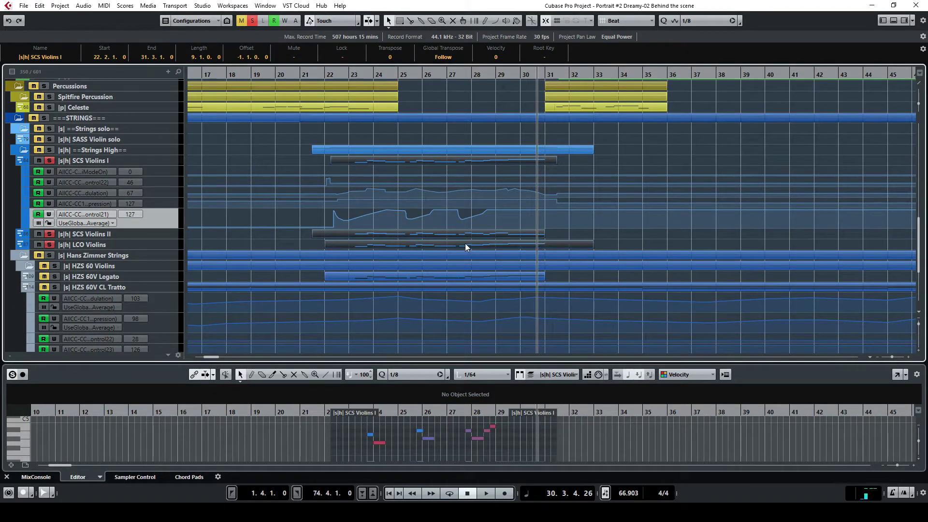
pyautogui.click(896, 375)
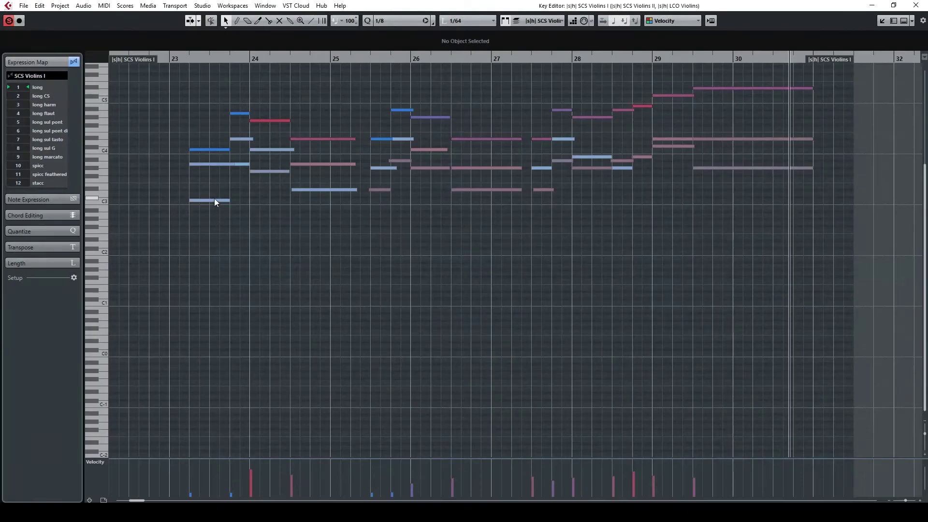
# - Play the three violin parts from about bar 23 while examining the LCO Violins articulations, and close the Key Editor
pyautogui.click(216, 201)
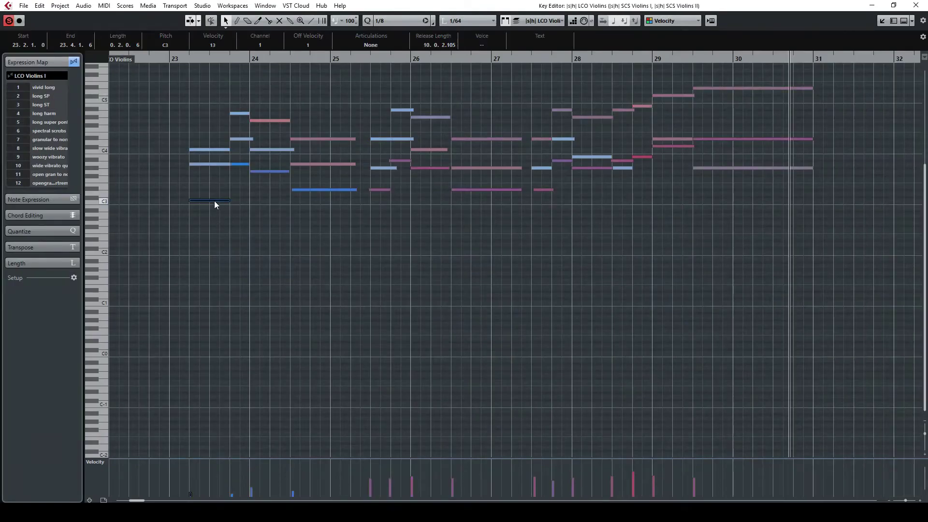
pyautogui.click(182, 59)
pyautogui.press('space')
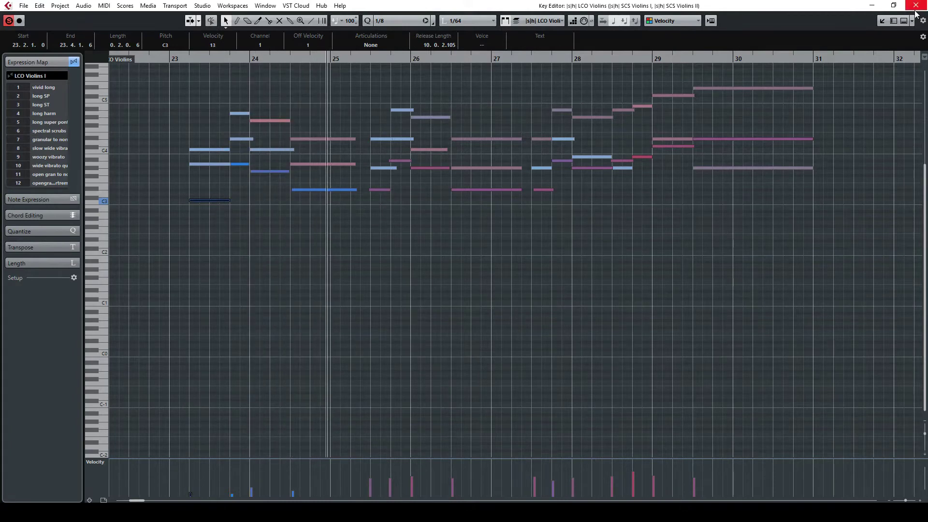
pyautogui.click(99, 459)
pyautogui.click(123, 234)
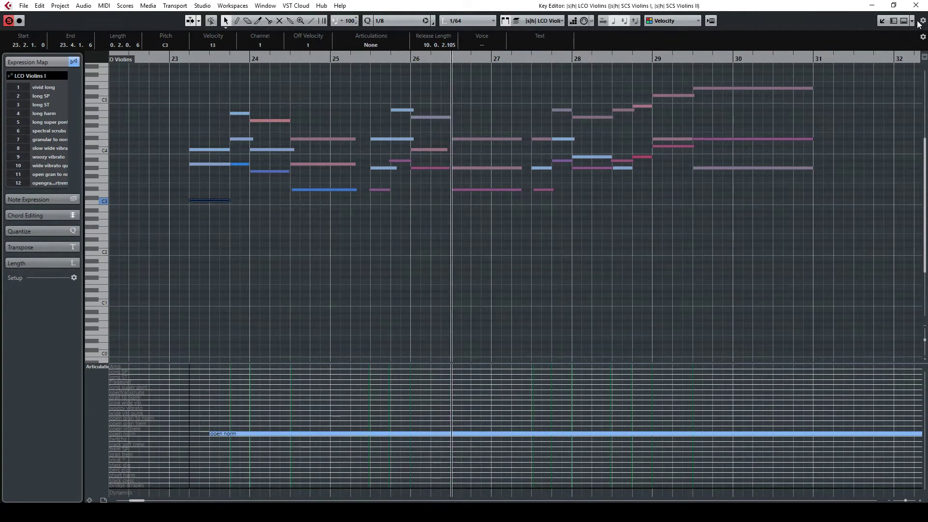
pyautogui.click(916, 5)
pyautogui.press('space')
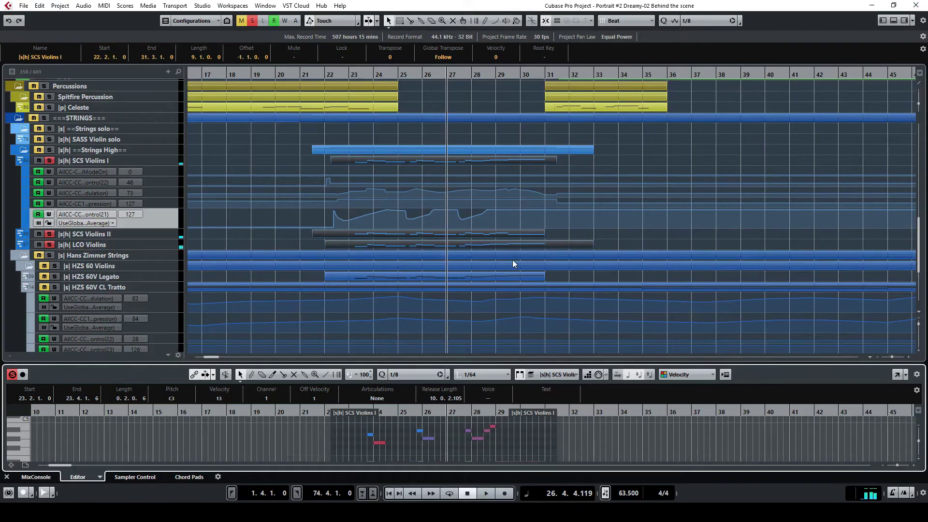
# - Examine the LCO Violins notes alone in a separate Key Editor window during playback from bar 23, and close it
pyautogui.click(415, 244)
pyautogui.click(355, 78)
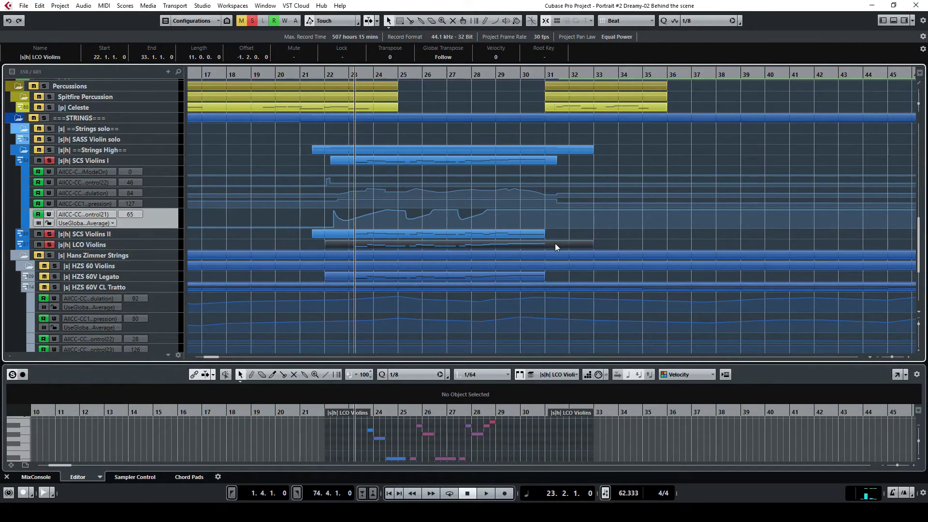
pyautogui.click(897, 374)
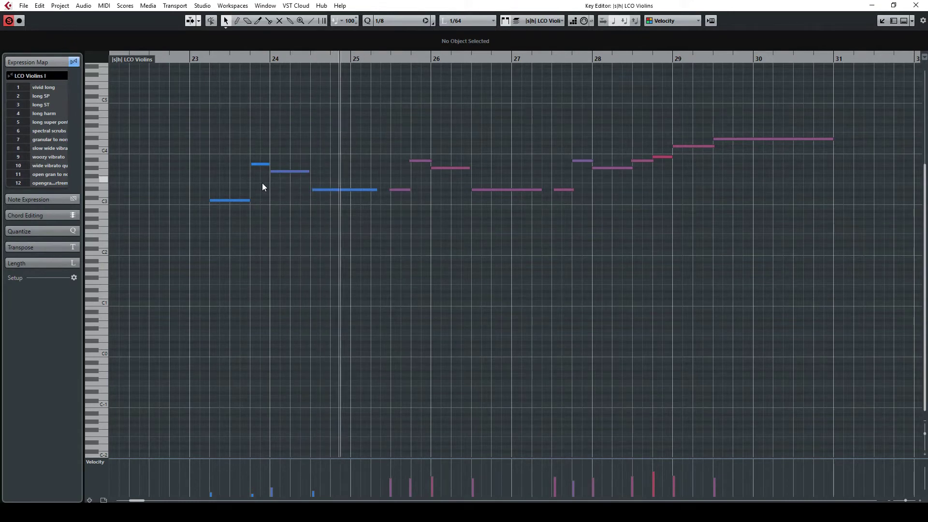
pyautogui.click(916, 5)
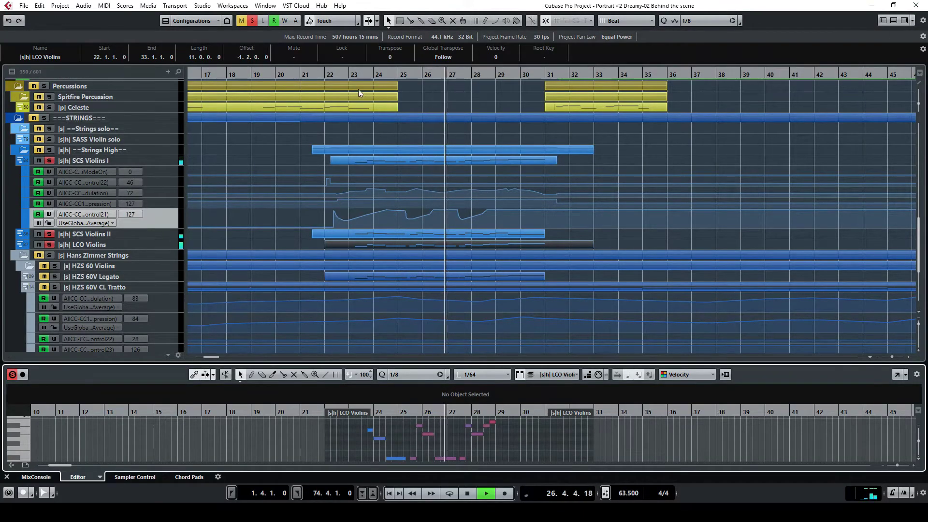
# - Continue playback from about bar 26 and show the automation used on the LCO Violins track
pyautogui.click(427, 74)
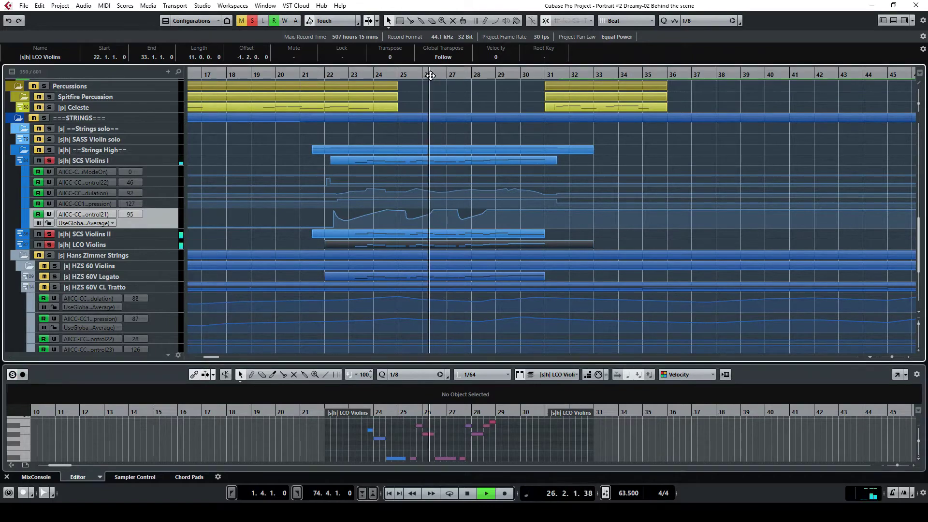
pyautogui.rightClick(156, 233)
pyautogui.click(140, 240)
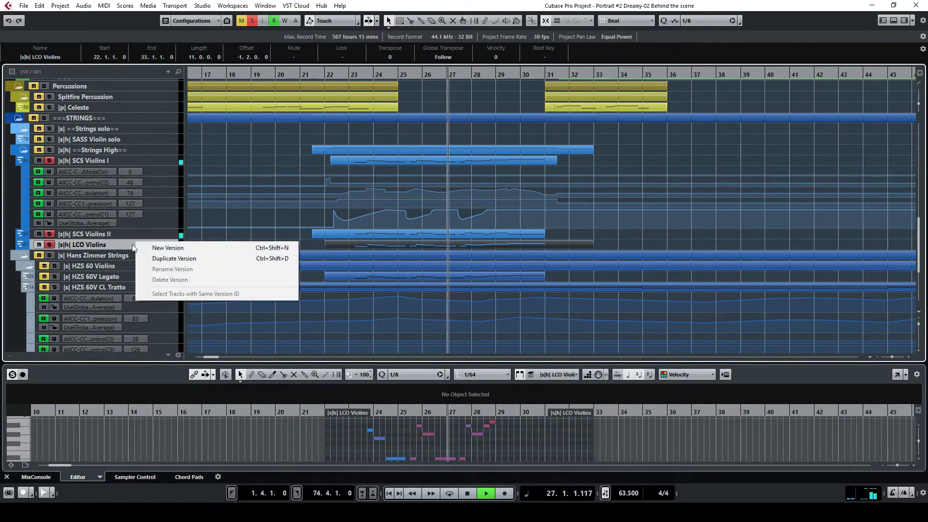
pyautogui.rightClick(132, 244)
pyautogui.click(208, 381)
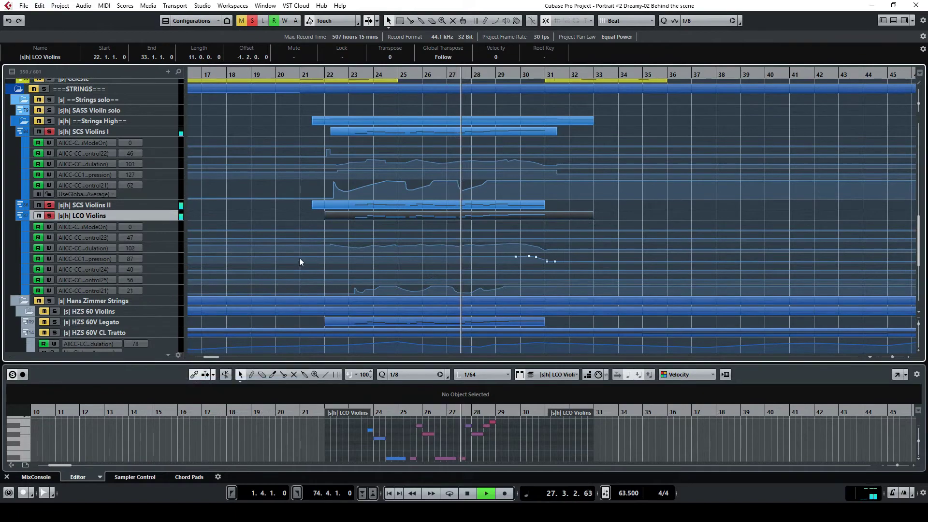
# - Show the automation used on the SCS Violins II track and look over the violin automation curves during playback
pyautogui.rightClick(158, 205)
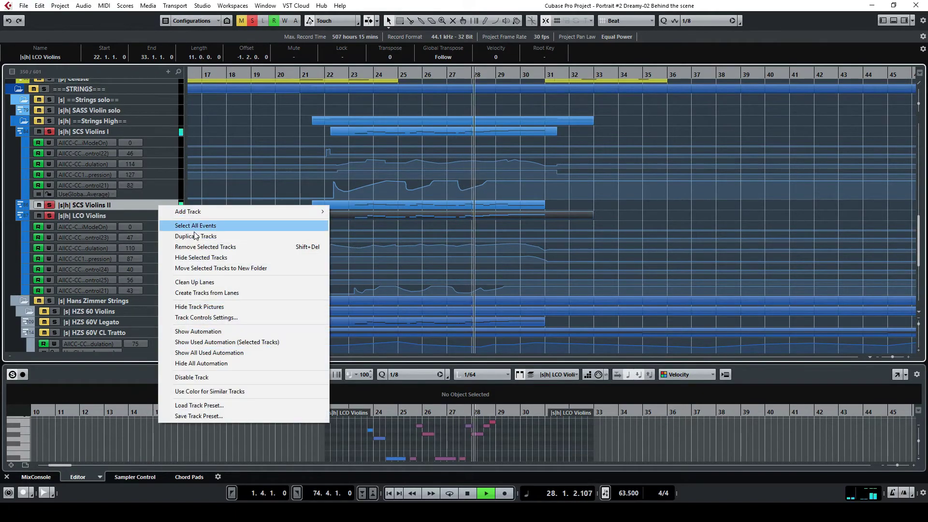
pyautogui.click(227, 342)
pyautogui.scroll(-2, 398, 228)
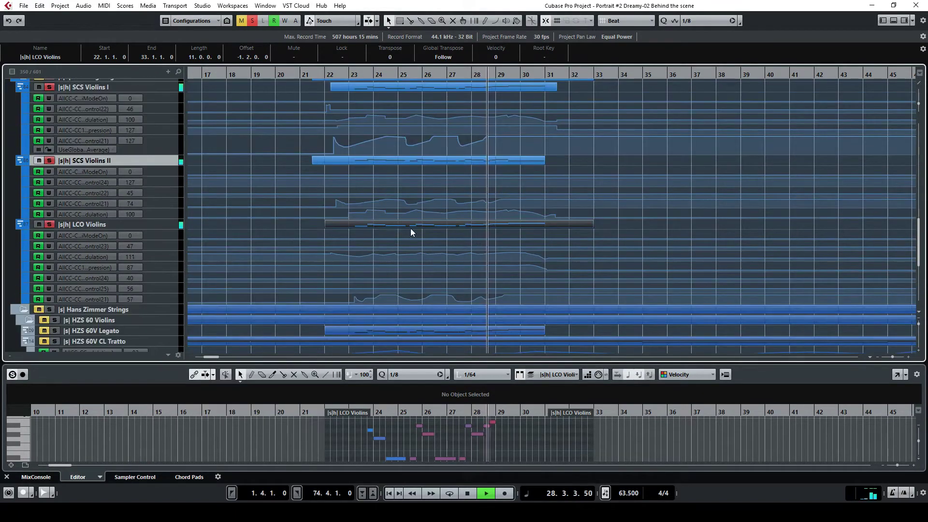
pyautogui.scroll(3, 540, 181)
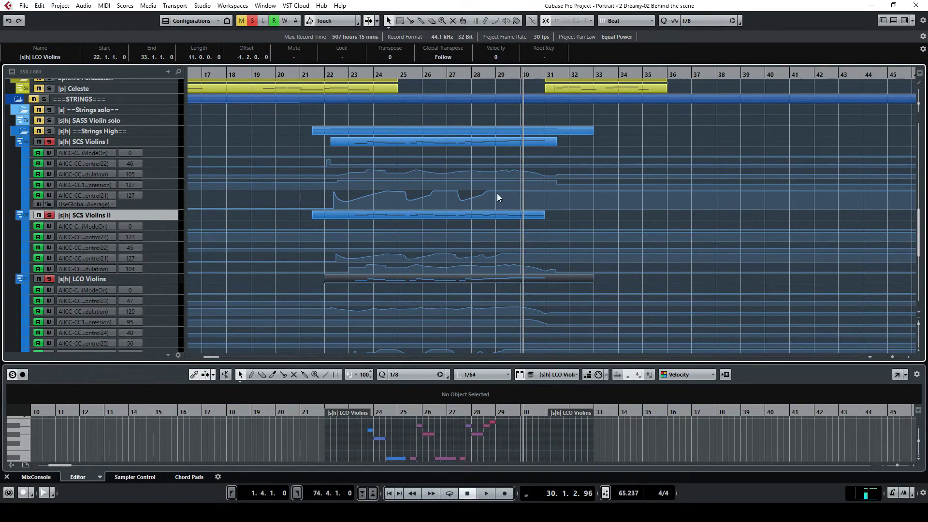
# - Play HZS 60V Legato soloed from bar 23 and show the automation used on its track
pyautogui.scroll(-4, 497, 207)
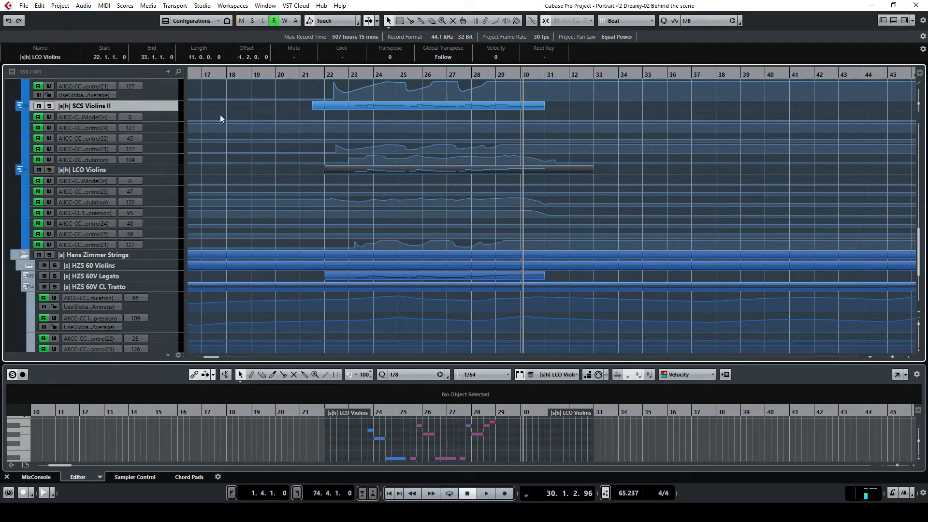
pyautogui.click(349, 76)
pyautogui.press('space')
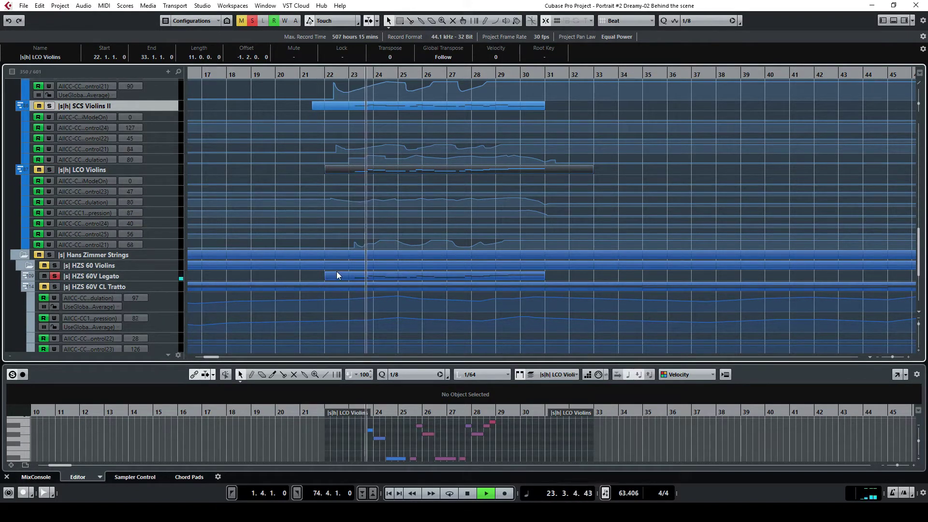
pyautogui.scroll(3, 428, 173)
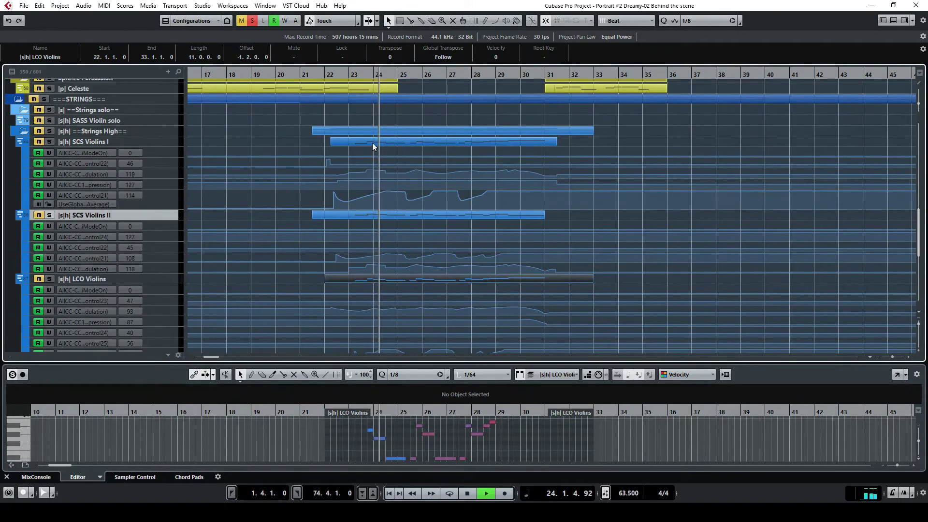
pyautogui.scroll(-5, 437, 224)
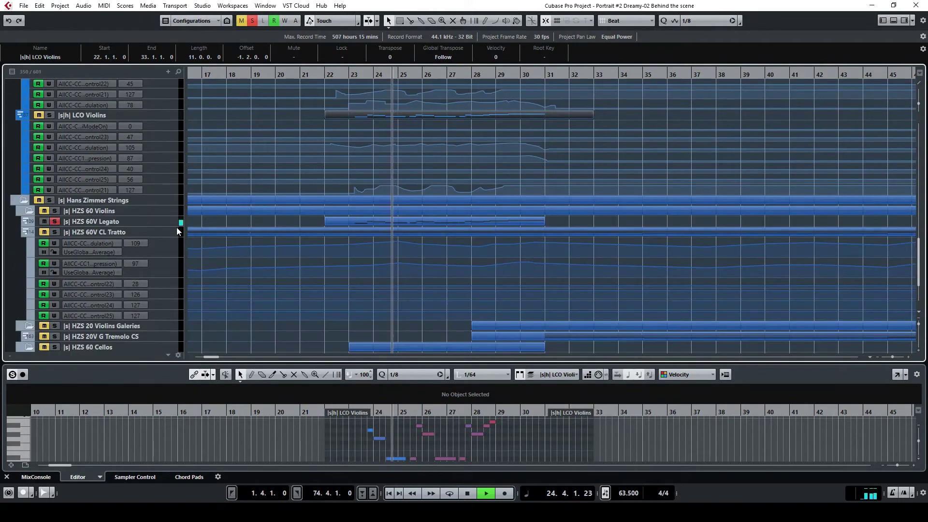
pyautogui.rightClick(172, 223)
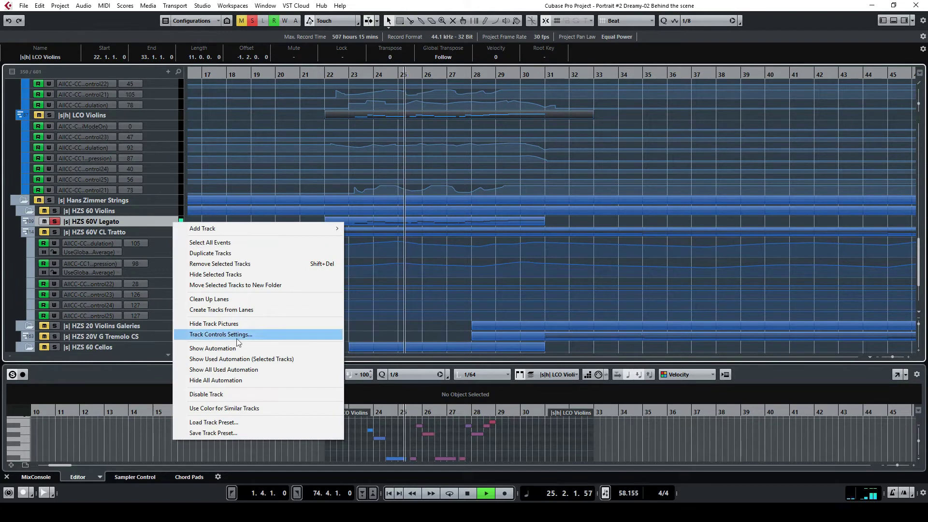
pyautogui.click(238, 359)
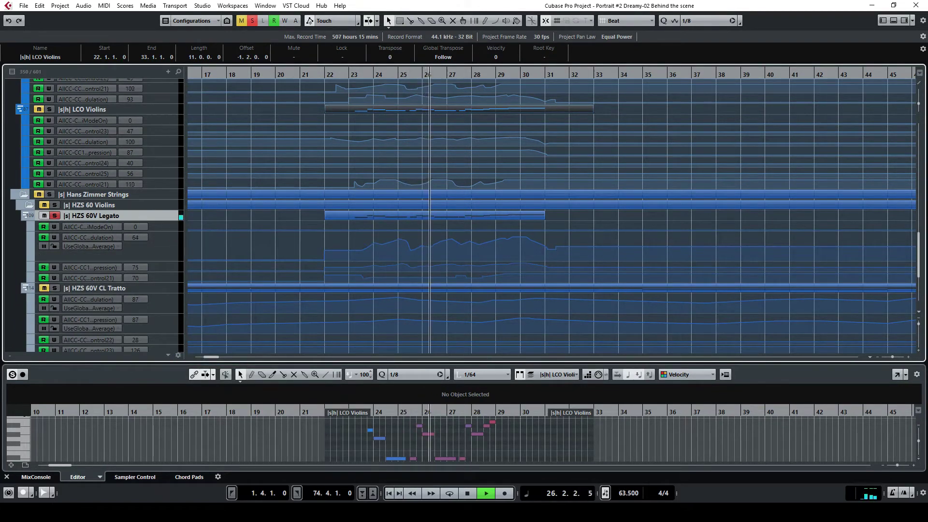
# - Switch to Vienna Ensemble Pro and open the 60 Violins Legato instrument in the HZ Strings instance
pyautogui.click(355, 512)
pyautogui.moveTo(537, 112); pyautogui.dragTo(504, 93)
pyautogui.click(675, 109)
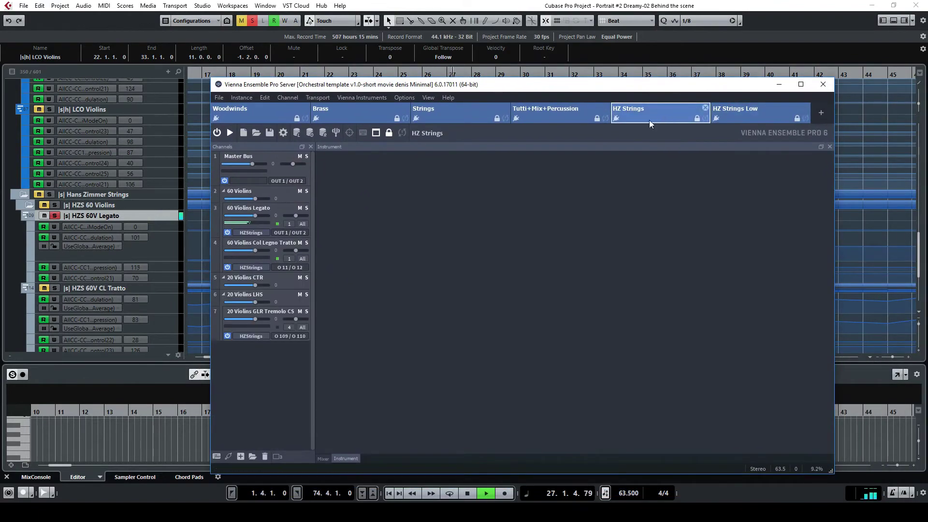
pyautogui.click(251, 233)
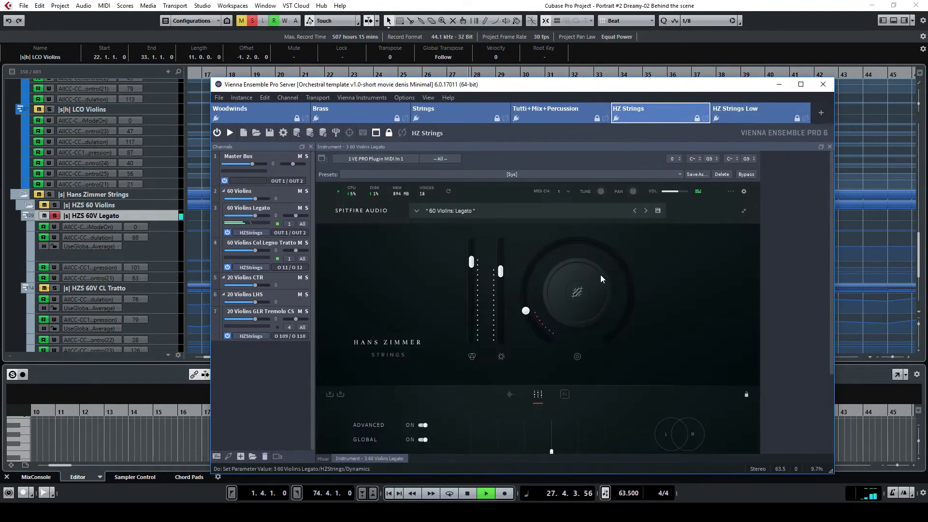
# - Examine the microphone signal pages of the 60 Violins Legato instrument and return to Cubase
pyautogui.moveTo(831, 239); pyautogui.dragTo(824, 317)
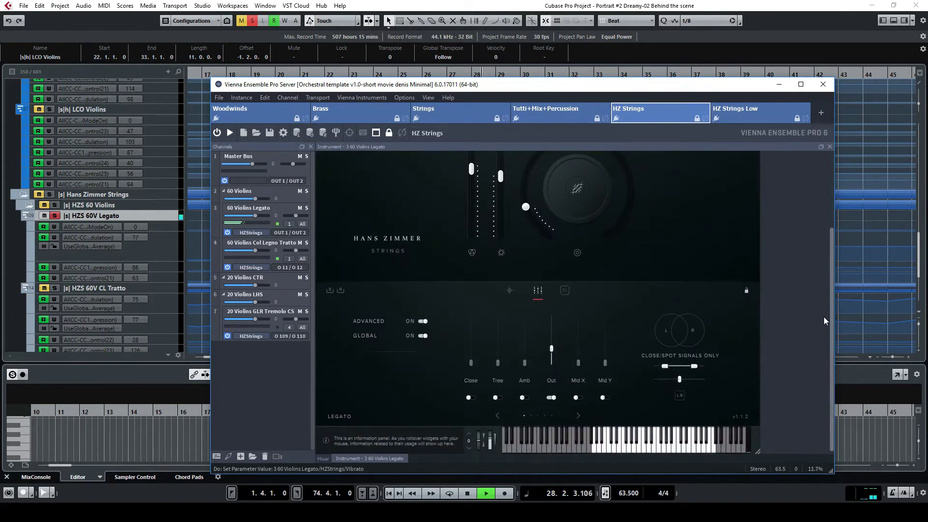
pyautogui.click(578, 415)
pyautogui.click(579, 416)
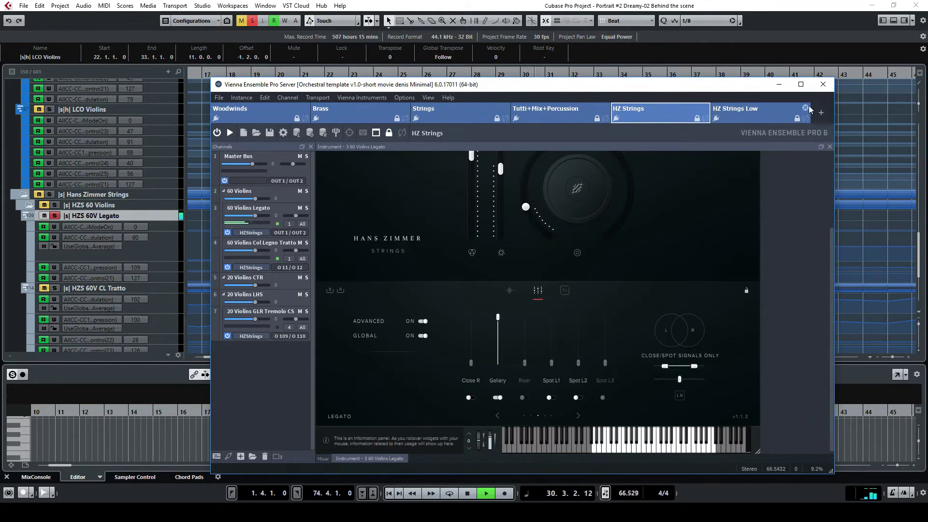
pyautogui.click(779, 85)
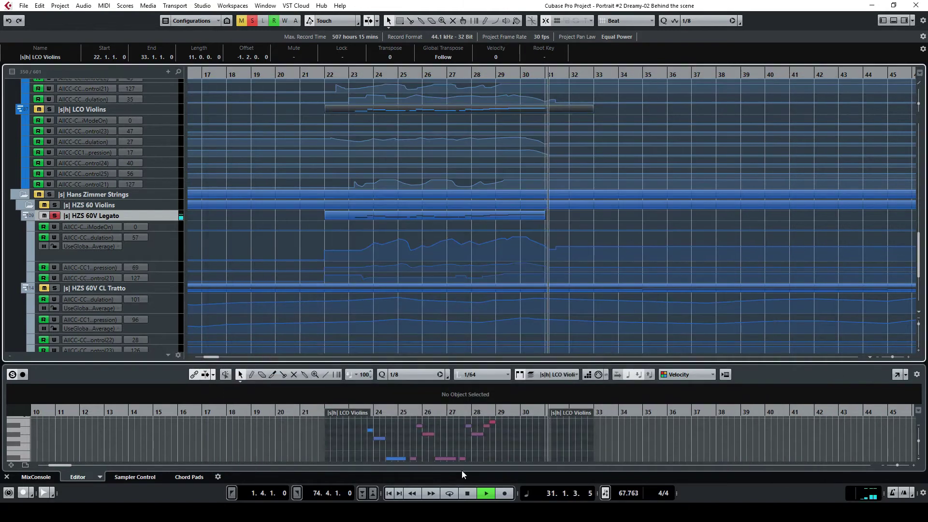
# - Add HZS 60C Legato to the solo and open its part in a separate Key Editor window
pyautogui.scroll(-4, 411, 263)
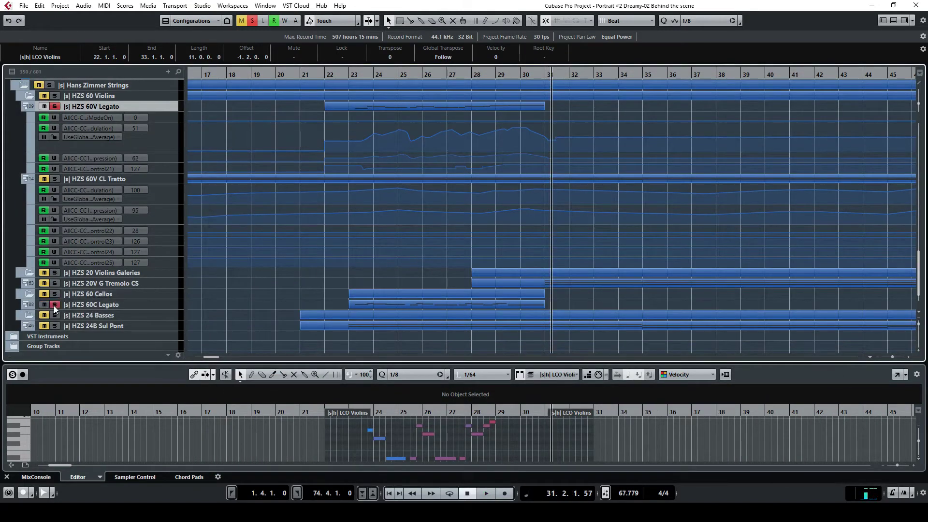
pyautogui.click(349, 75)
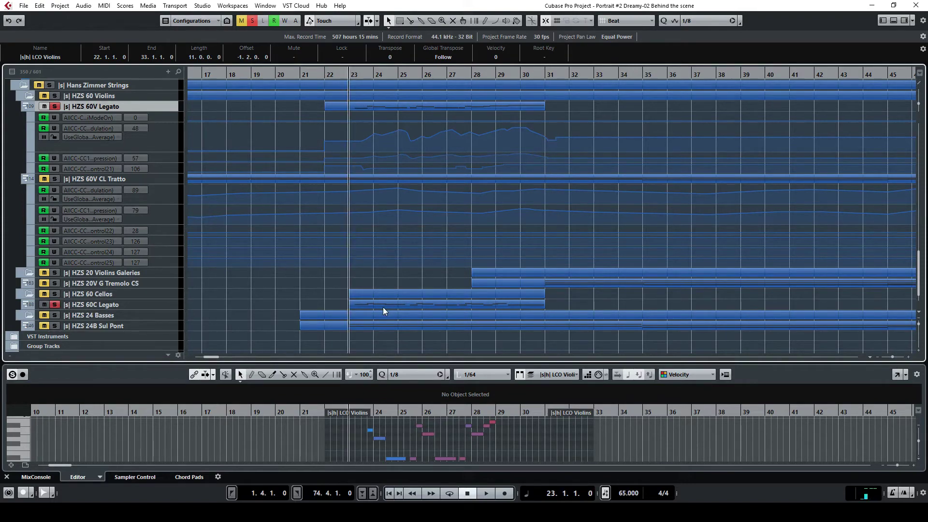
pyautogui.click(405, 305)
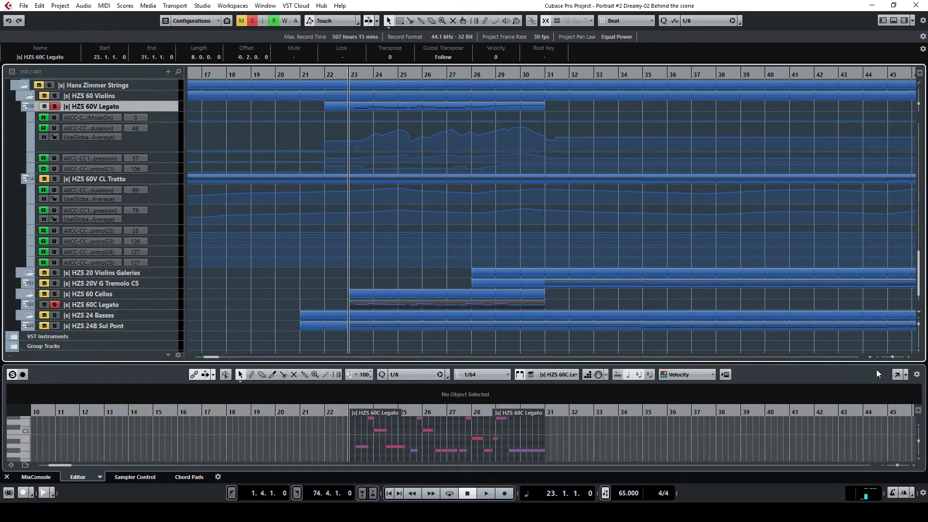
pyautogui.click(896, 375)
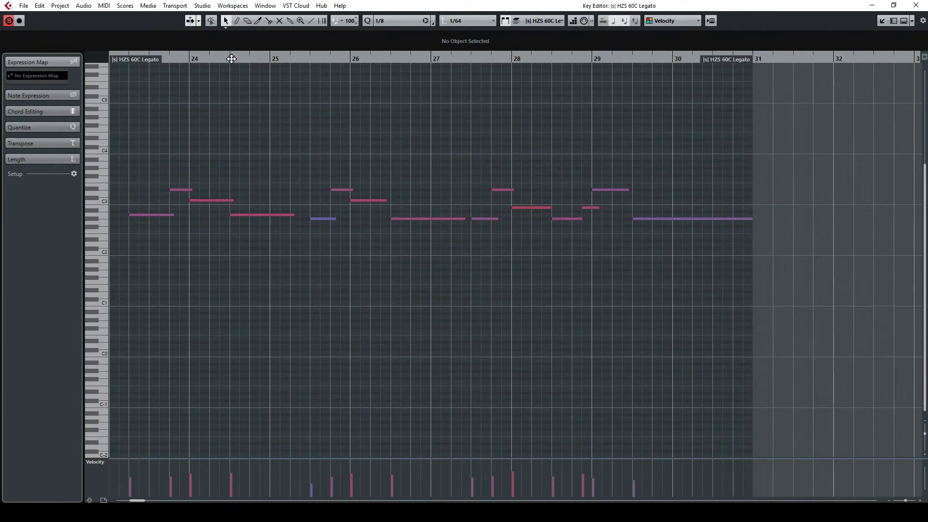
# - Play the HZS 60C Legato notes from about bar 23, close the Key Editor and replay both legato parts from bar 23
pyautogui.moveTo(144, 58); pyautogui.dragTo(129, 59)
pyautogui.press('space')
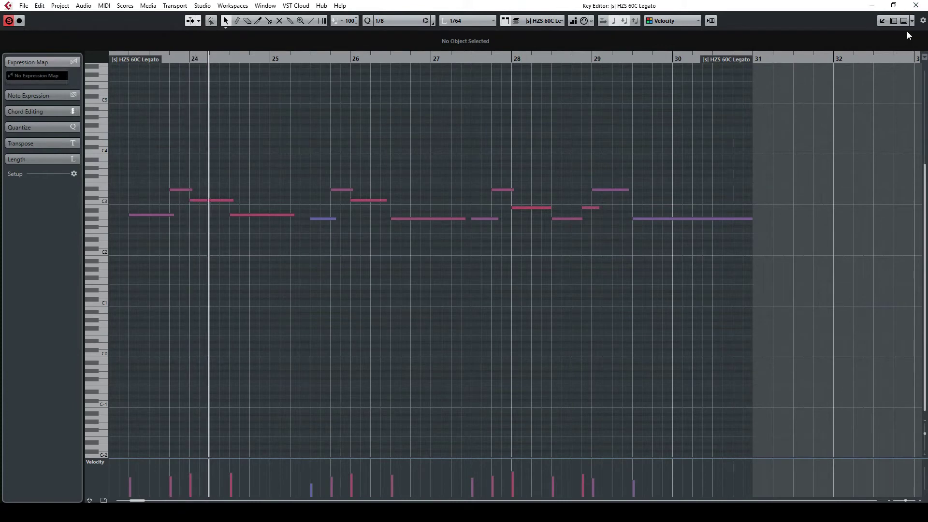
pyautogui.click(916, 6)
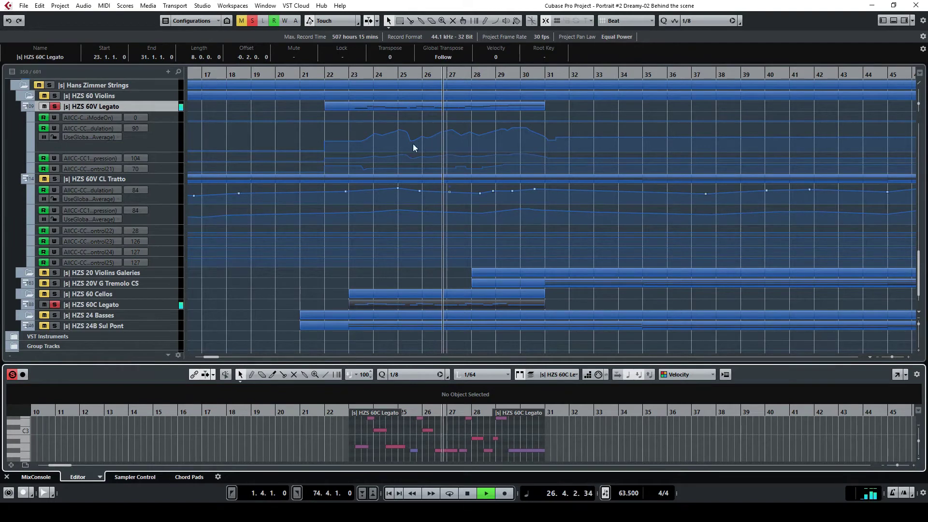
pyautogui.click(348, 74)
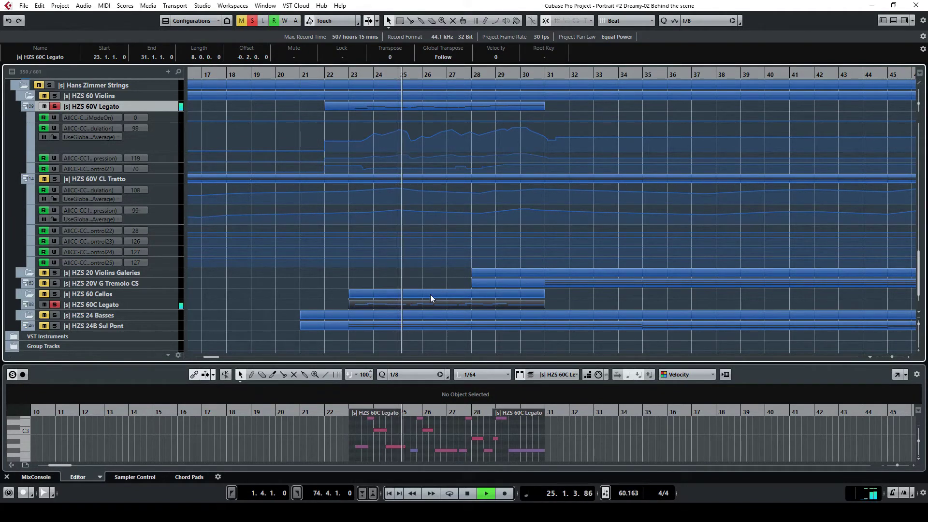
pyautogui.click(467, 494)
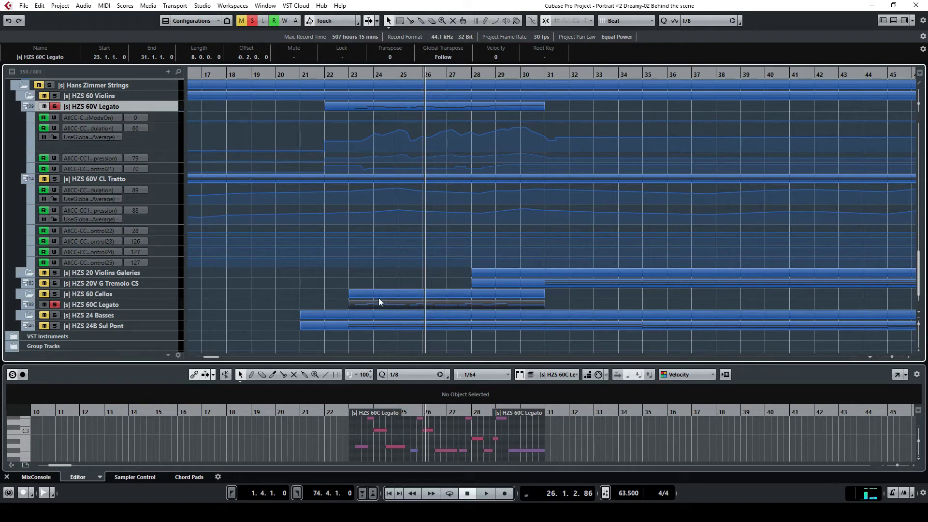
# - Add HZS 24B Sul Pont to the solo and play from just before bar 23 with its notes shown in the lower editor
pyautogui.click(152, 326)
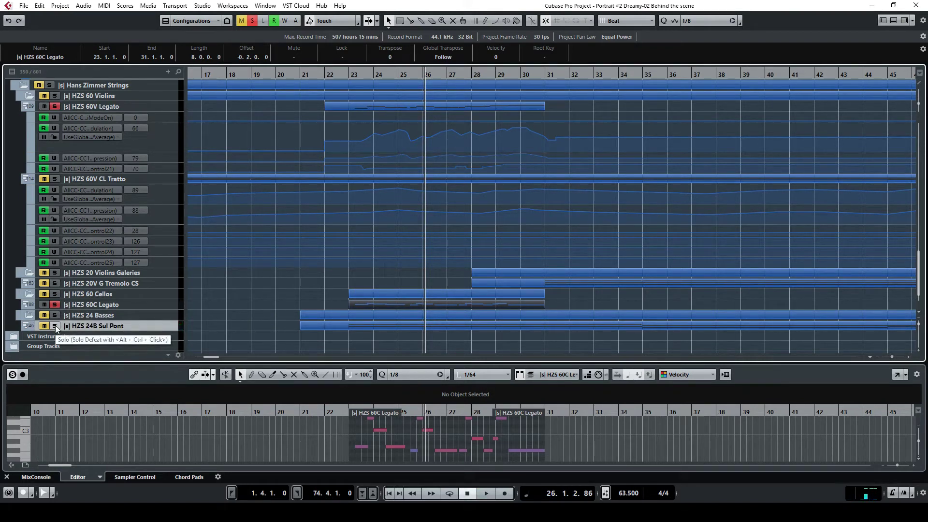
pyautogui.click(55, 327)
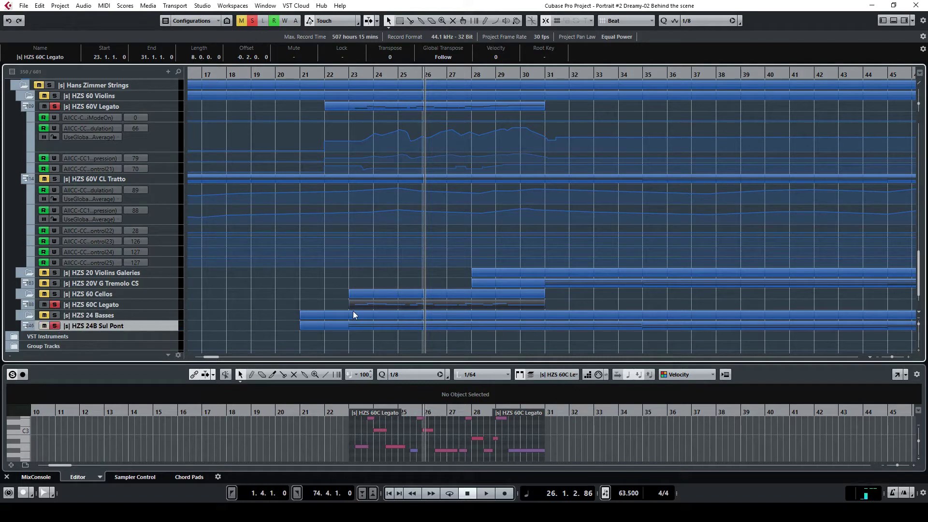
pyautogui.click(357, 329)
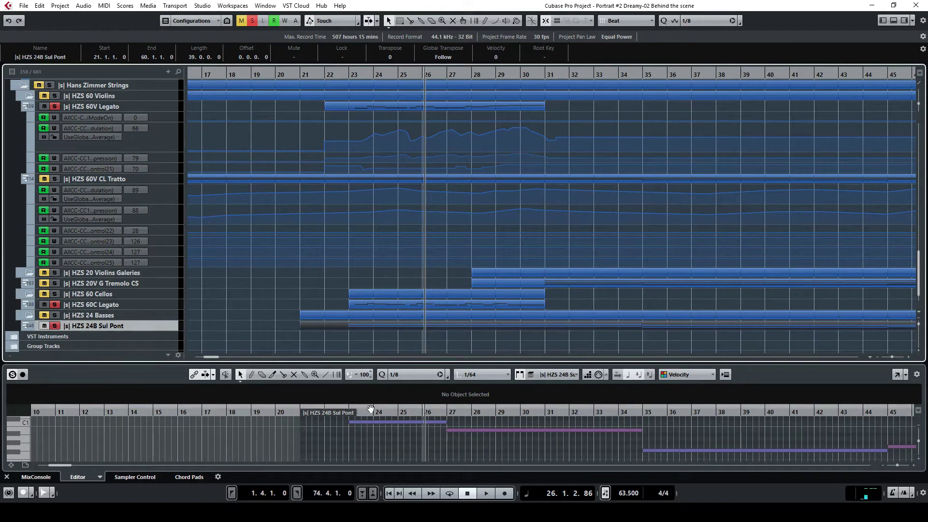
pyautogui.moveTo(368, 414); pyautogui.dragTo(357, 414)
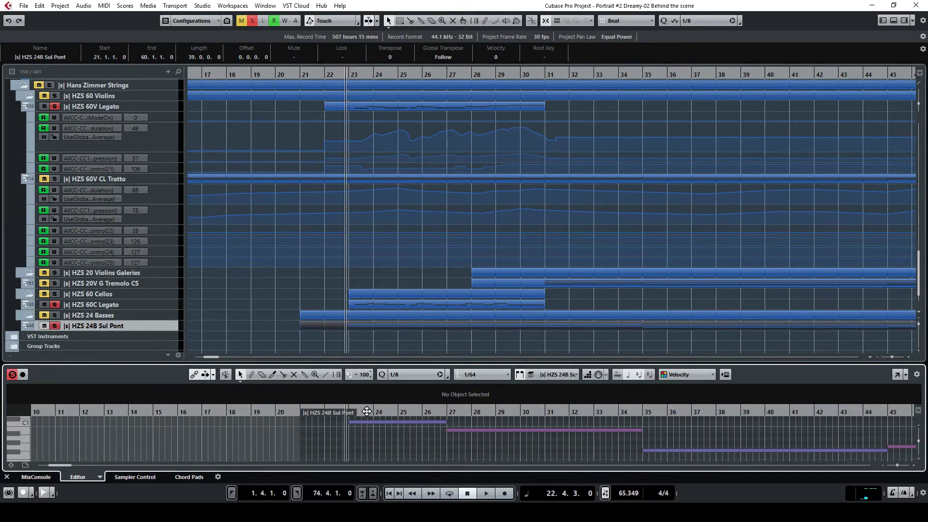
pyautogui.press('space')
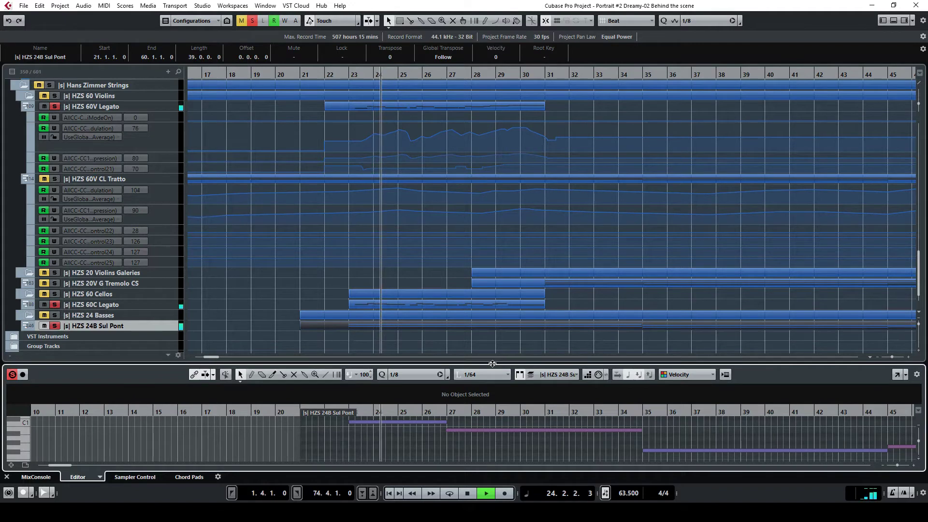
pyautogui.moveTo(492, 364); pyautogui.dragTo(492, 359)
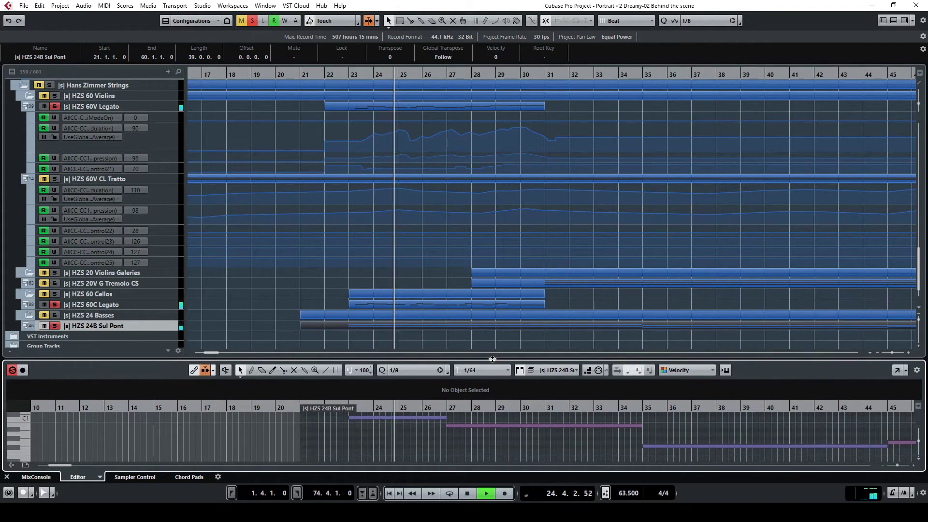
pyautogui.click(472, 493)
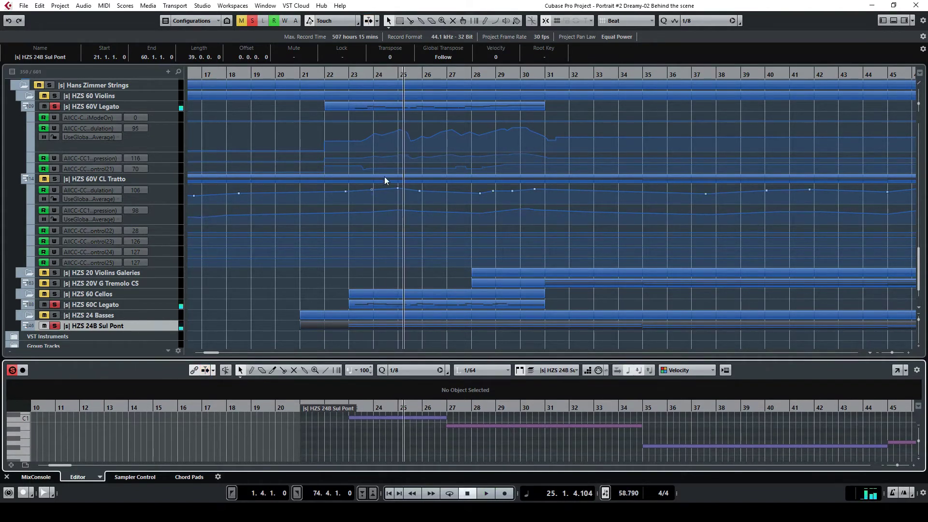
# - Solo the whole STRINGS folder and start playback from about bar 23
pyautogui.scroll(10, 312, 221)
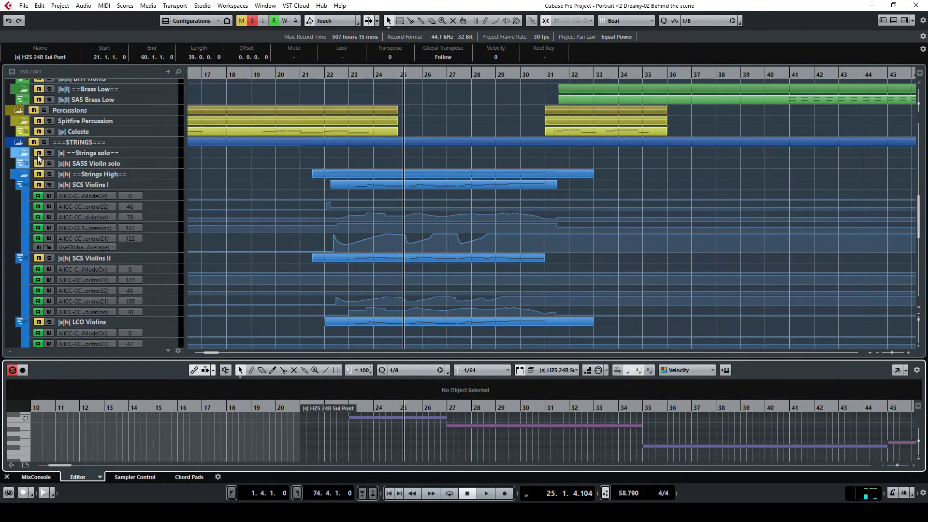
pyautogui.click(41, 143)
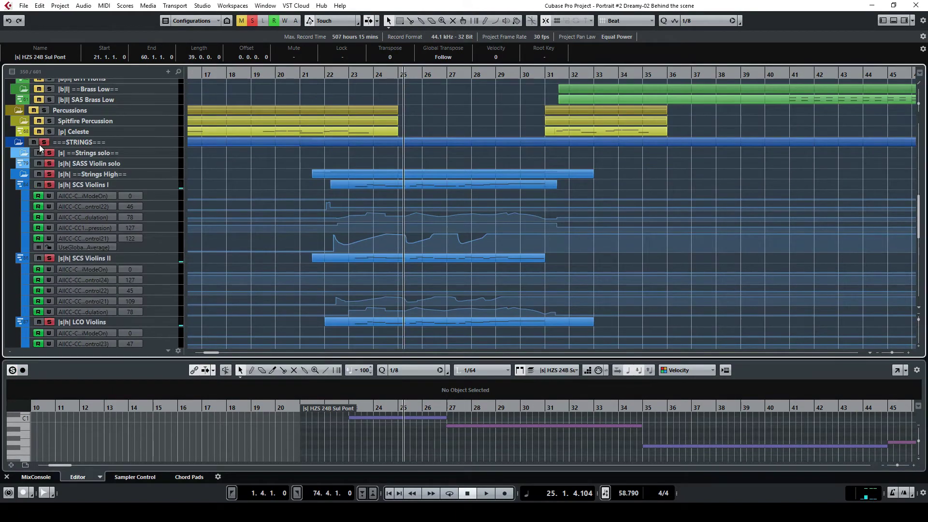
pyautogui.doubleClick(354, 74)
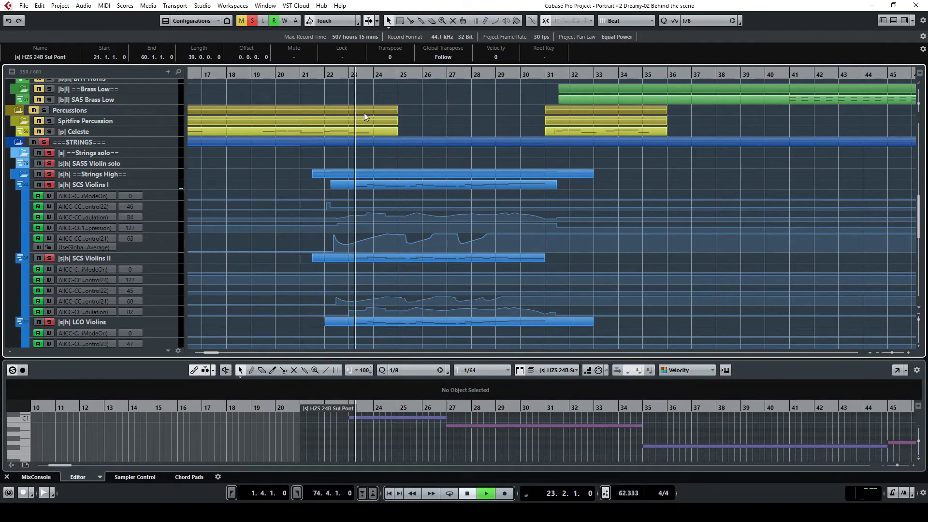
# - Show the HZS 60V CL Tratto and HZS 60V Legato notes together in the lower editor during string playback
pyautogui.scroll(-10, 460, 219)
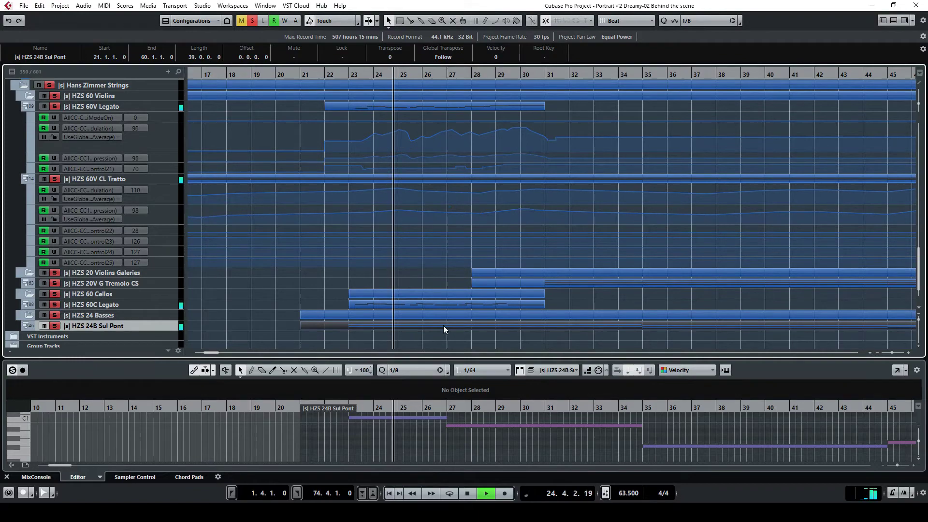
pyautogui.scroll(3, 425, 203)
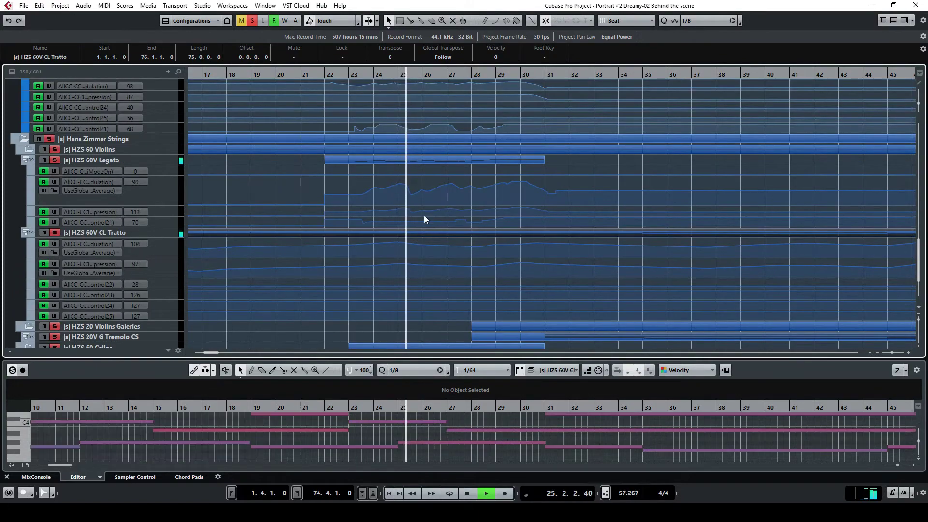
pyautogui.click(424, 161)
pyautogui.scroll(-6, 422, 233)
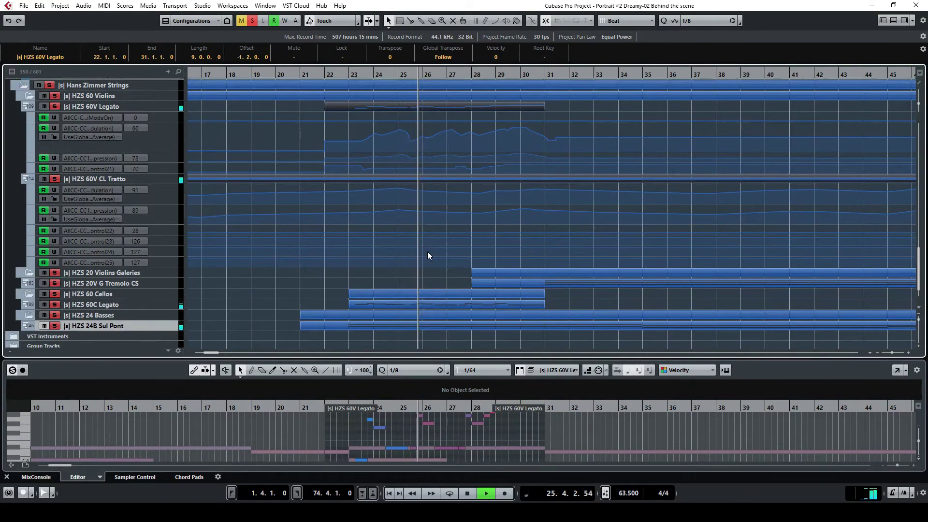
# - Add the LCO Violins, SCS Violins II and SCS Violins I parts to the selection and view the combined notes in the full Key Editor
pyautogui.scroll(15, 426, 224)
pyautogui.keyDown('shift'); pyautogui.click(418, 237); pyautogui.keyUp('shift')
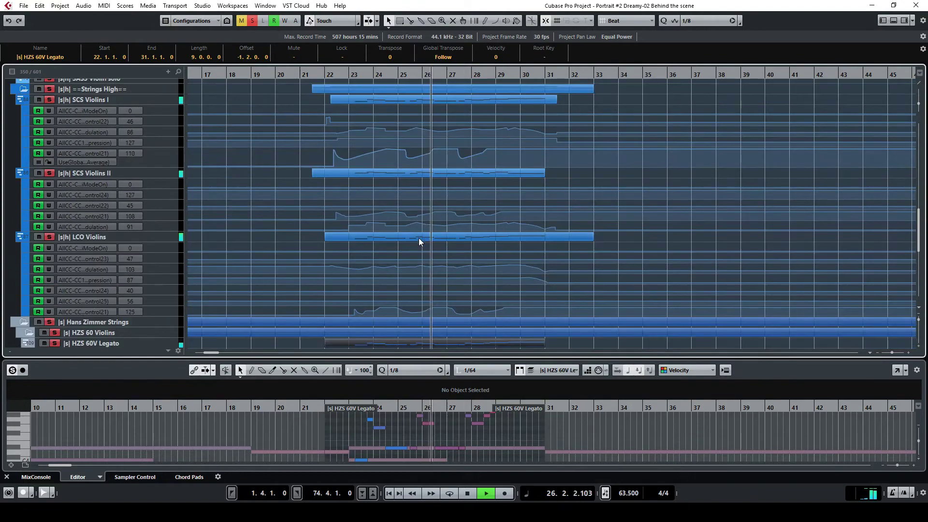
pyautogui.keyDown('shift'); pyautogui.click(428, 173); pyautogui.keyUp('shift')
pyautogui.keyDown('shift'); pyautogui.click(433, 99); pyautogui.keyUp('shift')
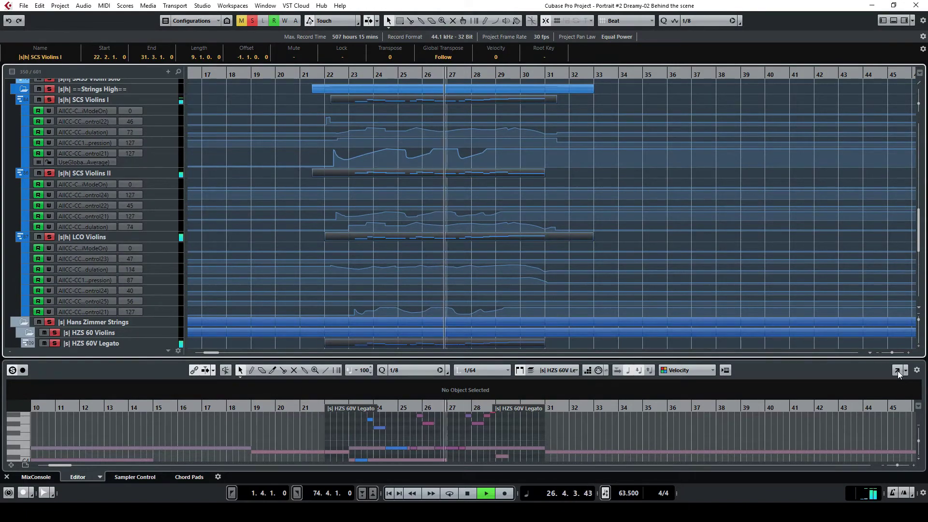
pyautogui.hotkey('ctrl', 'e')
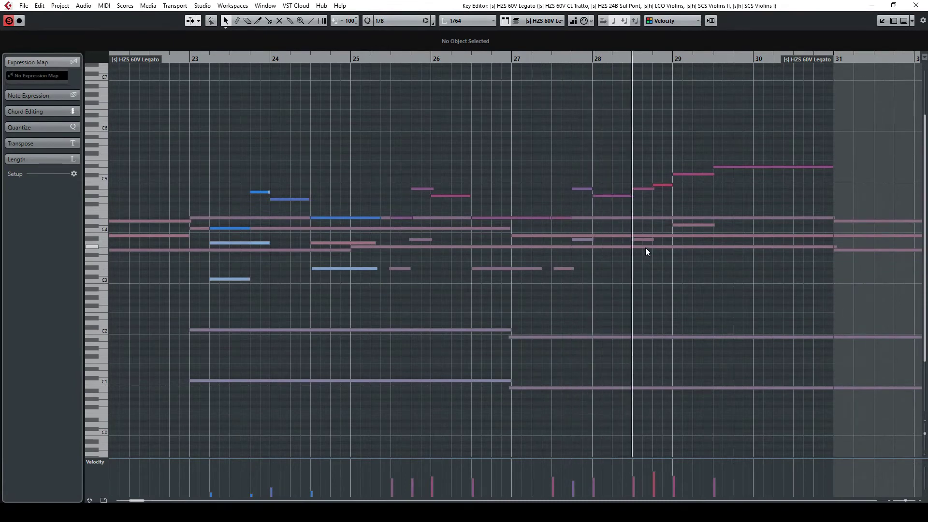
pyautogui.click(915, 6)
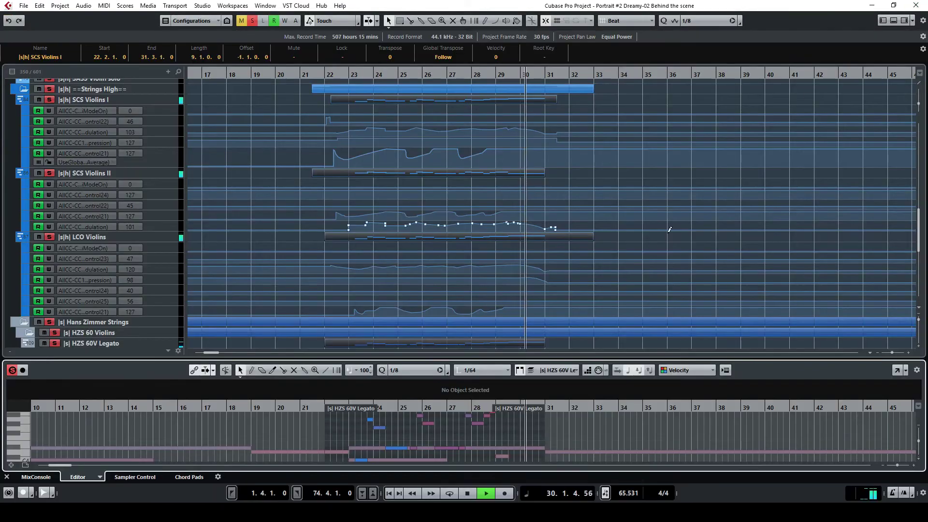
# - Stop playback and hide all automation lanes in the project
pyautogui.click(467, 493)
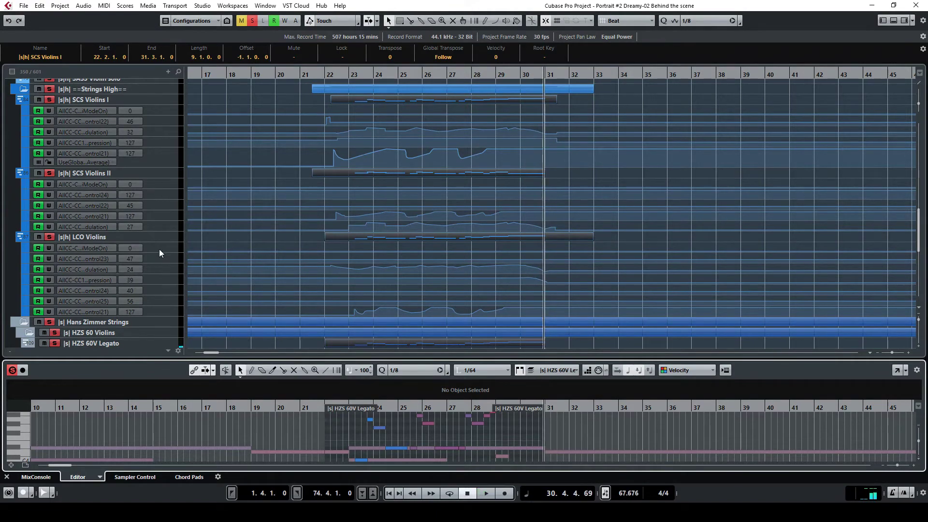
pyautogui.rightClick(161, 236)
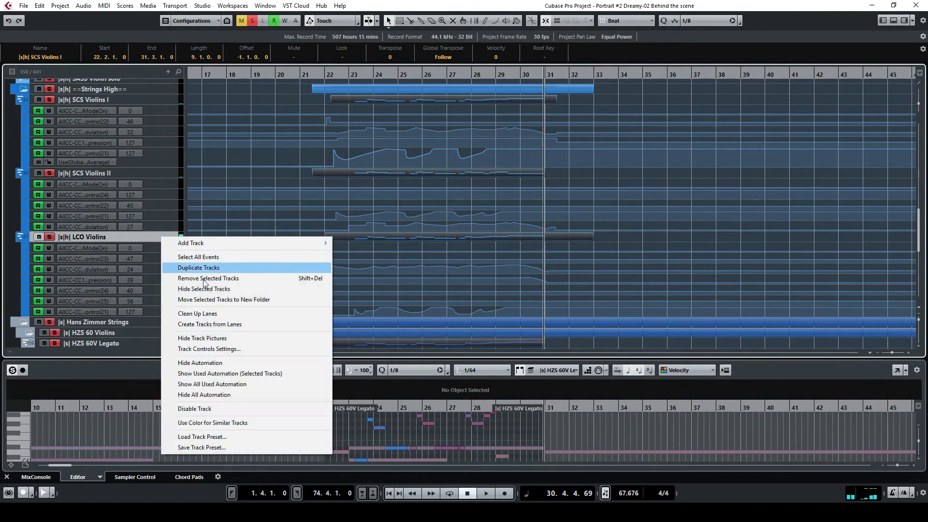
pyautogui.click(215, 394)
# - Clear all solos and play the full arrangement from about bar 30 while looking over the brass, percussion and string tracks
pyautogui.scroll(10, 543, 234)
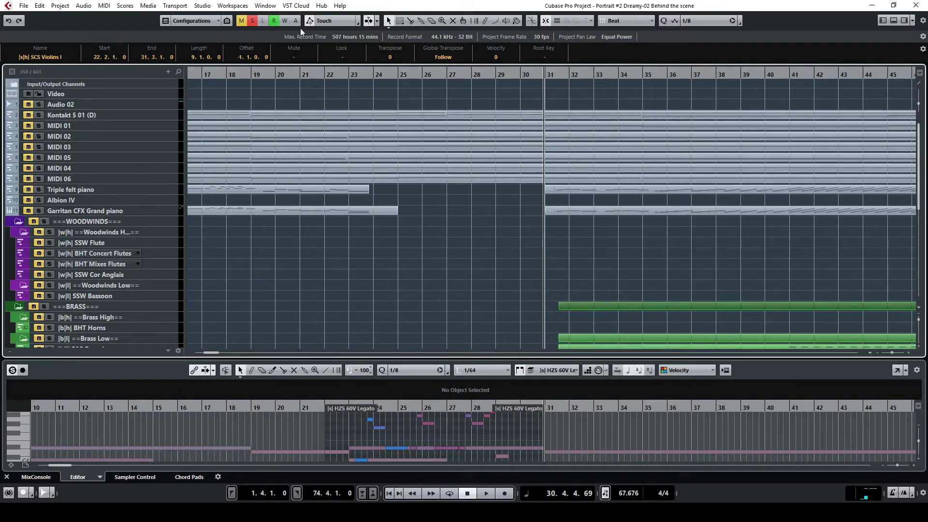
pyautogui.click(253, 21)
pyautogui.click(518, 74)
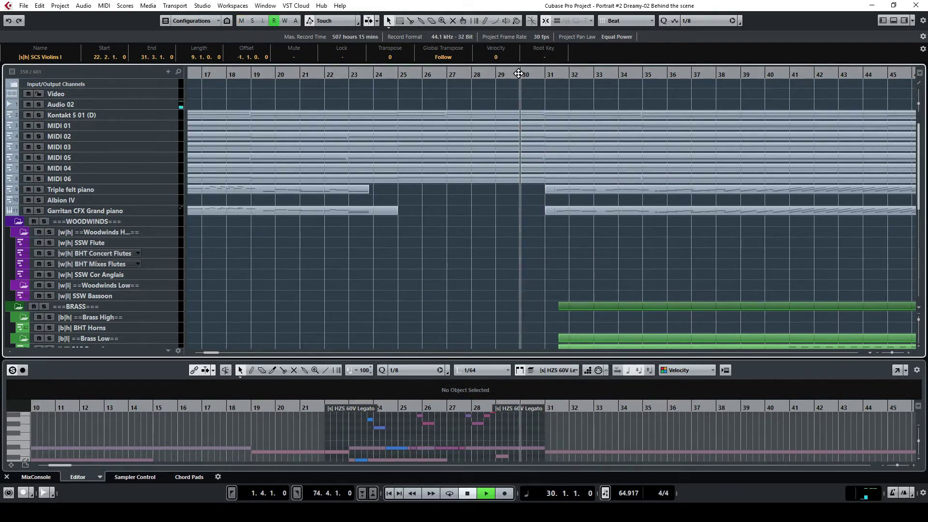
pyautogui.press('space')
pyautogui.scroll(-5, 599, 215)
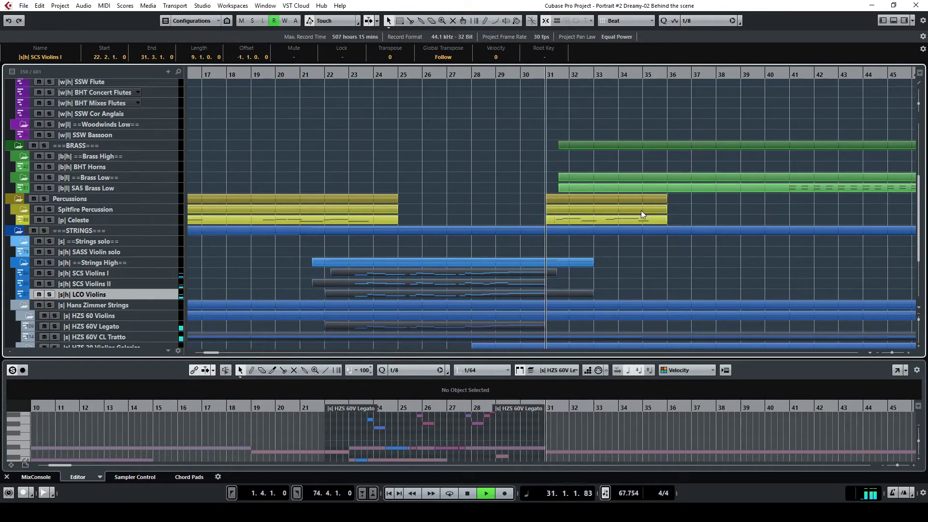
pyautogui.scroll(-5, 640, 211)
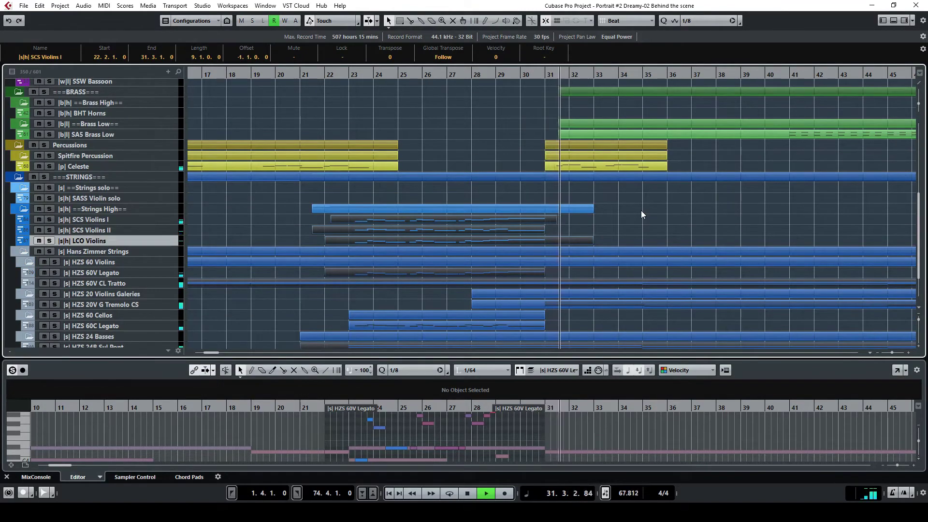
pyautogui.scroll(-5, 641, 210)
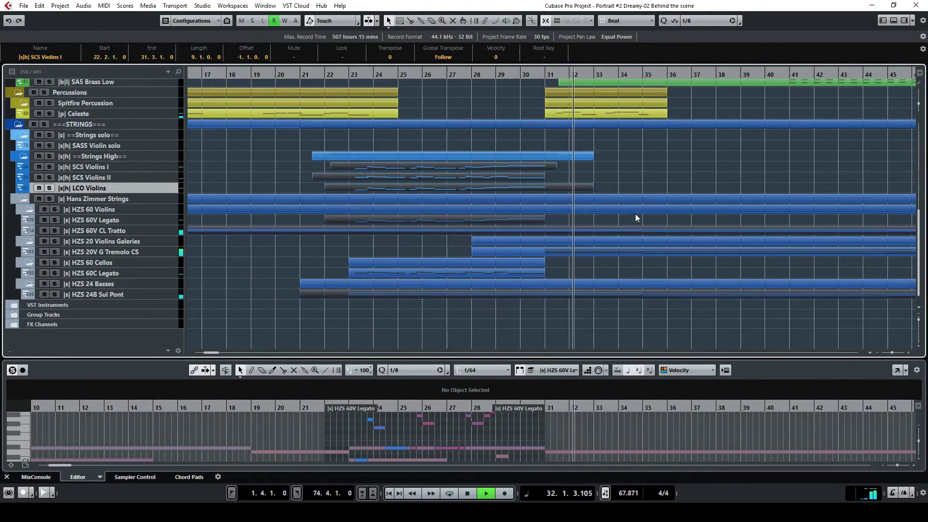
pyautogui.scroll(5, 632, 259)
pyautogui.scroll(5, 632, 259)
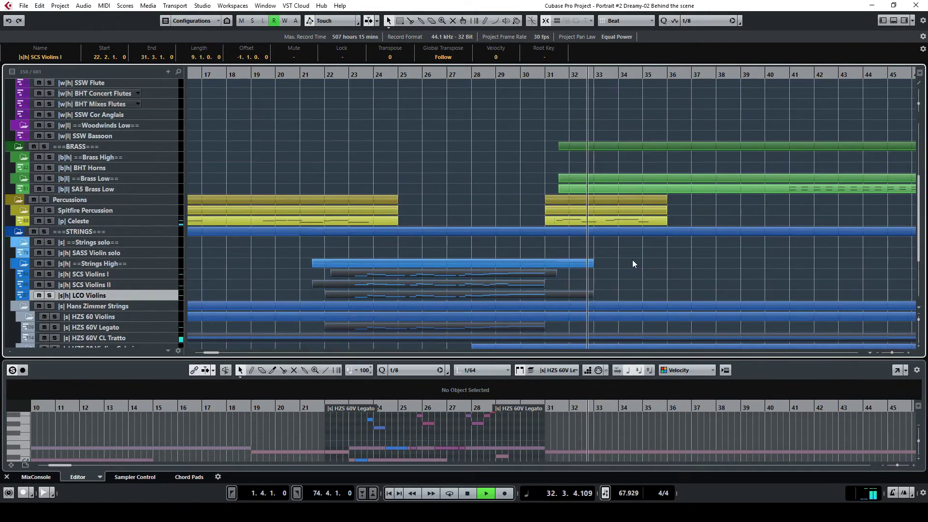
# - Show the Triple felt piano and Garritan CFX Grand piano notes from bar 31 in an enlarged lower editor
pyautogui.moveTo(211, 353); pyautogui.dragTo(215, 353)
pyautogui.scroll(10, 546, 216)
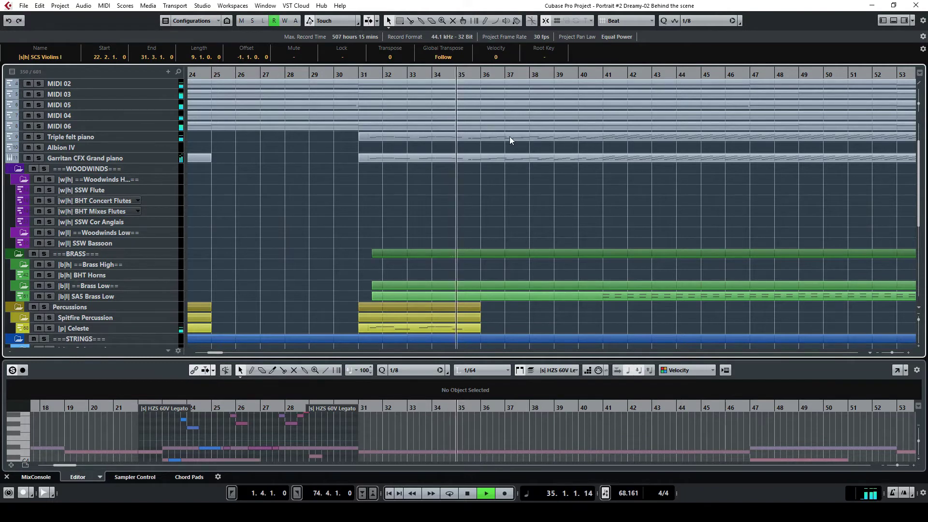
pyautogui.click(509, 157)
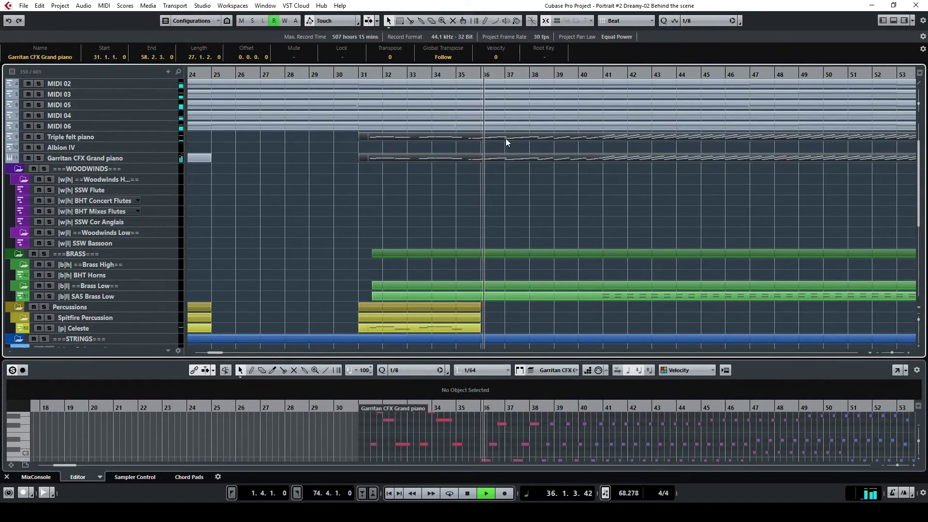
pyautogui.moveTo(606, 358); pyautogui.dragTo(609, 244)
pyautogui.scroll(2, 622, 350)
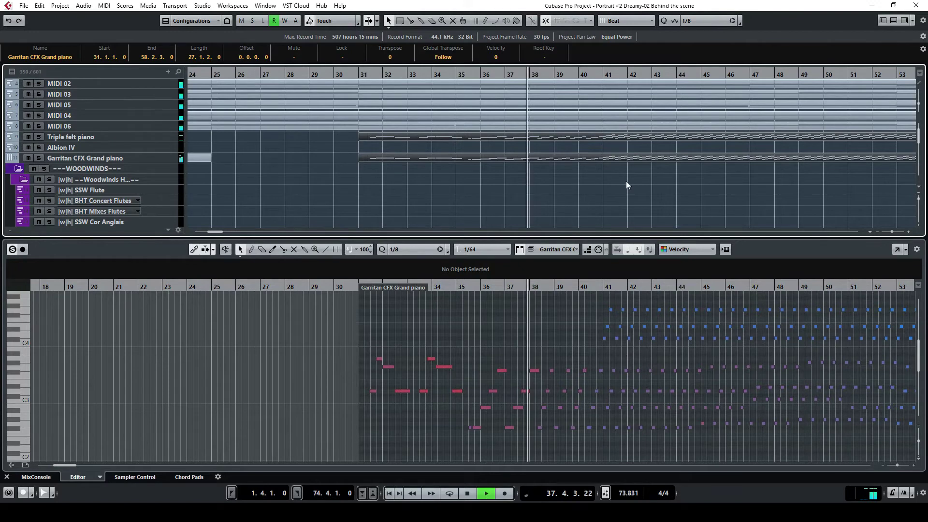
pyautogui.scroll(3, 625, 180)
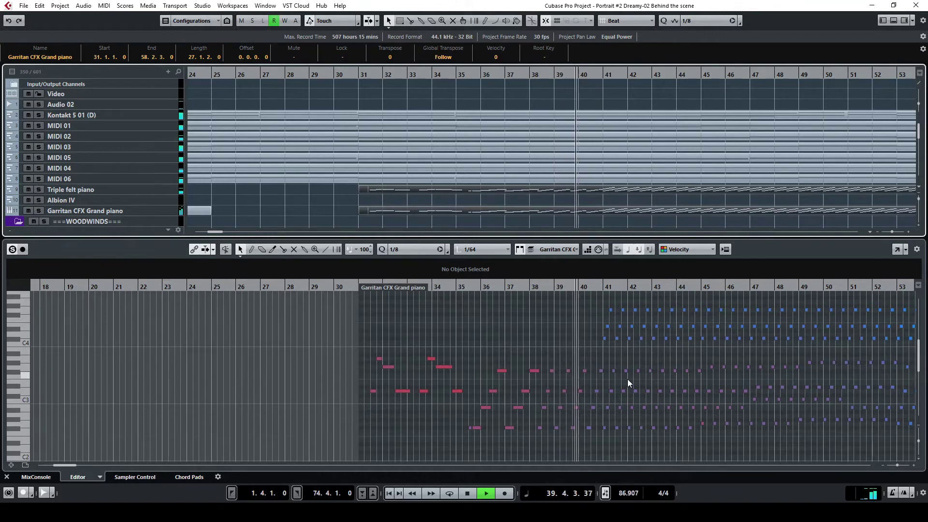
# - Show the SA5 Brass Low notes in the lower editor and call up that track's used automation
pyautogui.scroll(-3, 620, 189)
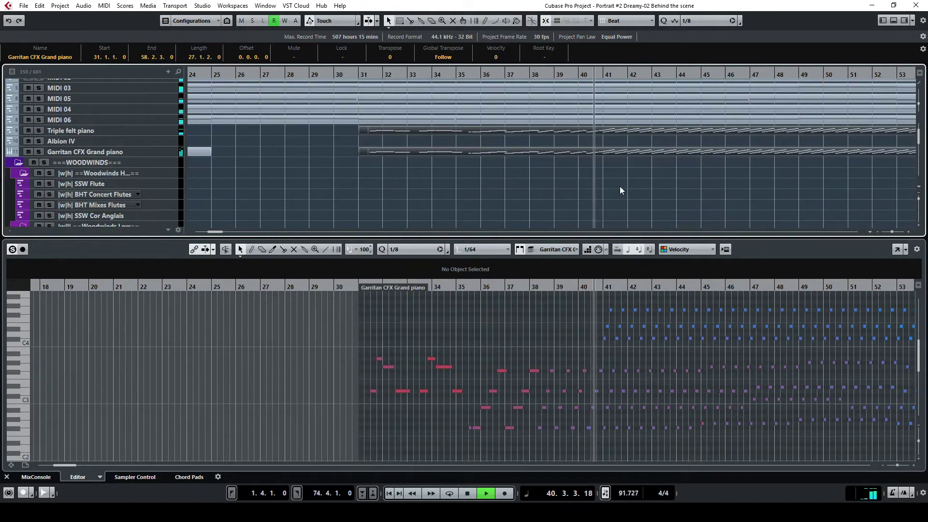
pyautogui.scroll(-2, 620, 189)
pyautogui.scroll(-3, 620, 190)
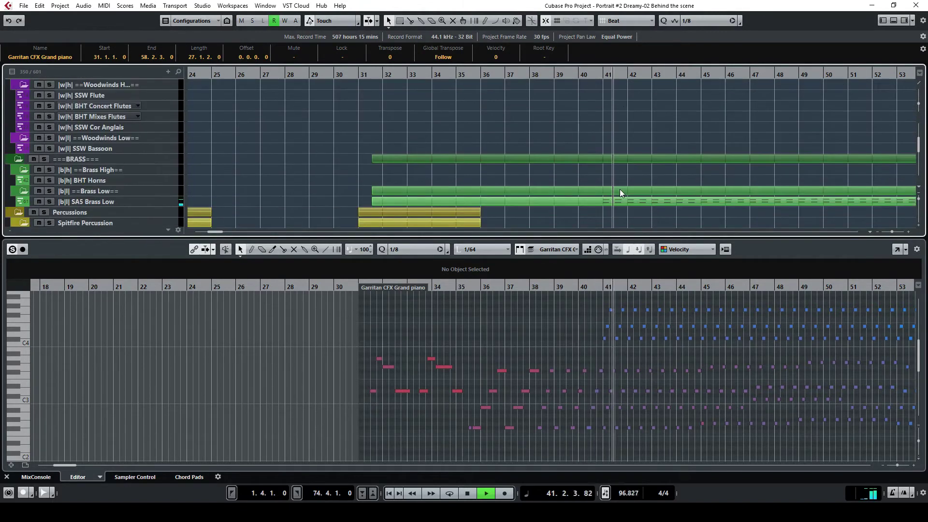
pyautogui.click(620, 202)
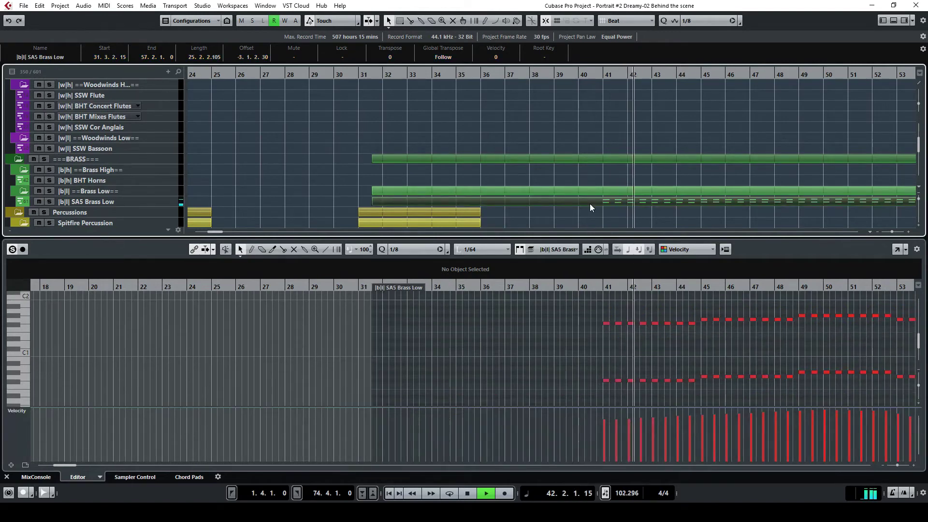
pyautogui.scroll(-1, 245, 183)
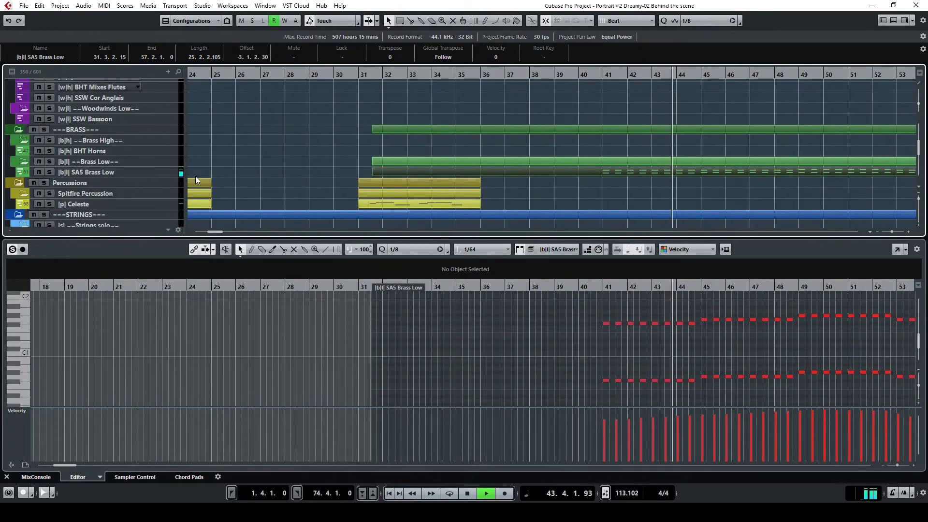
pyautogui.rightClick(161, 174)
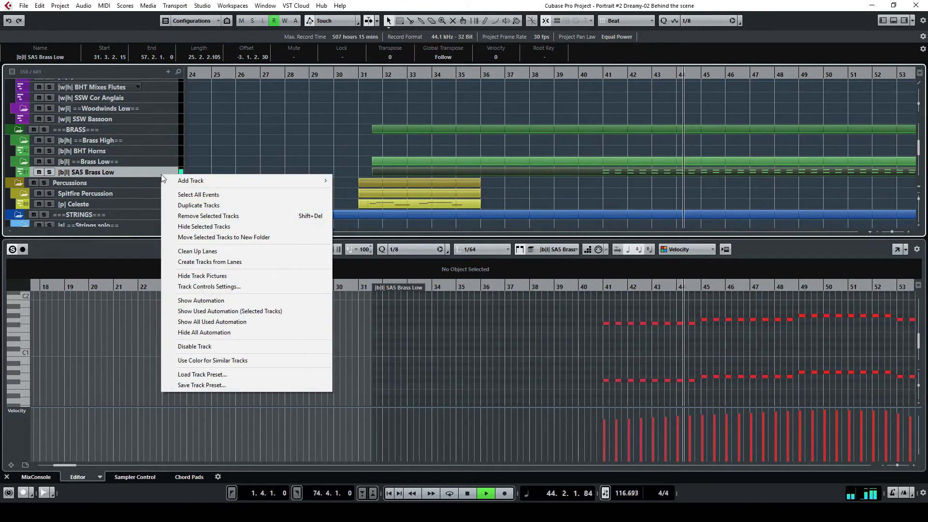
pyautogui.click(230, 310)
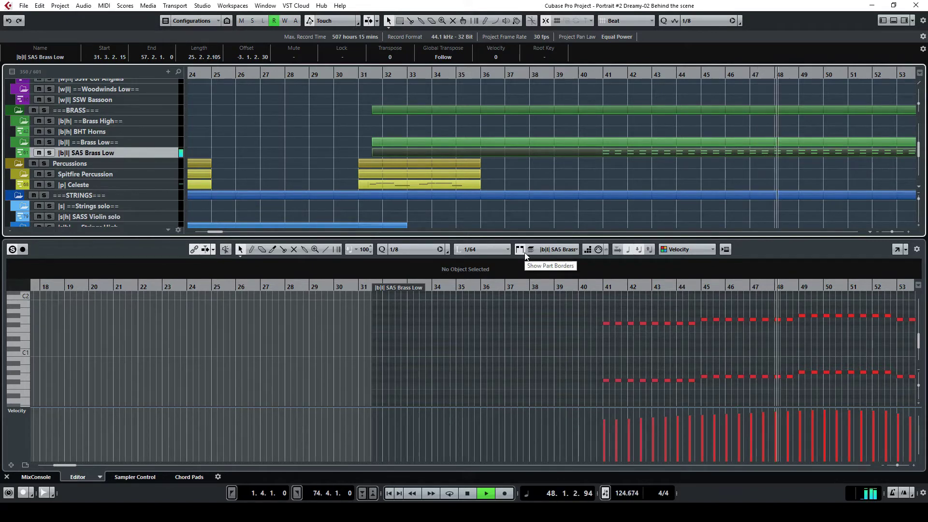
# - Zoom the arrangement out to about bars 1 to 65 with a taller track area, and stop playback near bar 58
pyautogui.click(821, 170)
pyautogui.scroll(-1, 825, 170)
pyautogui.scroll(1, 824, 170)
pyautogui.scroll(-3, 813, 172)
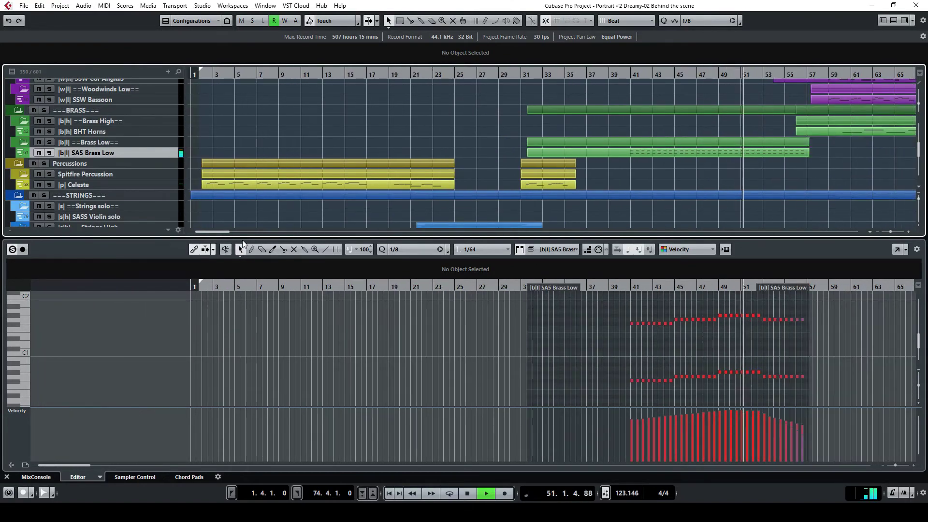
pyautogui.moveTo(263, 236); pyautogui.dragTo(239, 294)
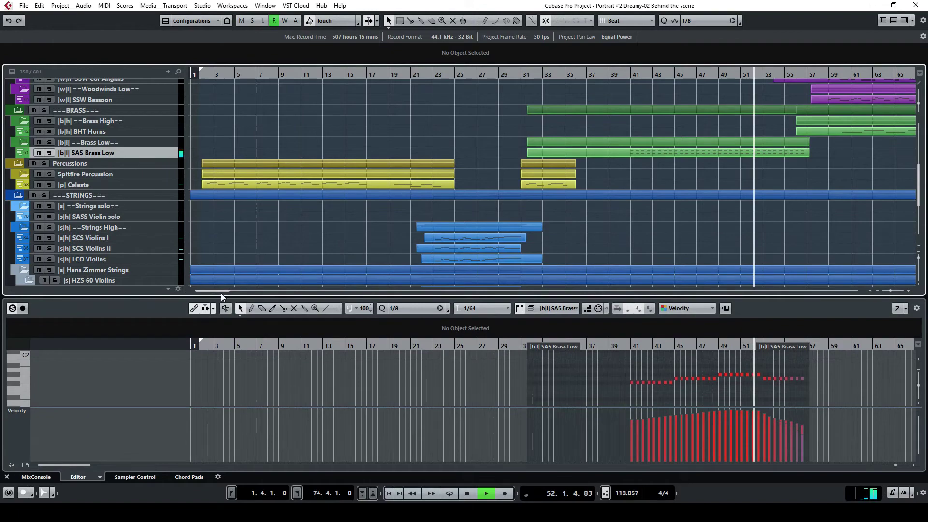
pyautogui.scroll(4, 732, 235)
pyautogui.scroll(2, 732, 235)
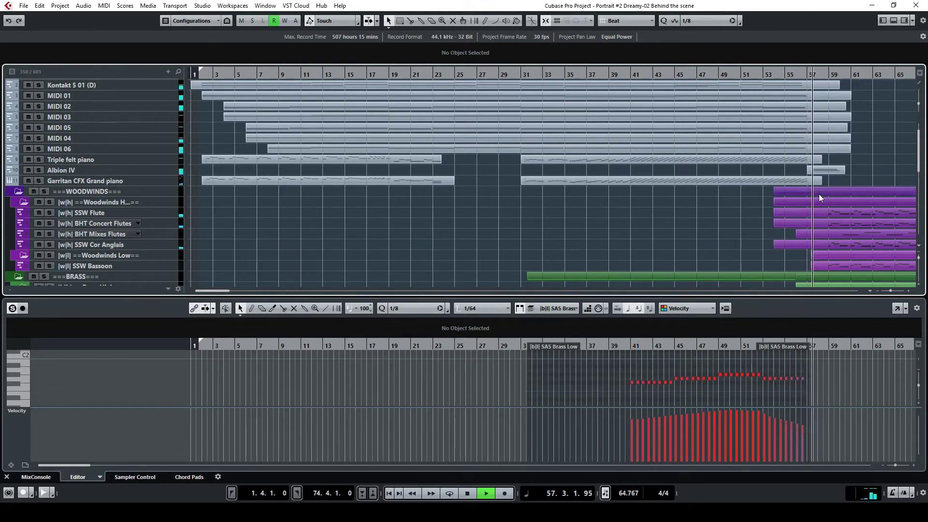
pyautogui.click(472, 497)
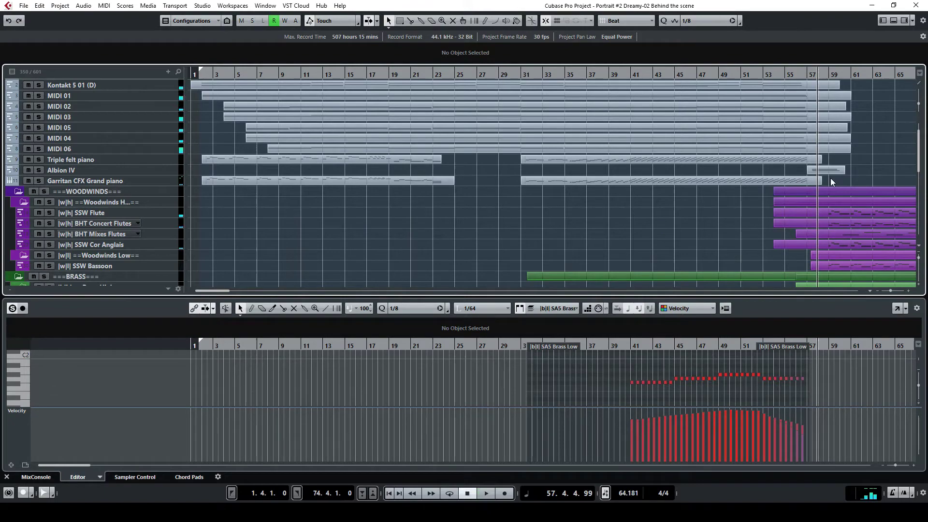
# - Examine the HZS 20V G Tremolo CS notes in the lower editor
pyautogui.scroll(1, 829, 178)
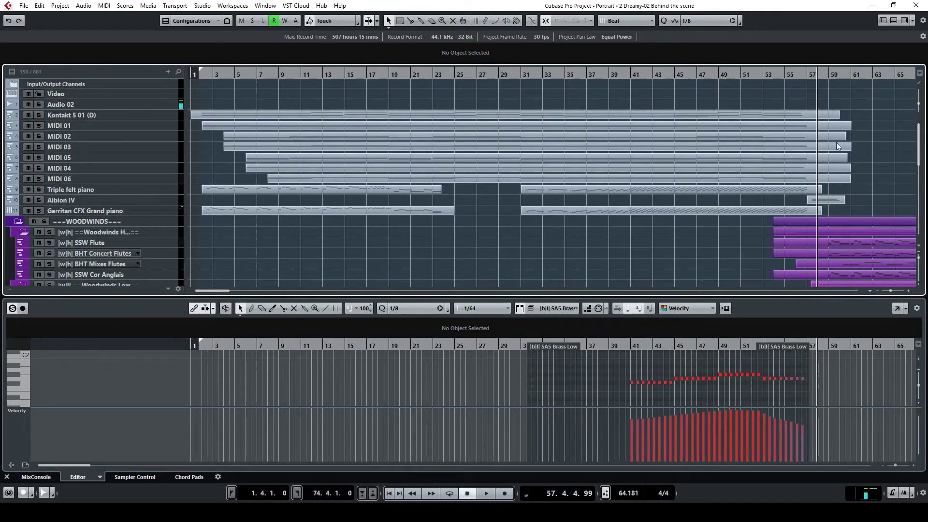
pyautogui.scroll(-5, 814, 171)
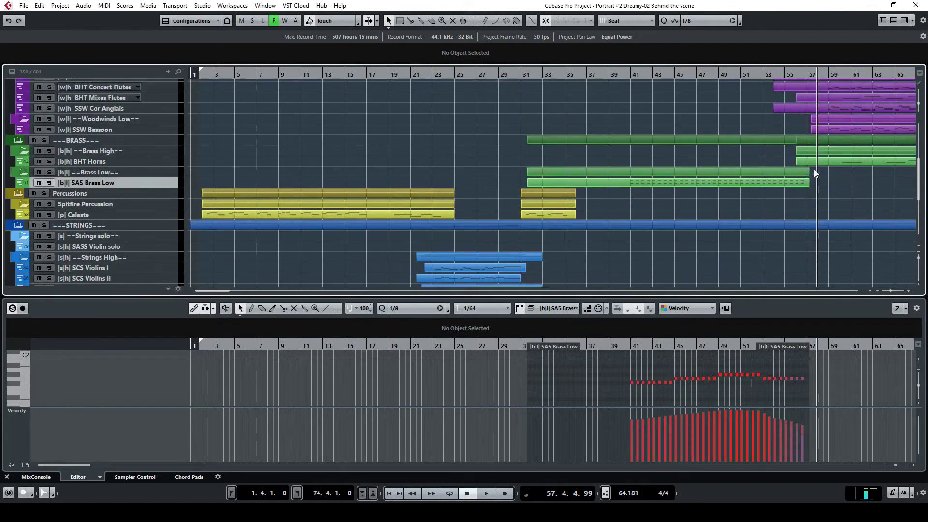
pyautogui.scroll(-4, 813, 171)
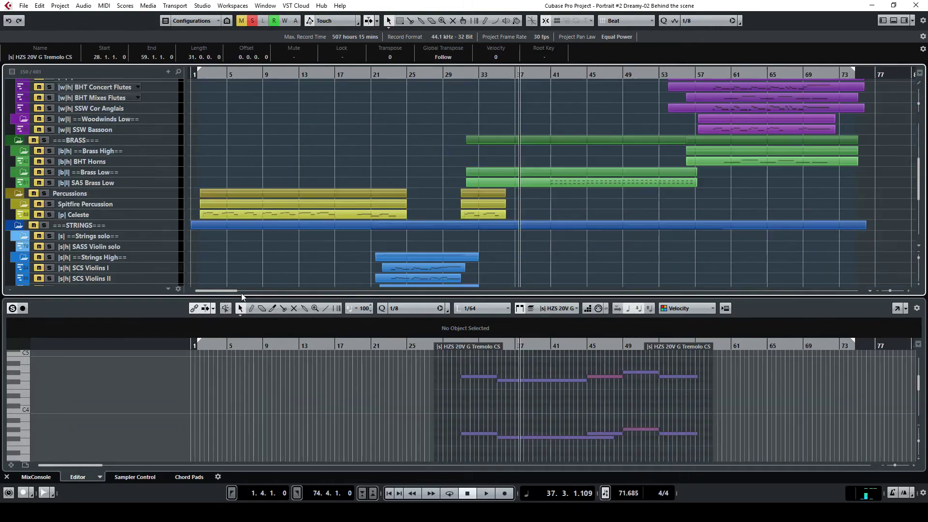
# - Play from about bar 58 with all solos cleared and show the SSW Flute part's notes in the lower editor
pyautogui.moveTo(232, 292); pyautogui.dragTo(241, 294)
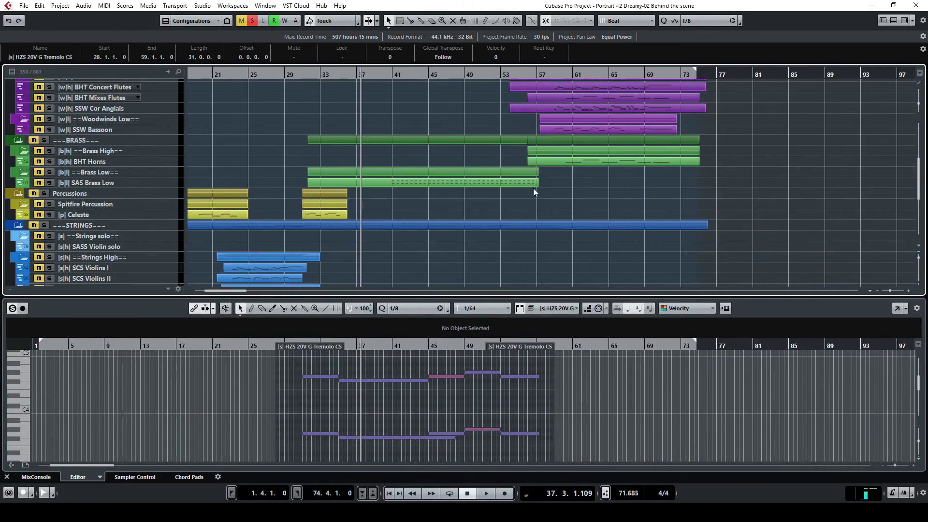
pyautogui.scroll(5, 532, 188)
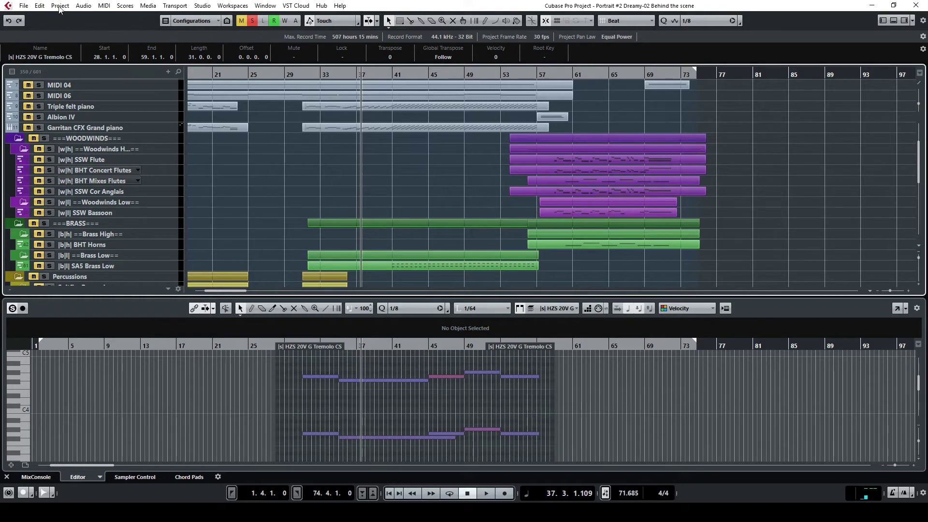
pyautogui.scroll(3, 596, 143)
pyautogui.scroll(-5, 597, 144)
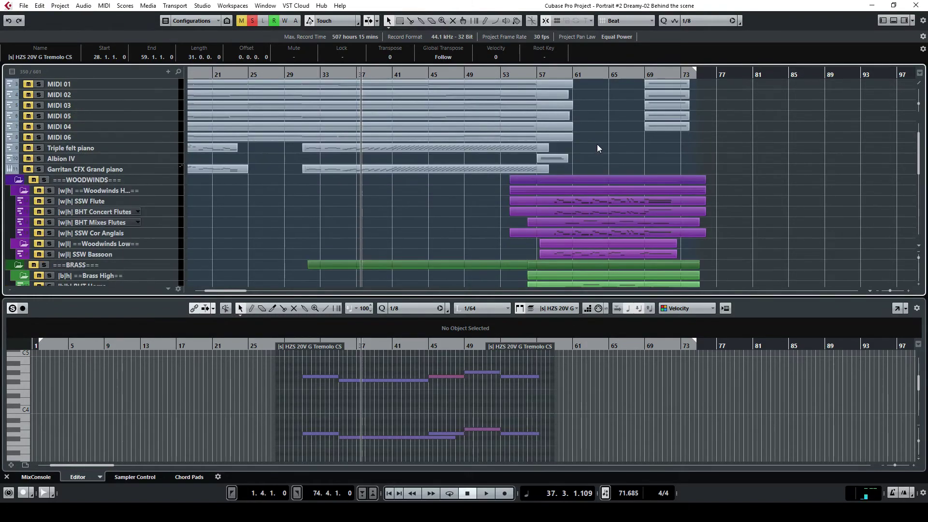
pyautogui.click(545, 76)
pyautogui.press('space')
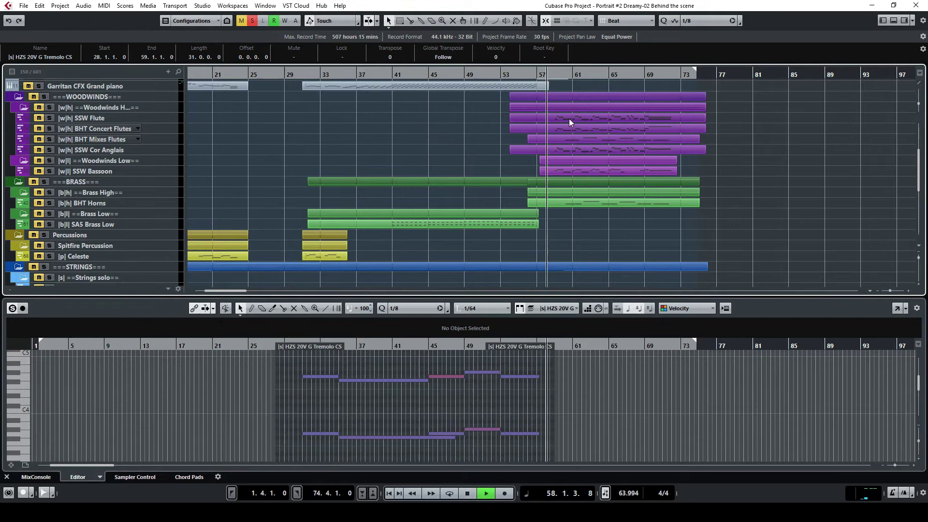
pyautogui.click(249, 21)
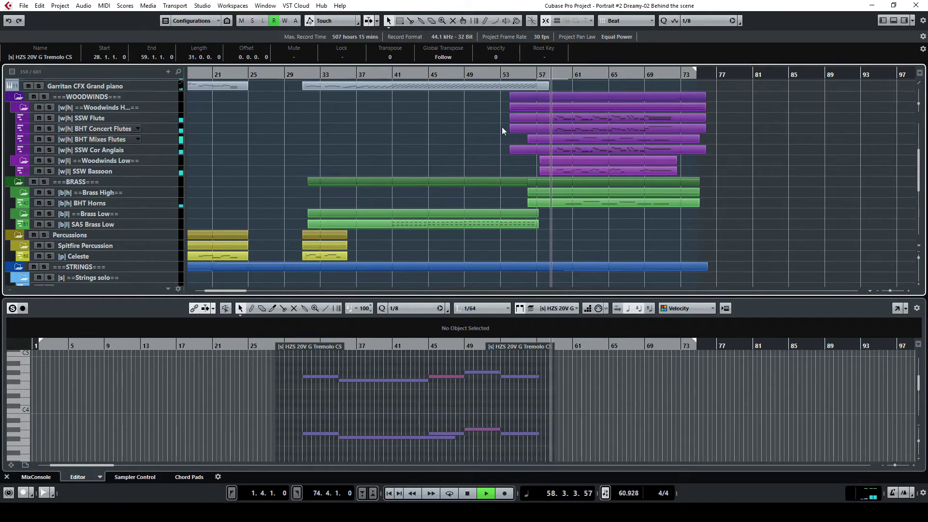
pyautogui.click(564, 118)
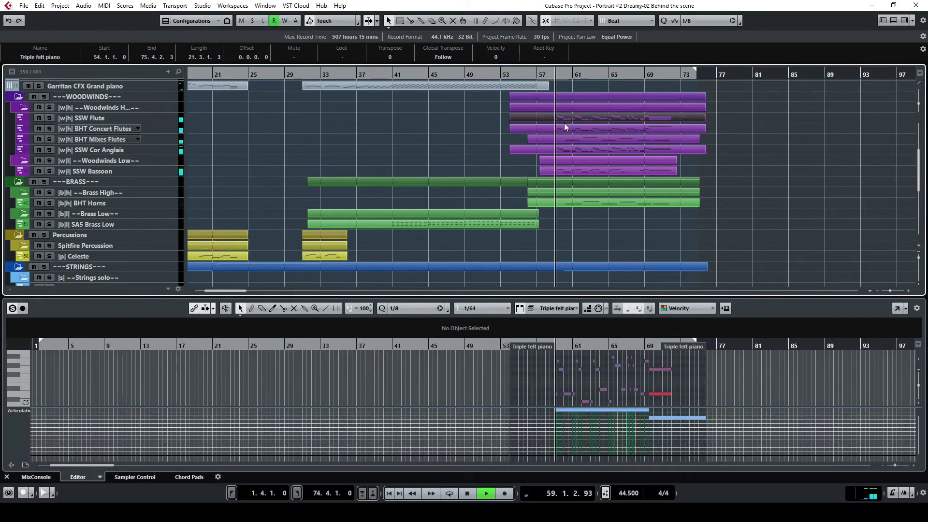
# - Solo the SSW Flute track, play from about bar 59 and show the track's used automation
pyautogui.press('space')
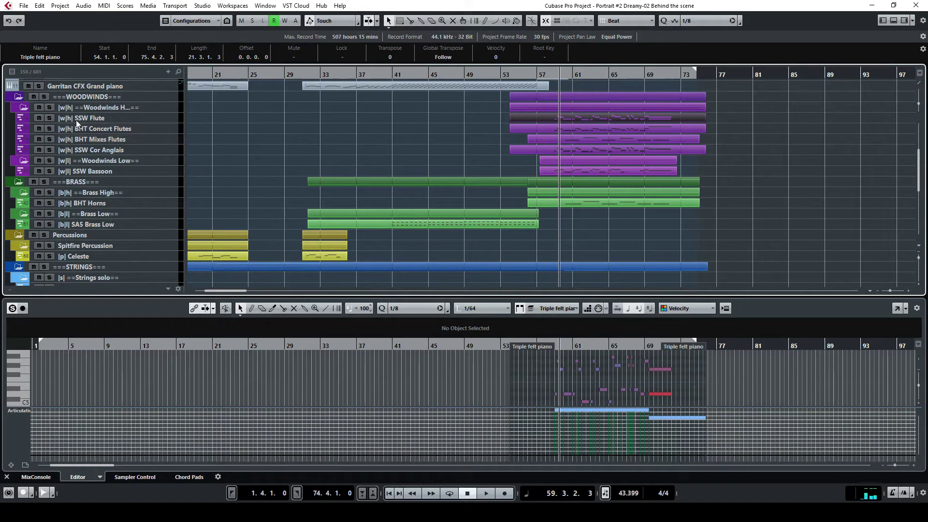
pyautogui.click(49, 118)
pyautogui.doubleClick(552, 75)
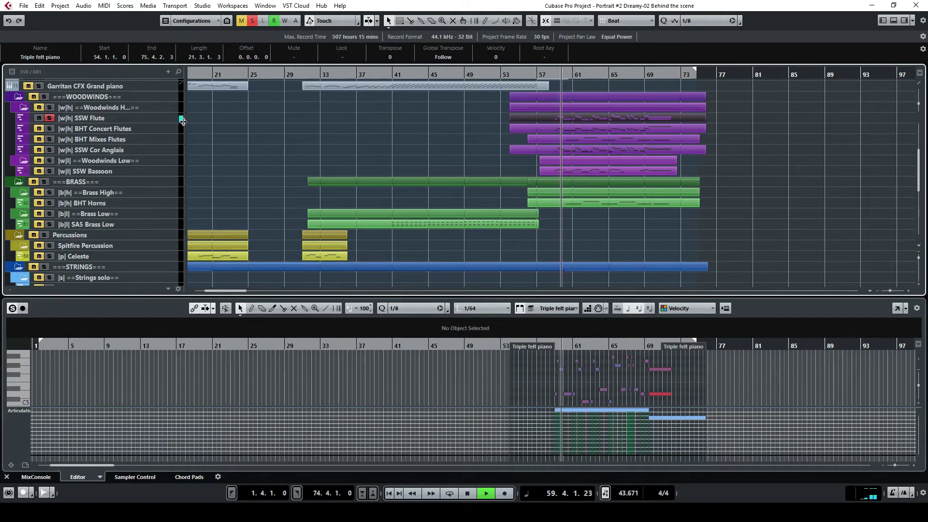
pyautogui.rightClick(166, 120)
pyautogui.click(235, 257)
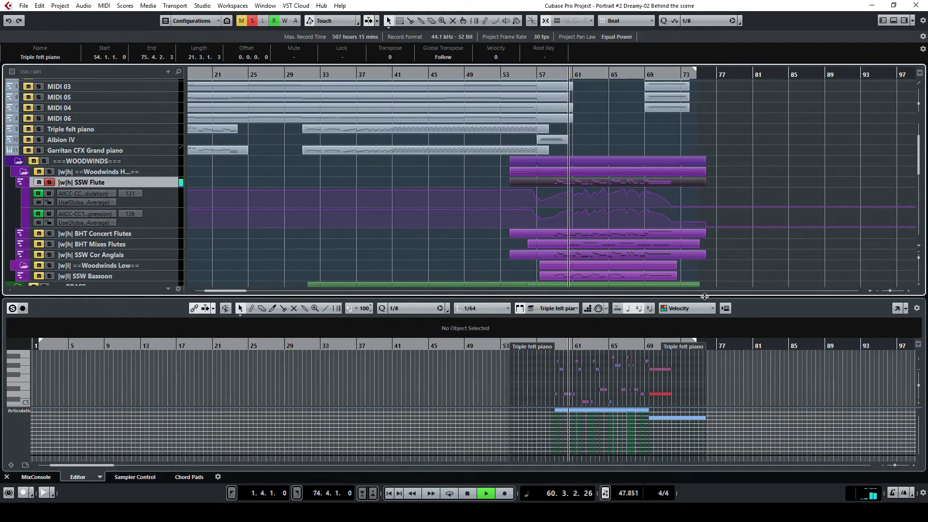
# - Enlarge the lower editor and its articulation lanes, review the SSW Flute's articulations and automation curves, and stop playback
pyautogui.moveTo(701, 296); pyautogui.dragTo(726, 151)
pyautogui.moveTo(696, 408); pyautogui.dragTo(699, 288)
pyautogui.scroll(1, 698, 244)
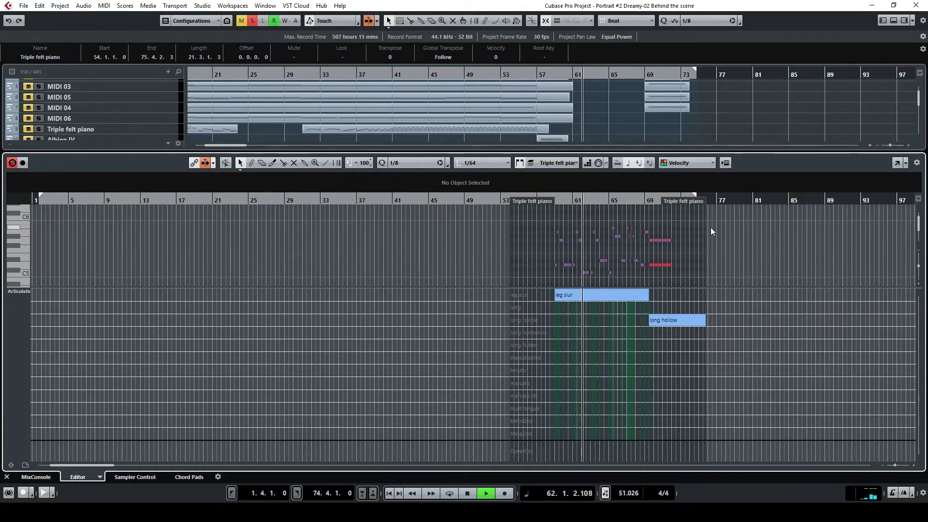
pyautogui.moveTo(729, 155); pyautogui.dragTo(686, 214)
pyautogui.scroll(-4, 671, 147)
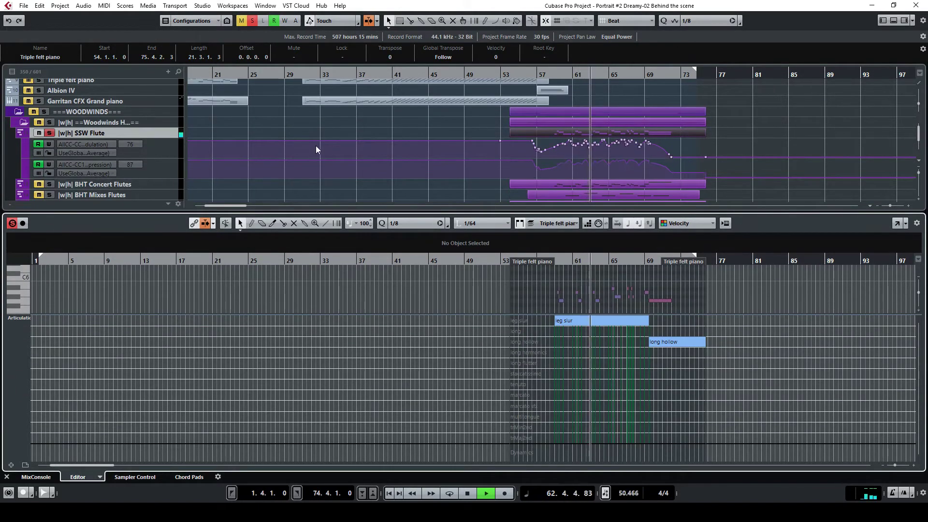
pyautogui.scroll(-1, 386, 148)
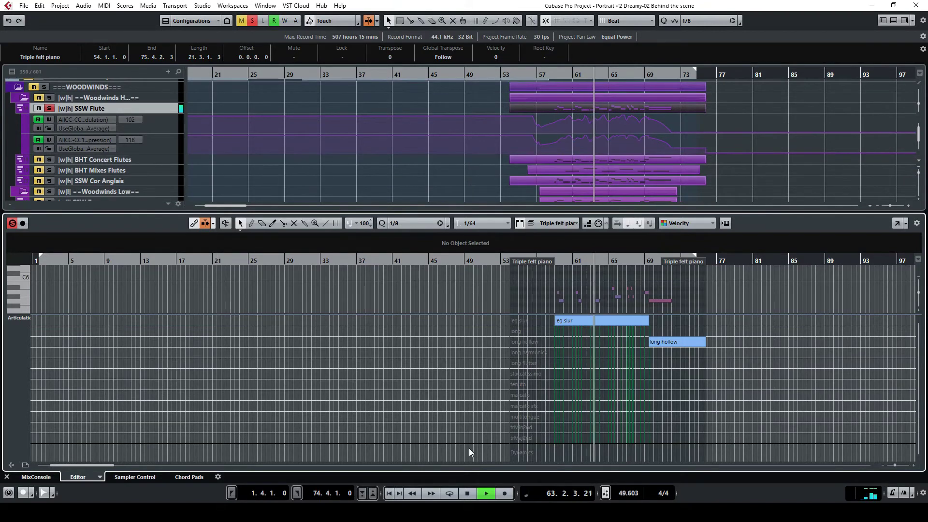
pyautogui.press('space')
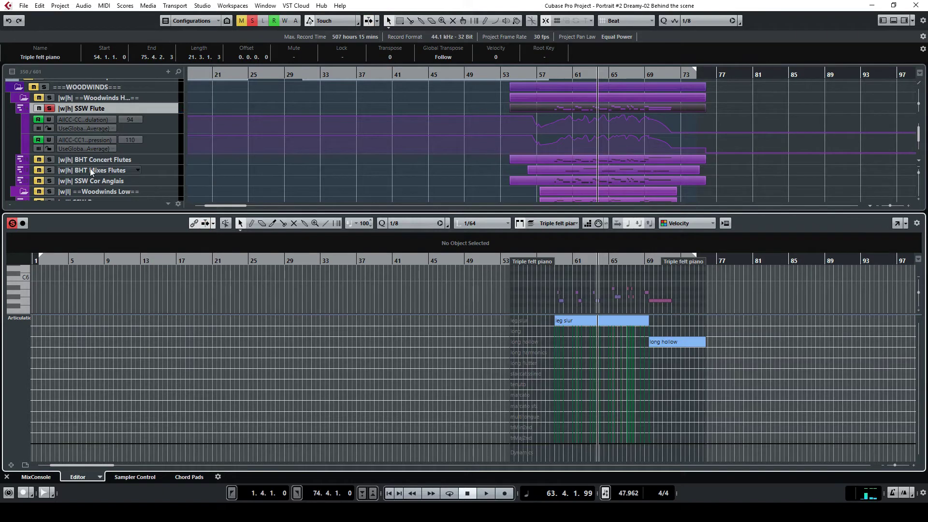
# - Solo BHT Concert Flutes, first together with SSW Flute and then alone, playing each from about bar 59
pyautogui.click(49, 160)
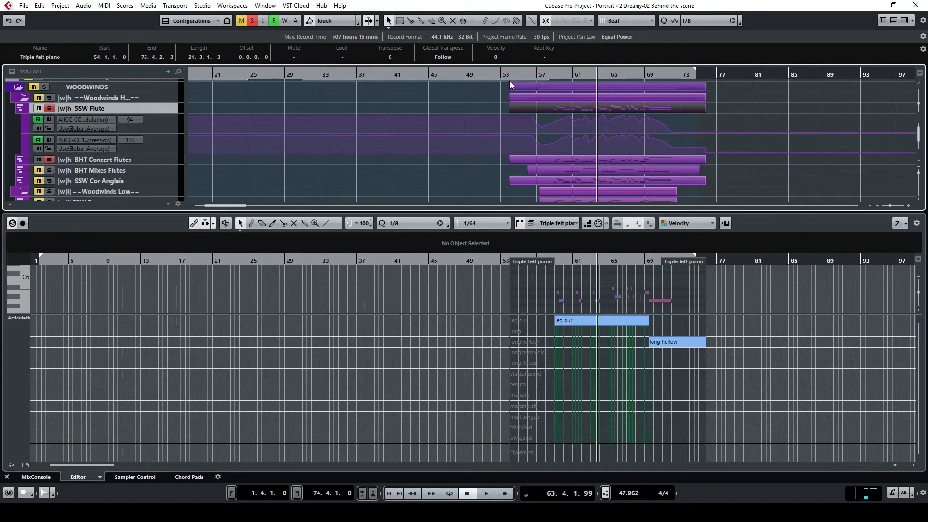
pyautogui.doubleClick(549, 74)
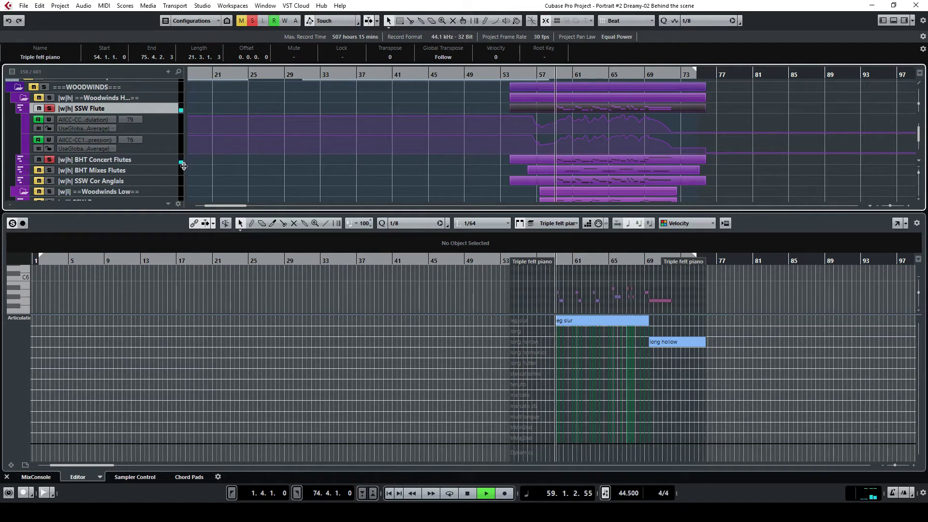
pyautogui.click(252, 21)
pyautogui.click(49, 159)
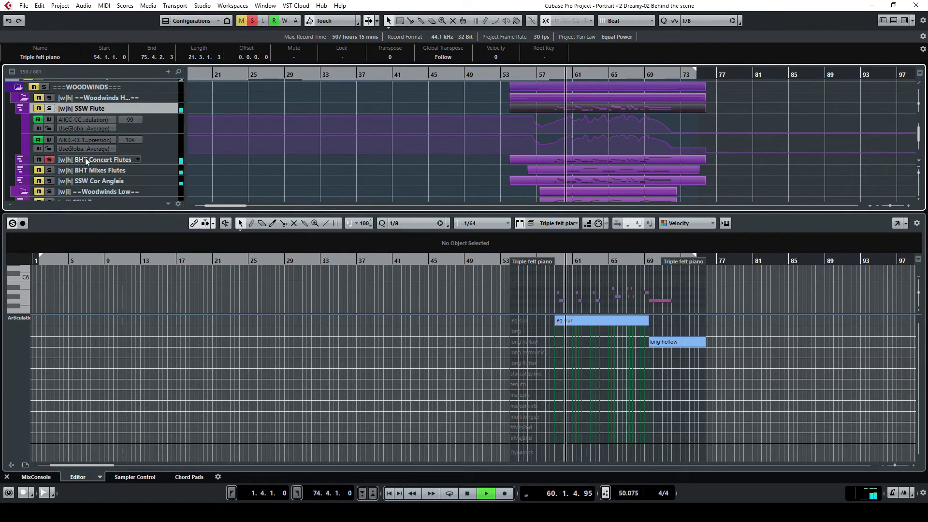
pyautogui.click(476, 493)
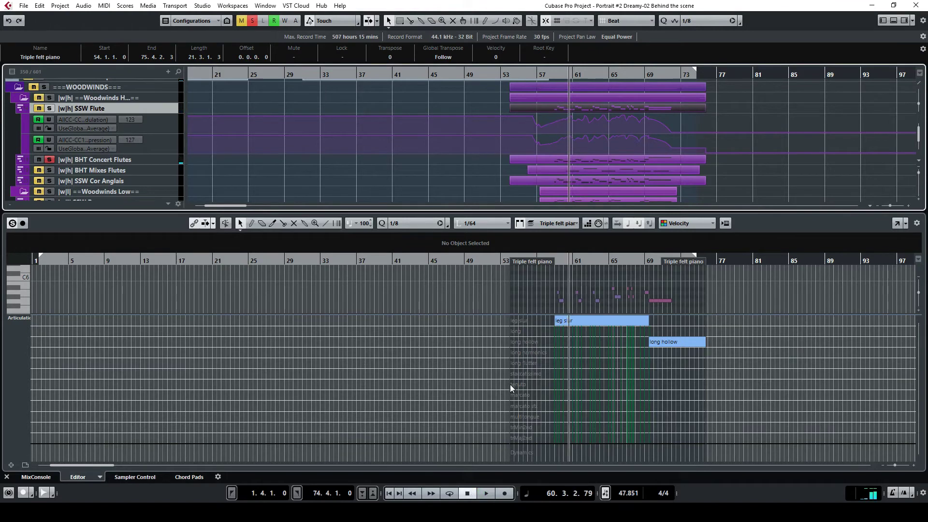
pyautogui.click(550, 77)
pyautogui.press('space')
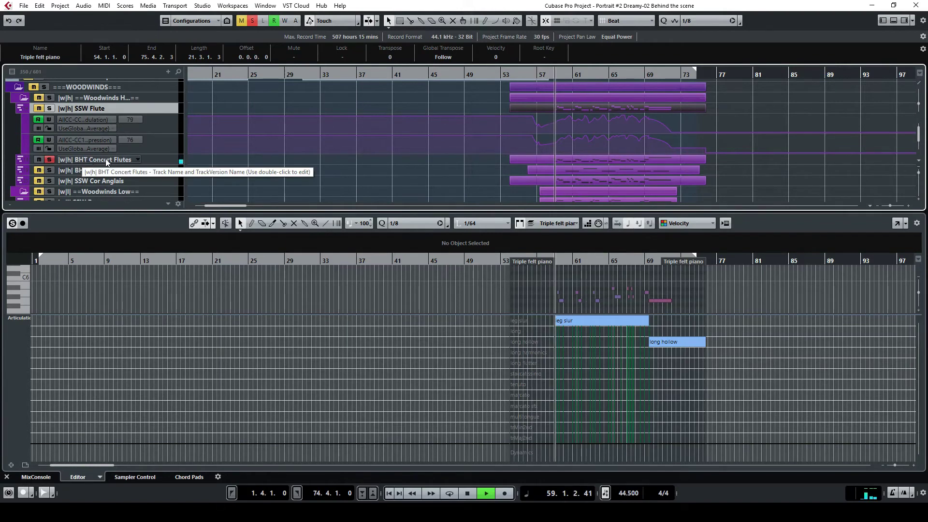
# - Show the BHT Concert Flutes track's used automation and its notes in the lower editor
pyautogui.rightClick(169, 161)
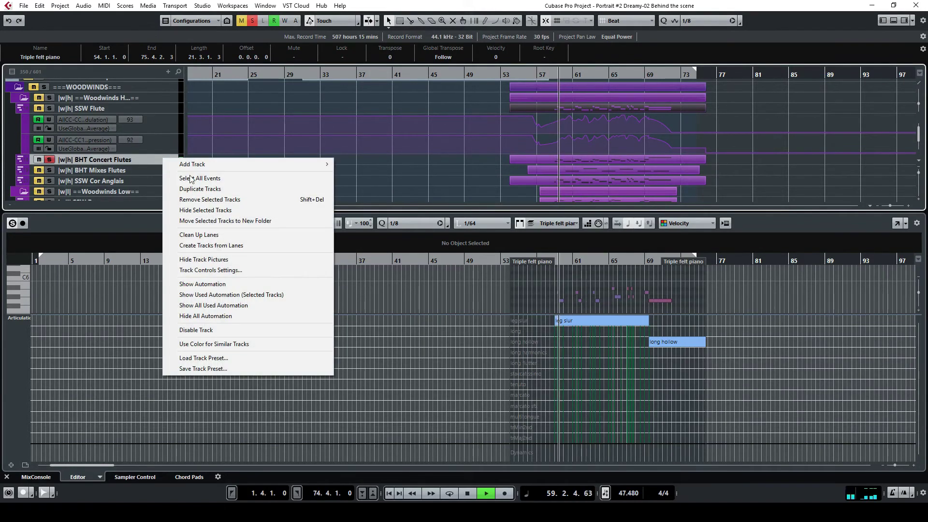
pyautogui.click(207, 294)
pyautogui.click(643, 139)
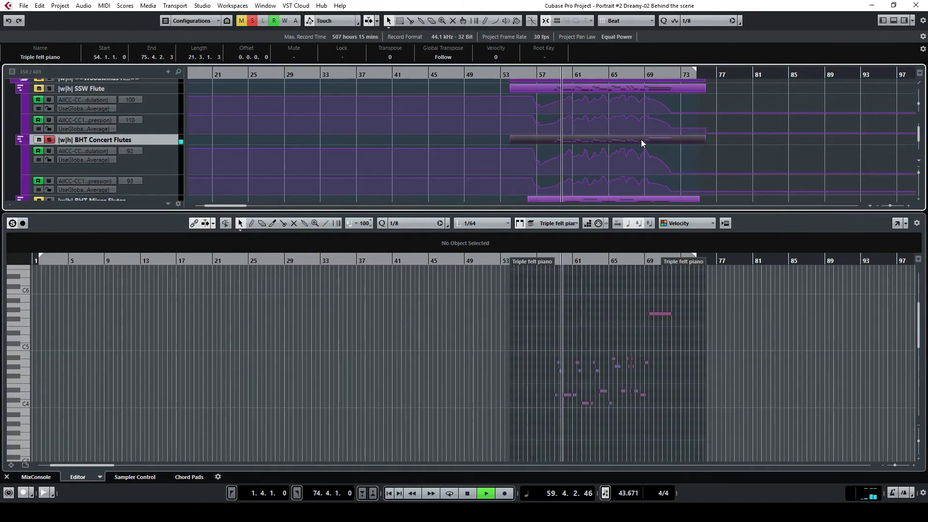
# - Display an enlarged Articulations/Dynamics lane for BHT Concert Flutes, review it with the track's automation, and stop playback
pyautogui.click(11, 464)
pyautogui.click(16, 415)
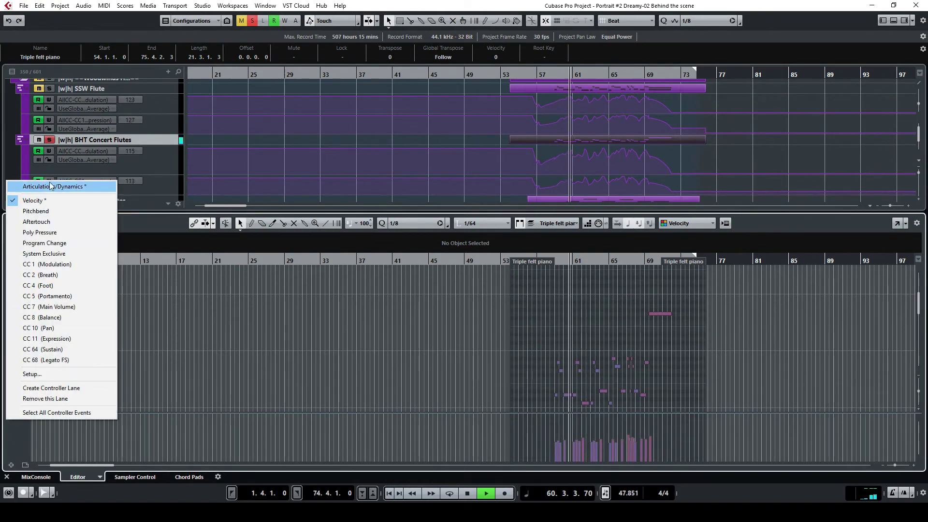
pyautogui.click(51, 187)
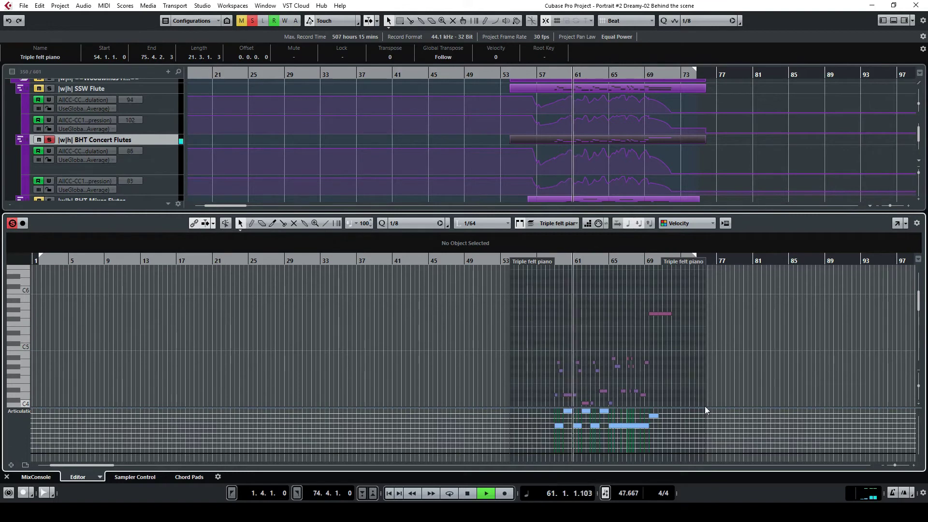
pyautogui.moveTo(704, 408); pyautogui.dragTo(704, 300)
pyautogui.scroll(-4, 704, 300)
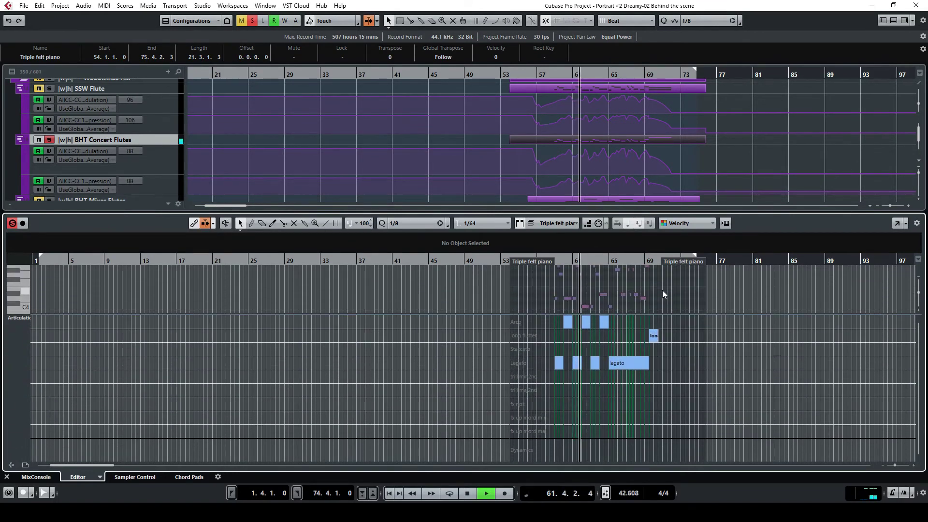
pyautogui.scroll(-2, 727, 140)
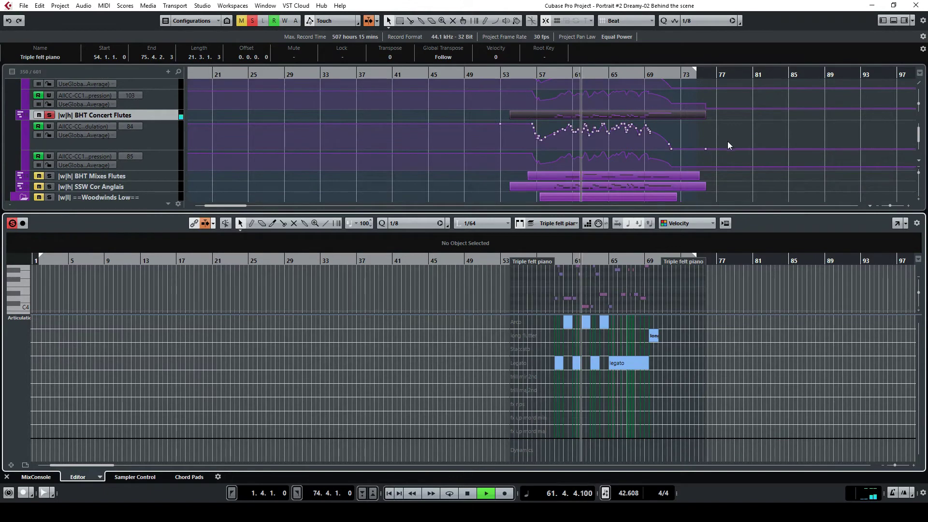
pyautogui.click(468, 493)
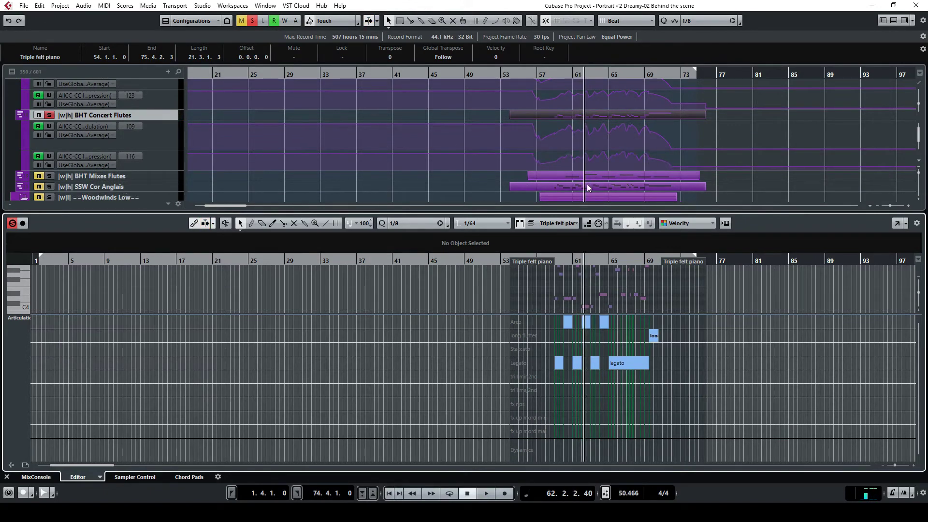
# - Solo the SSW Cor Anglais track and play it from about bar 58
pyautogui.click(49, 187)
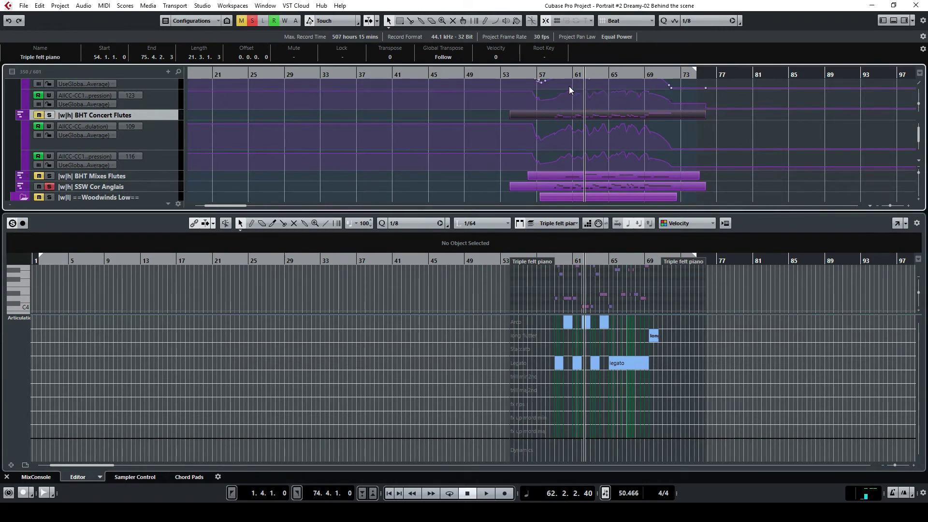
pyautogui.doubleClick(556, 76)
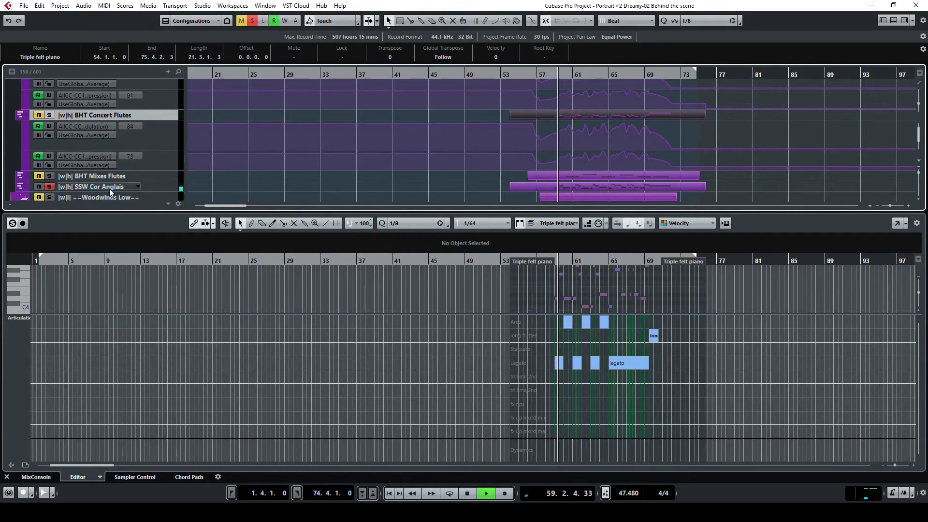
pyautogui.click(49, 187)
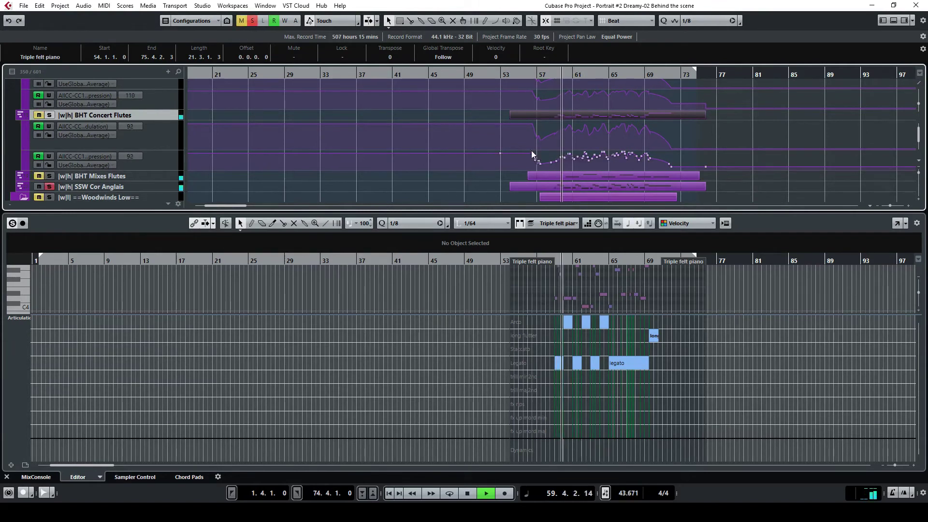
pyautogui.click(548, 74)
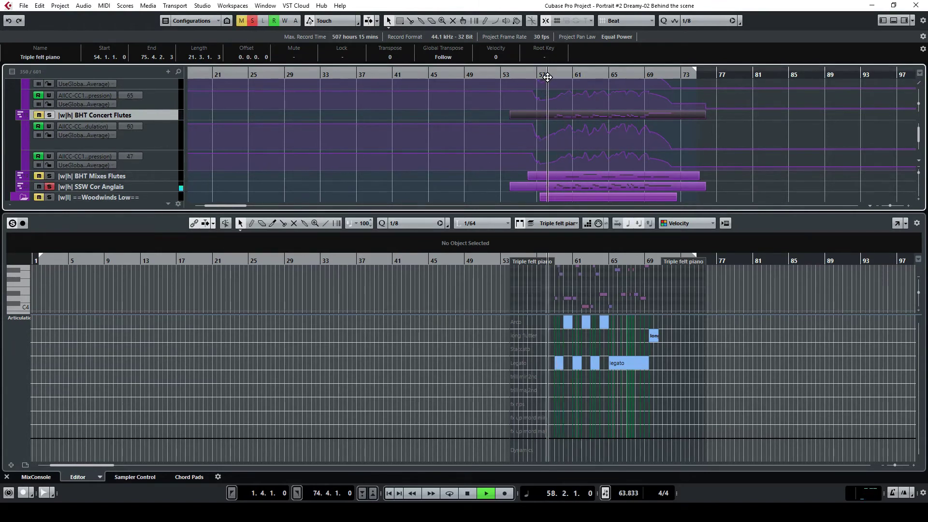
# - Show the SSW Cor Anglais notes in the lower editor and the track's used automation, then stop playback
pyautogui.click(566, 187)
pyautogui.scroll(-3, 583, 147)
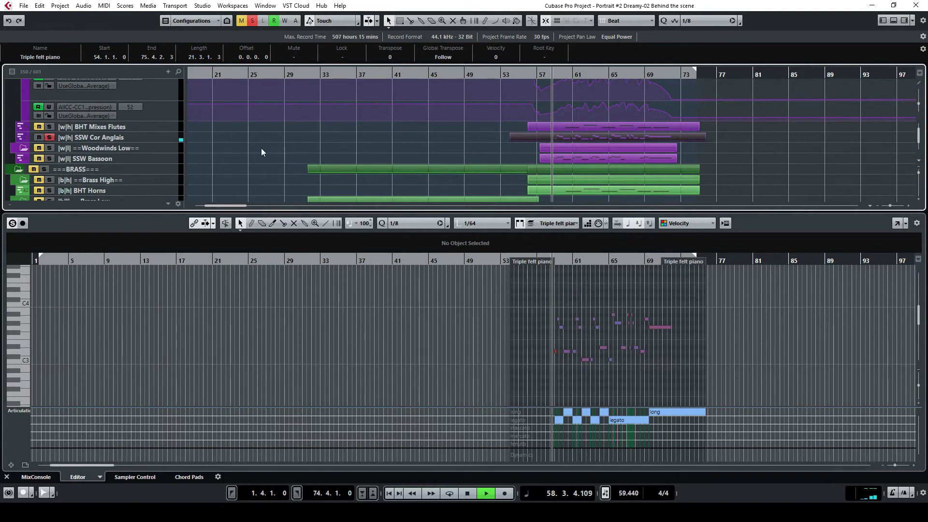
pyautogui.rightClick(167, 137)
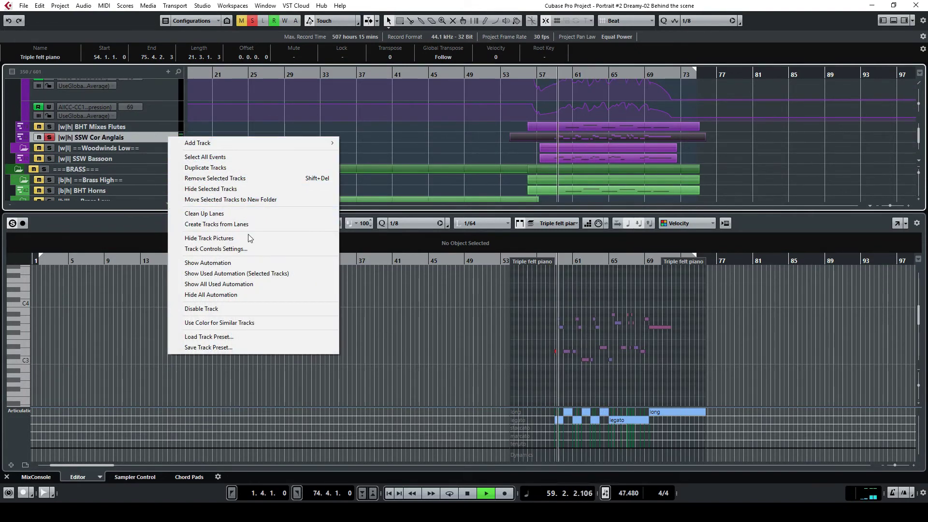
pyautogui.click(222, 273)
pyautogui.moveTo(633, 158)
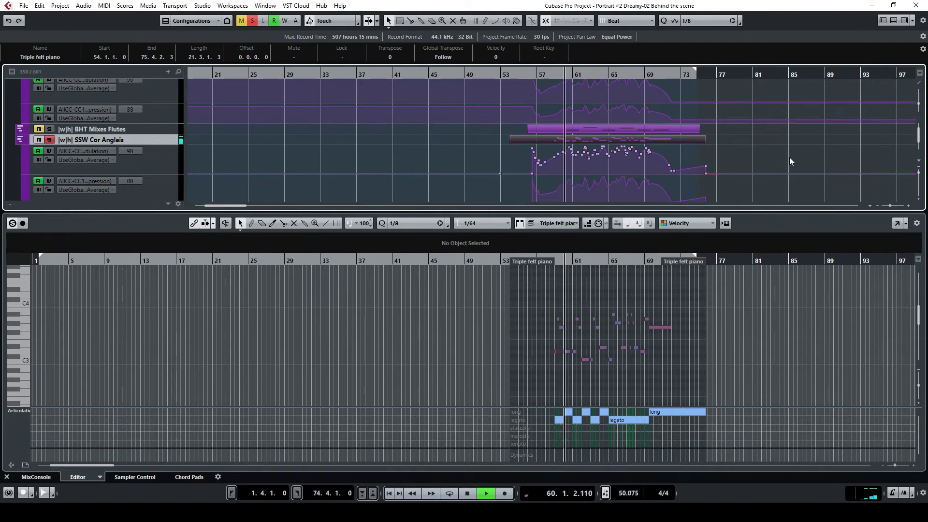
pyautogui.click(467, 494)
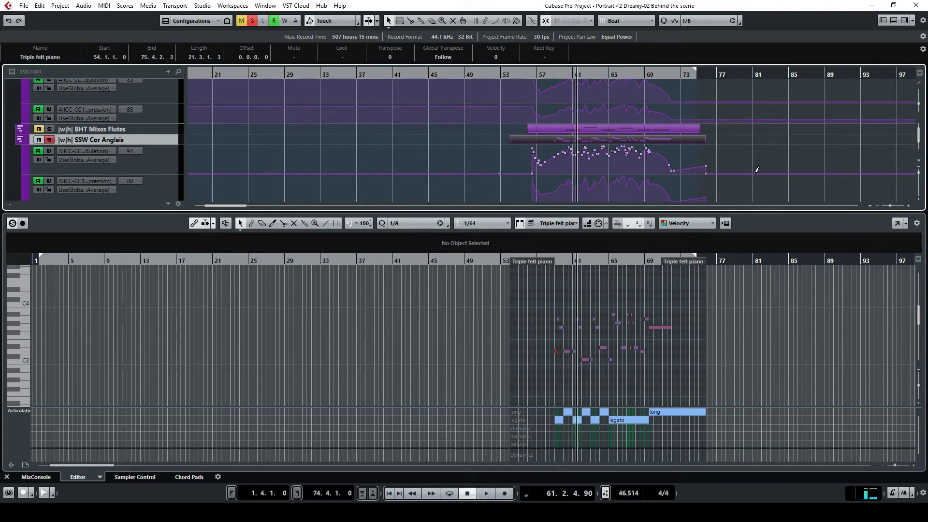
# - Select the SSW Flute, BHT Concert Flutes, SSW Cor Anglais and SSW Bassoon parts together and play from about bar 58 without solos
pyautogui.scroll(5, 718, 169)
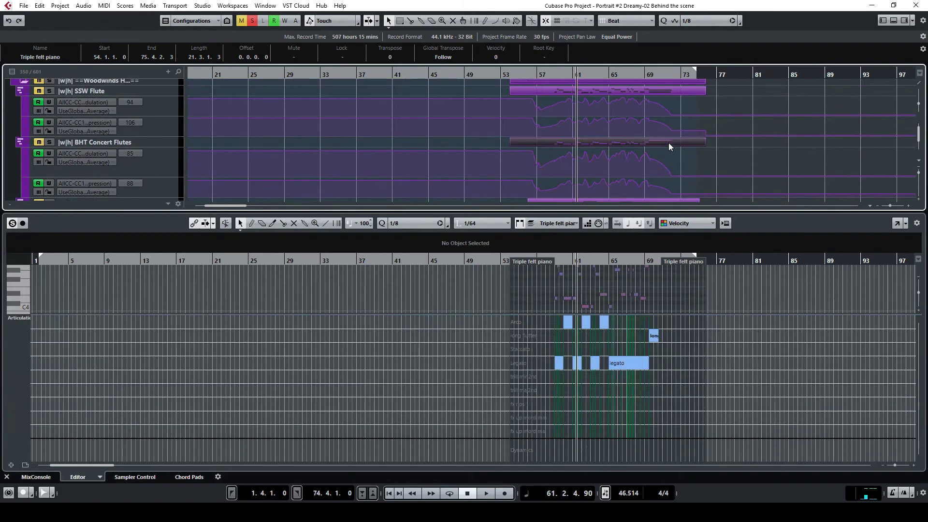
pyautogui.scroll(-2, 691, 156)
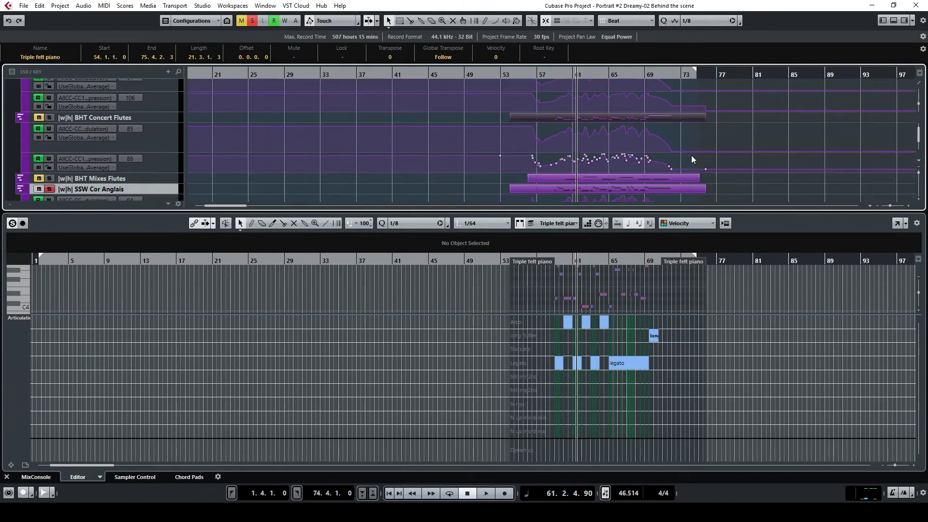
pyautogui.press('space')
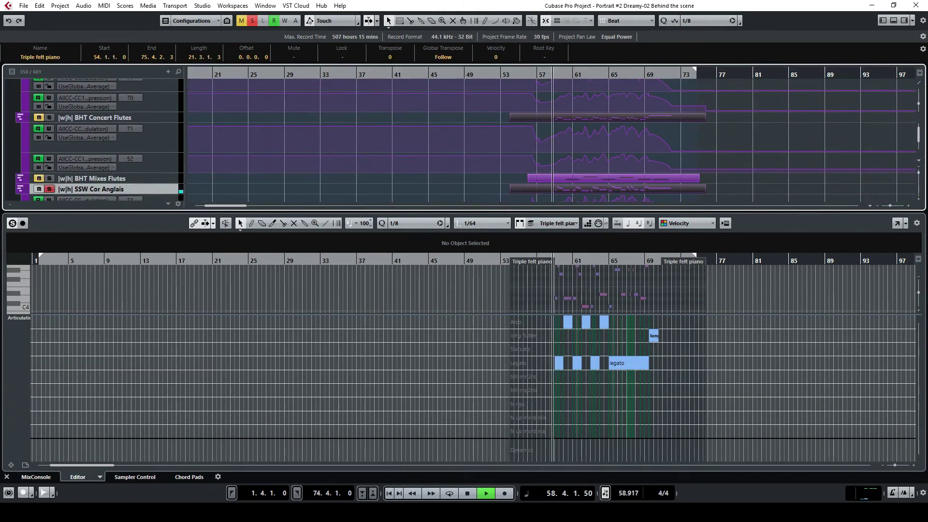
pyautogui.scroll(-2, 688, 149)
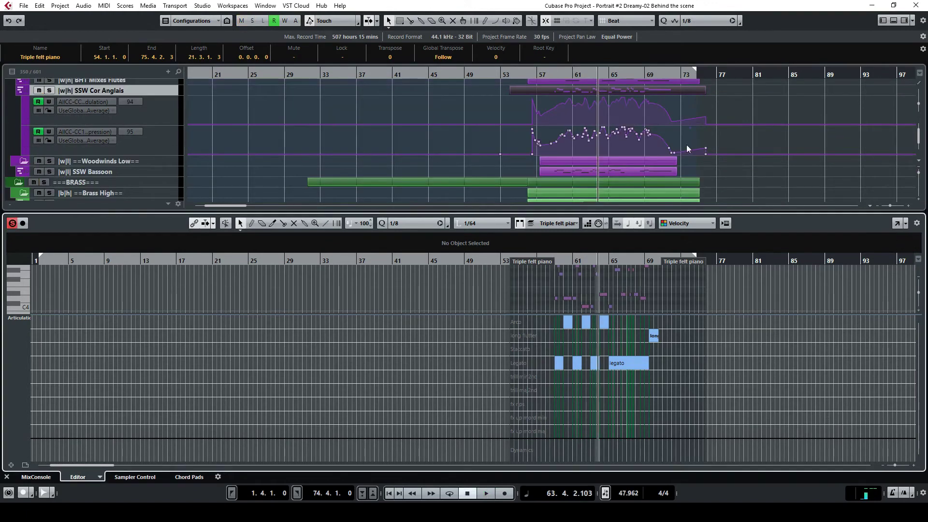
pyautogui.click(605, 169)
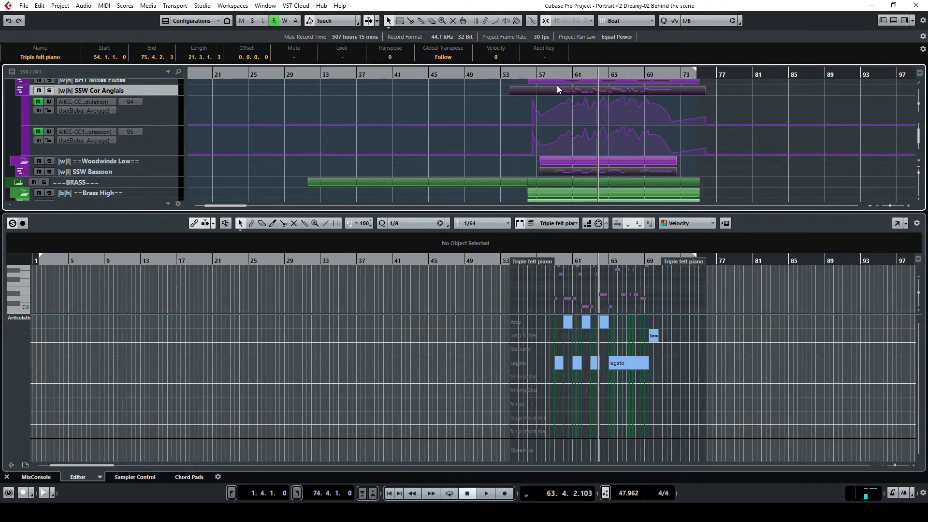
pyautogui.click(545, 74)
pyautogui.press('space')
# - Open the selected woodwind parts in a separate Key Editor window and select the SSW Bassoon's first note, G2 at bar 59
pyautogui.click(896, 223)
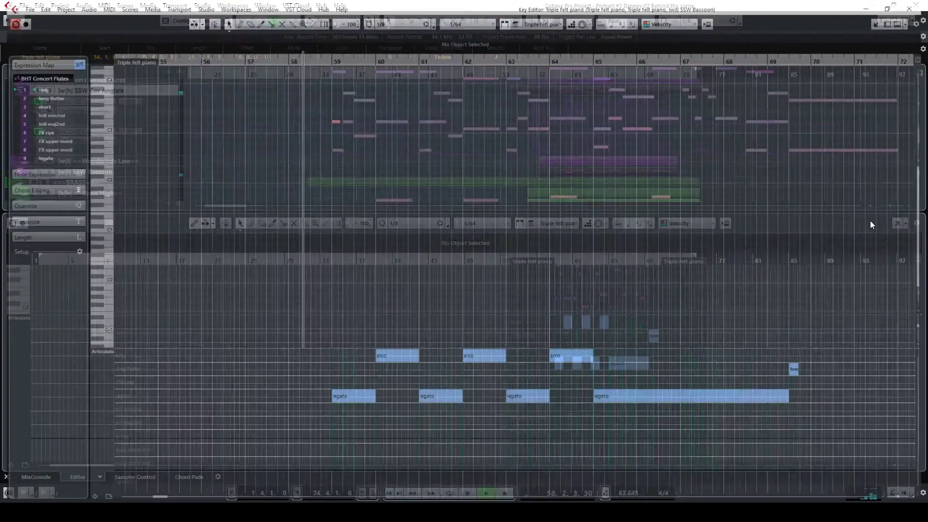
pyautogui.scroll(2, 509, 216)
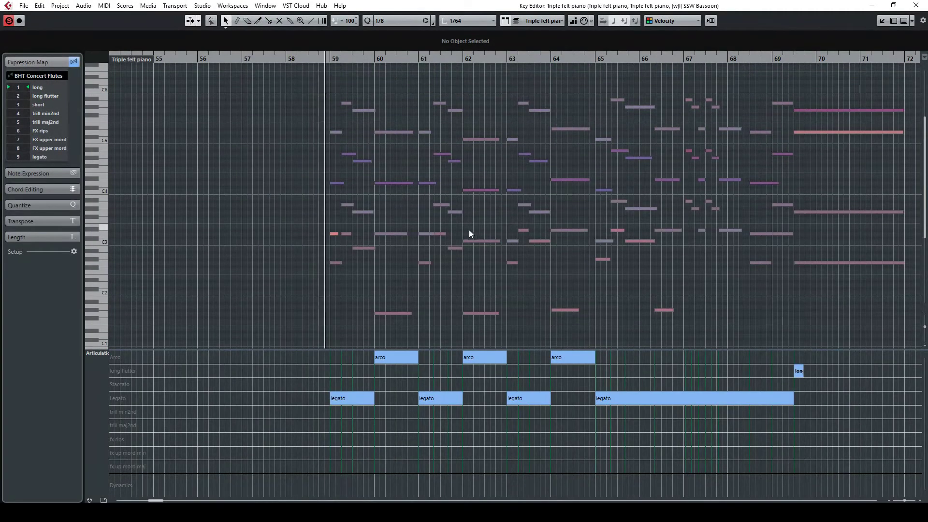
pyautogui.click(336, 262)
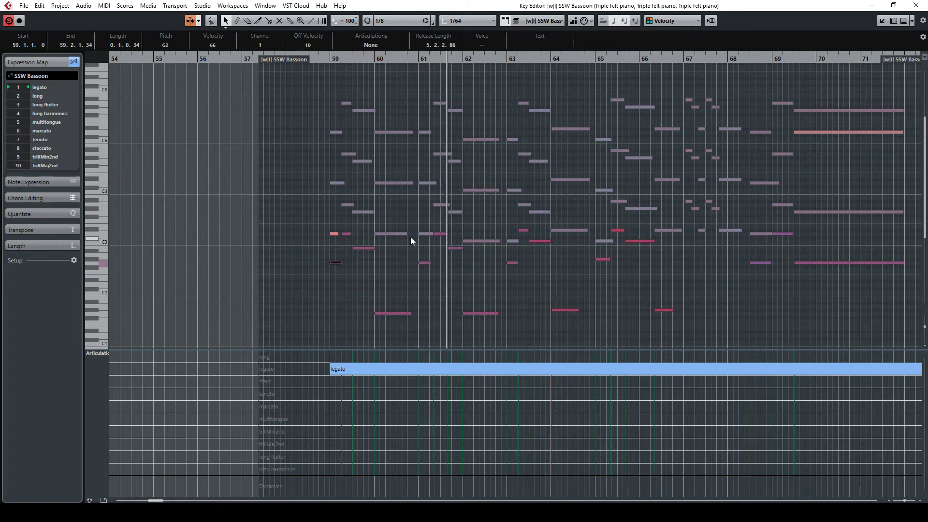
# - Select the bar 60 notes of the Cor Anglais, Concert Flutes and SSW Flute, and the Bassoon's C3 at bar 65, to compare their articulations
pyautogui.click(396, 233)
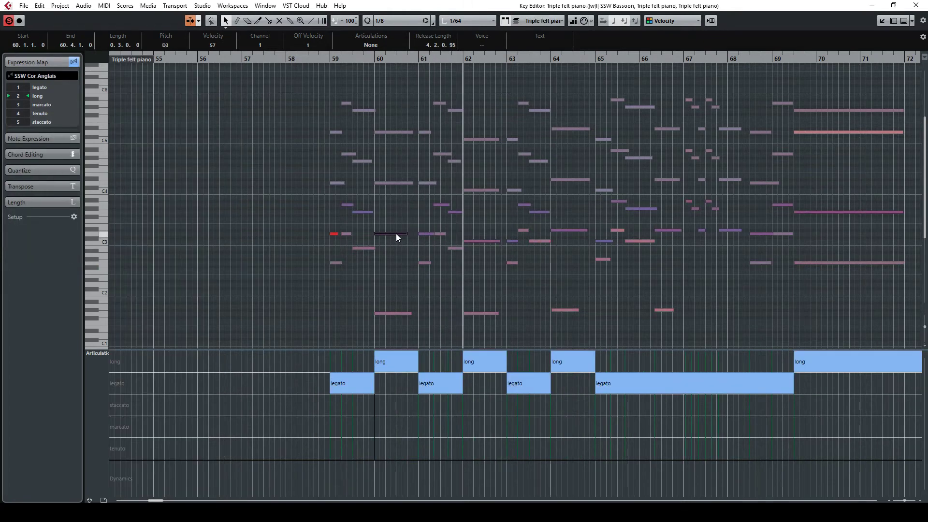
pyautogui.click(402, 183)
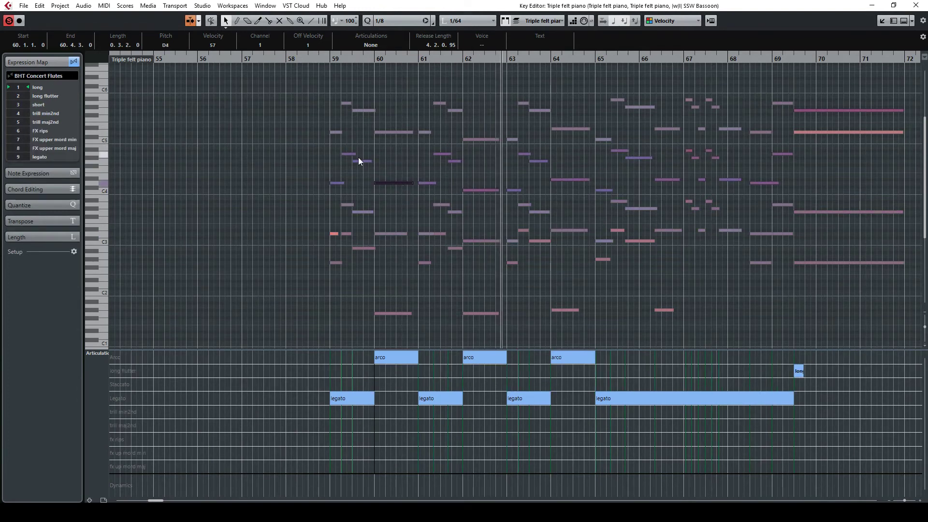
pyautogui.click(389, 132)
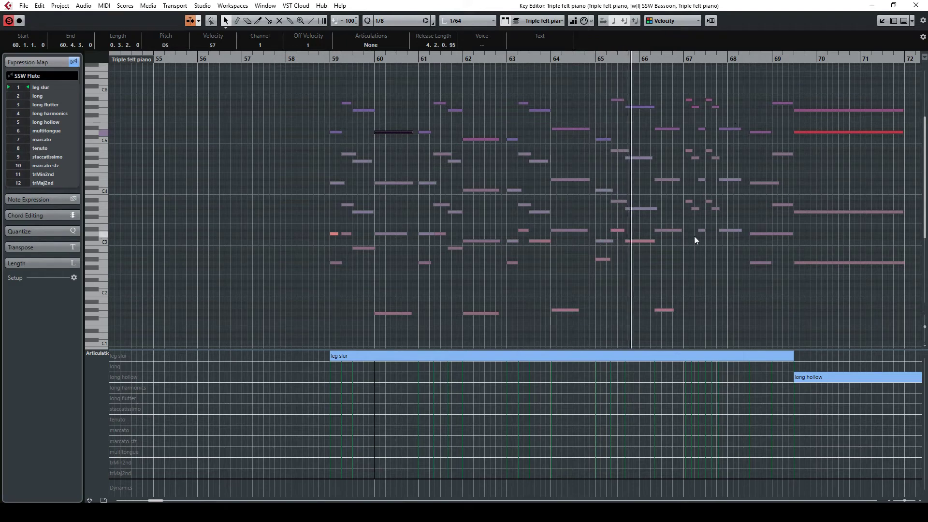
pyautogui.click(643, 240)
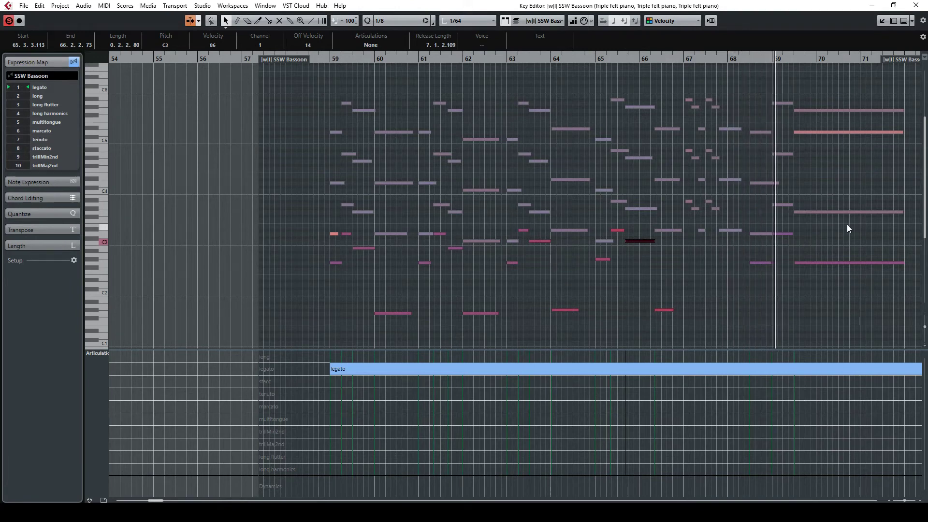
# - Select the BHT Concert Flutes' long G5 note at bar 69 to view its articulation, and close the Key Editor window
pyautogui.scroll(2, 847, 225)
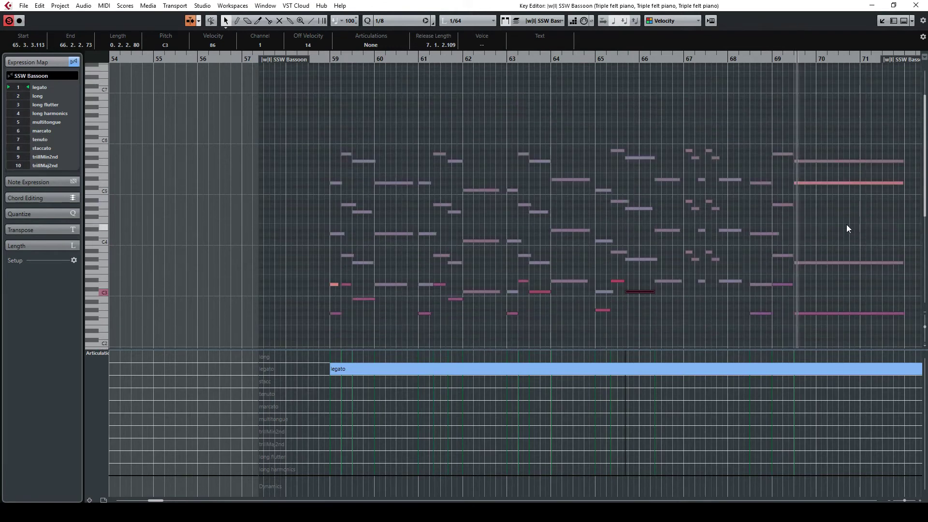
pyautogui.scroll(-4, 806, 207)
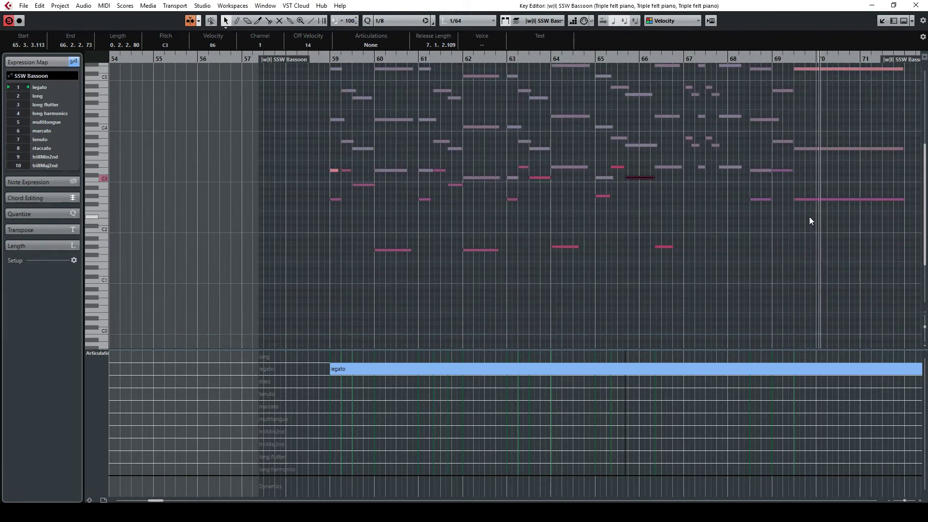
pyautogui.scroll(2, 811, 217)
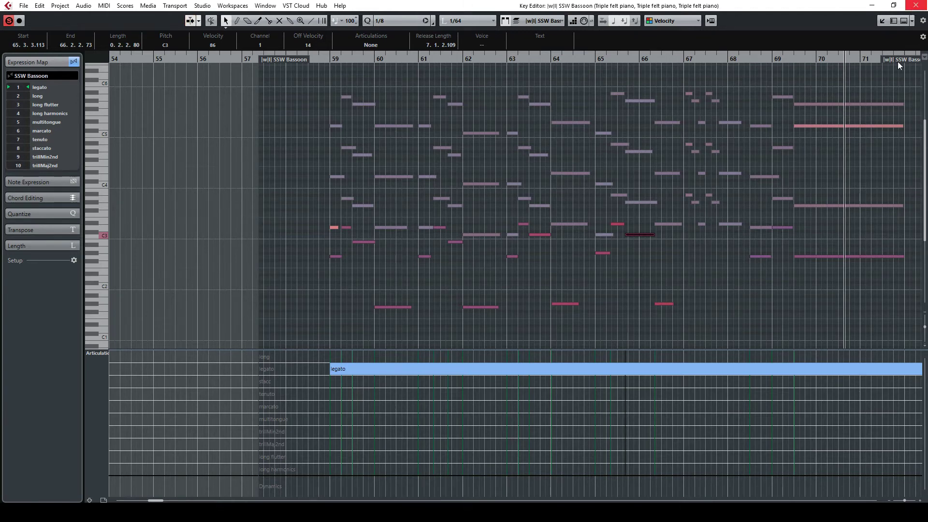
pyautogui.click(850, 104)
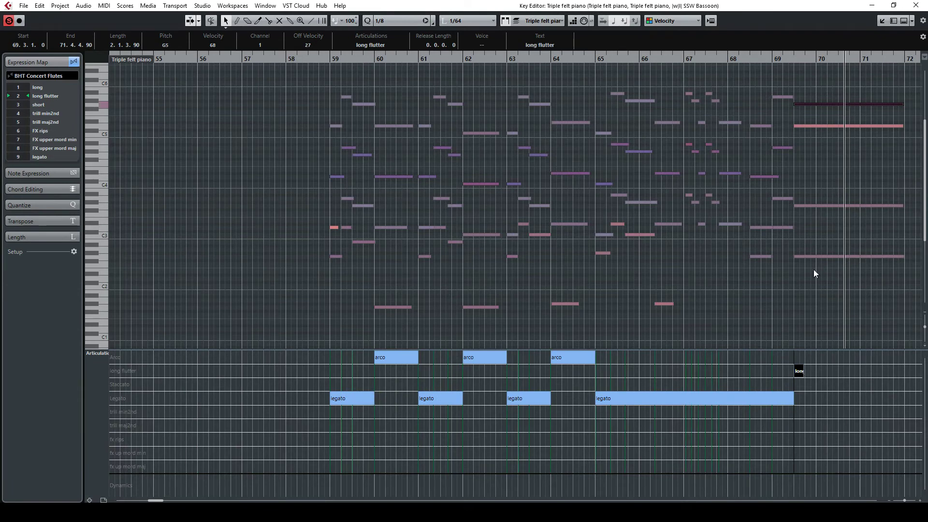
pyautogui.click(915, 7)
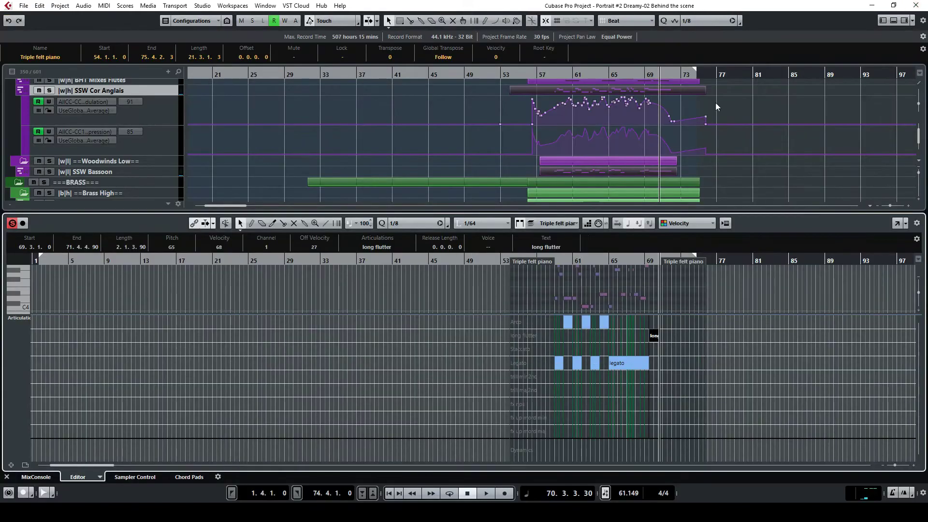
# - Enlarge the project area, solo the BHT Mixes Flutes track and play it from about bar 59
pyautogui.scroll(2, 723, 169)
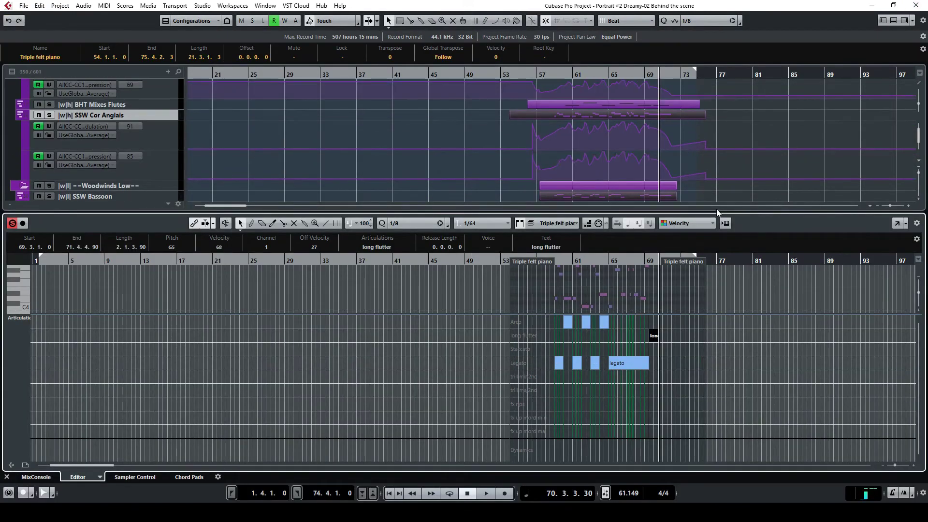
pyautogui.moveTo(716, 211); pyautogui.dragTo(717, 260)
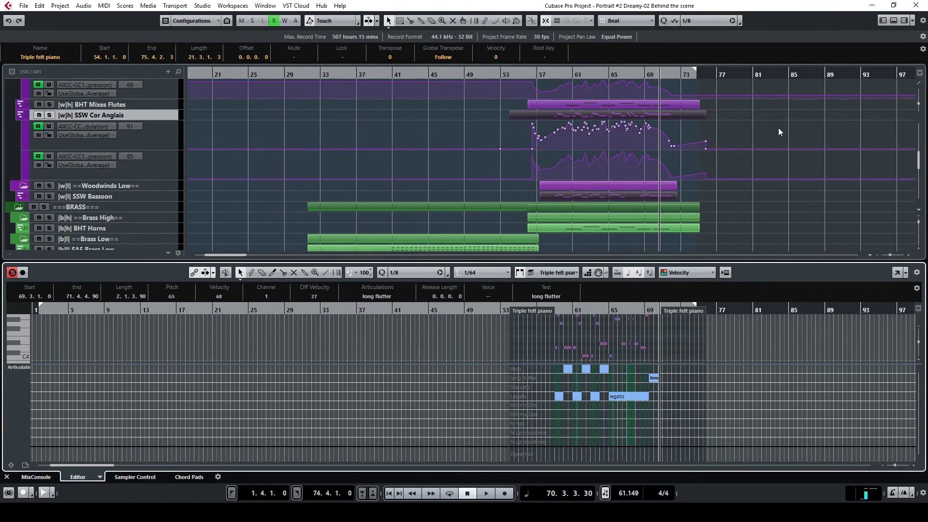
pyautogui.scroll(5, 776, 124)
pyautogui.scroll(-2, 746, 147)
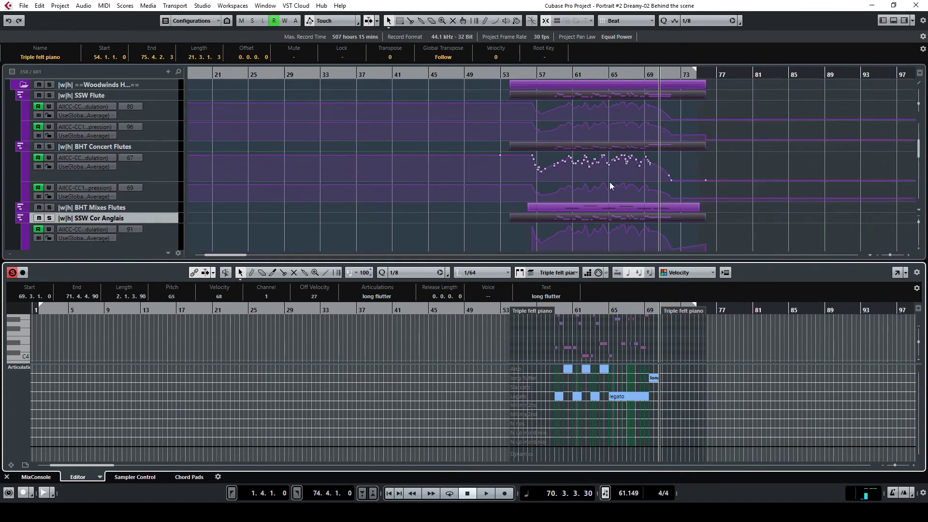
pyautogui.click(160, 208)
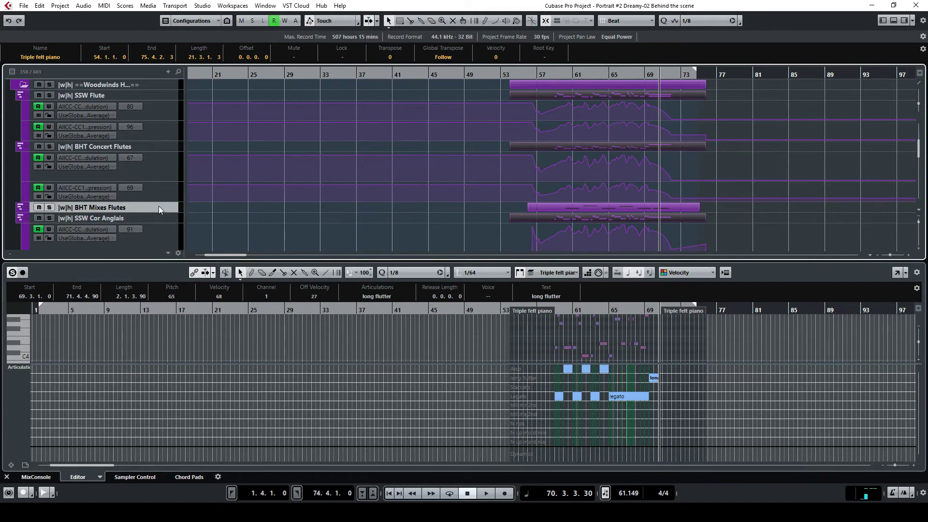
pyautogui.click(562, 75)
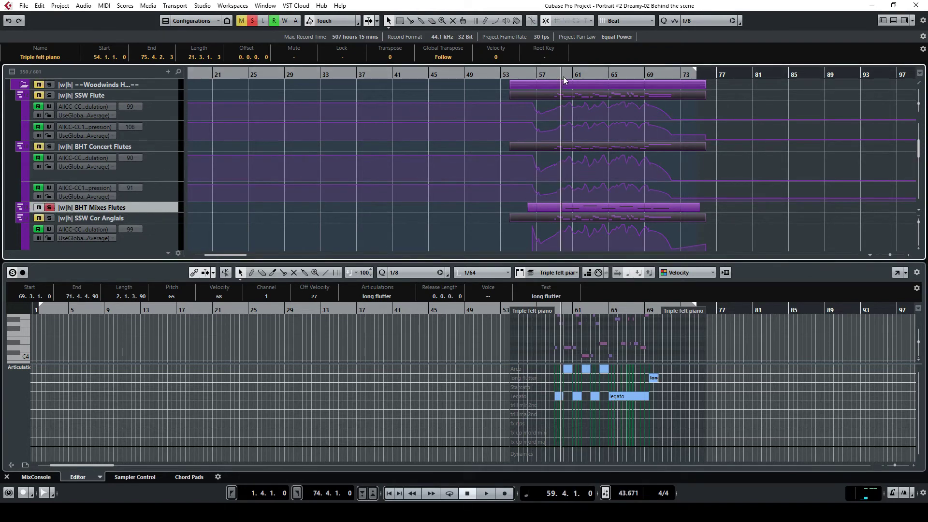
pyautogui.press('space')
# - Show the BHT Mixes Flutes part in the lower editor with an articulations lane under its notes
pyautogui.click(636, 207)
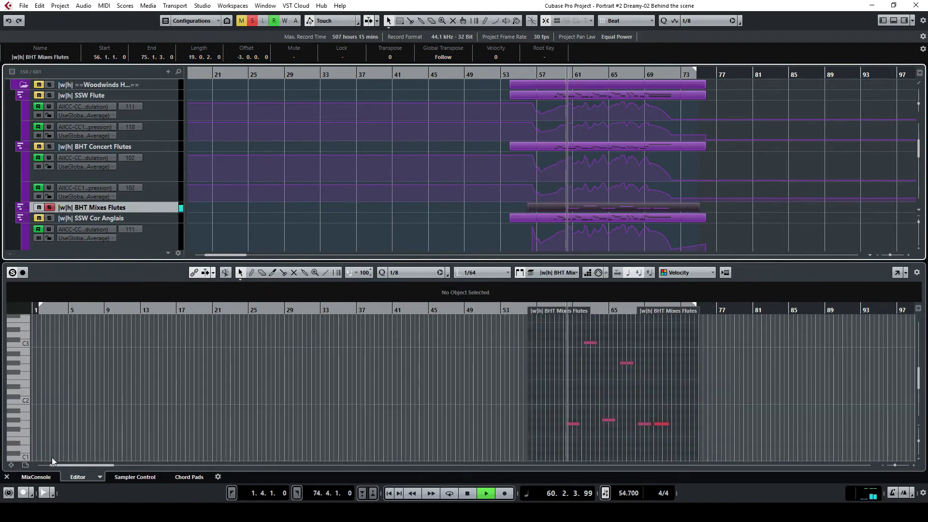
pyautogui.moveTo(31, 463); pyautogui.dragTo(22, 423)
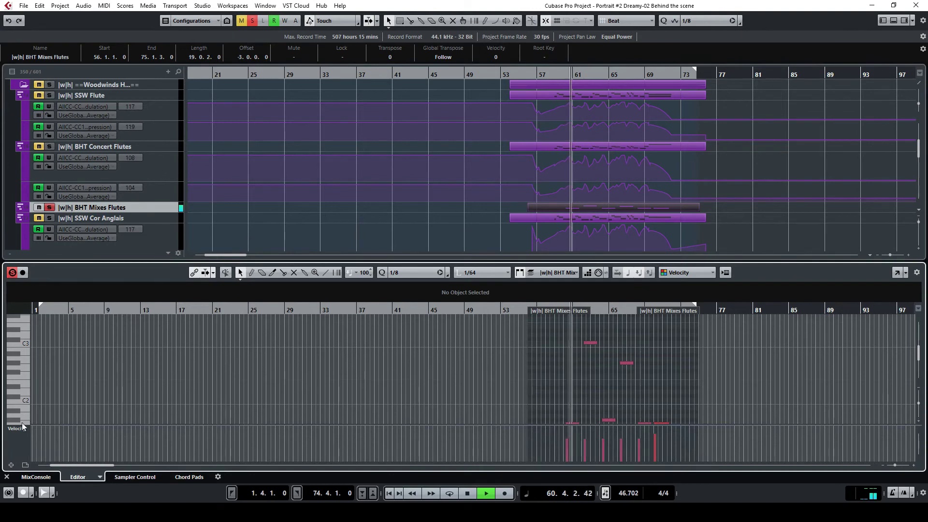
pyautogui.click(23, 428)
pyautogui.click(50, 199)
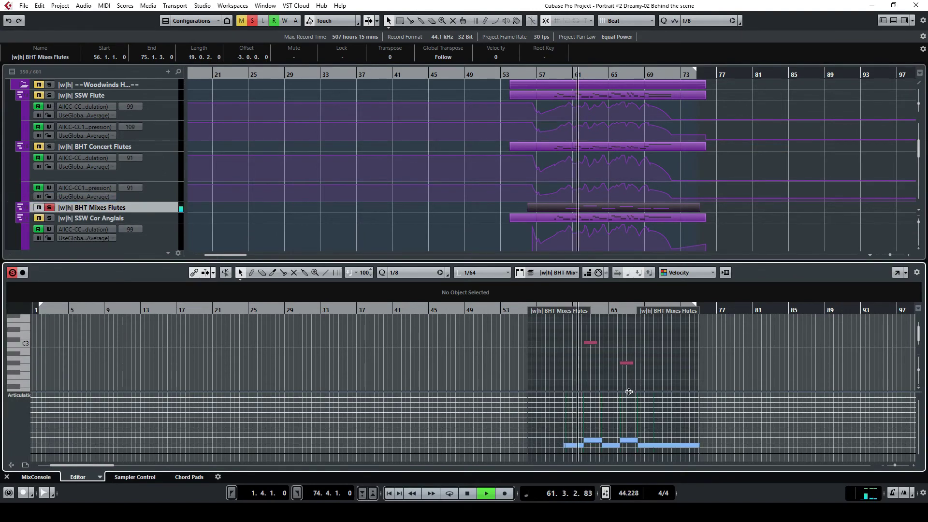
# - Enlarge the lower editor and its articulations lane to examine the BHT Mixes Flutes notes and chord articulations
pyautogui.moveTo(669, 261); pyautogui.dragTo(678, 138)
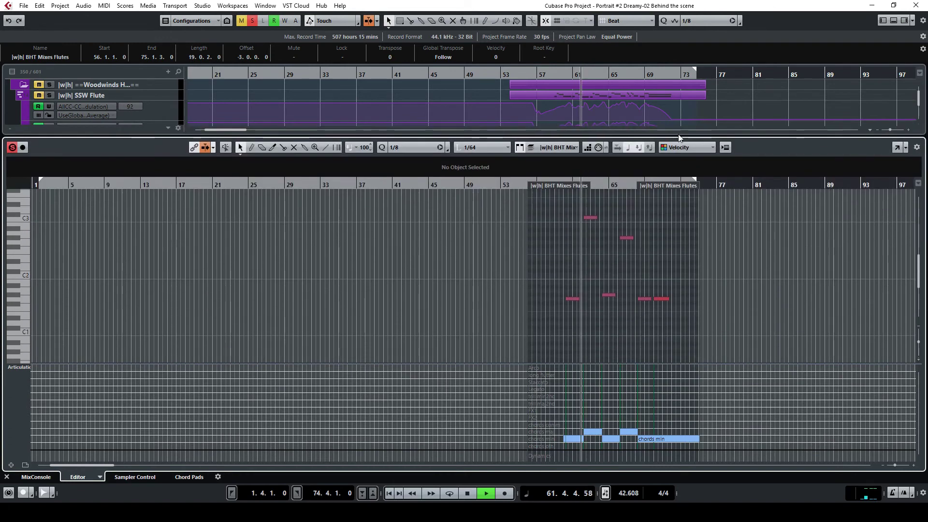
pyautogui.moveTo(645, 363); pyautogui.dragTo(654, 264)
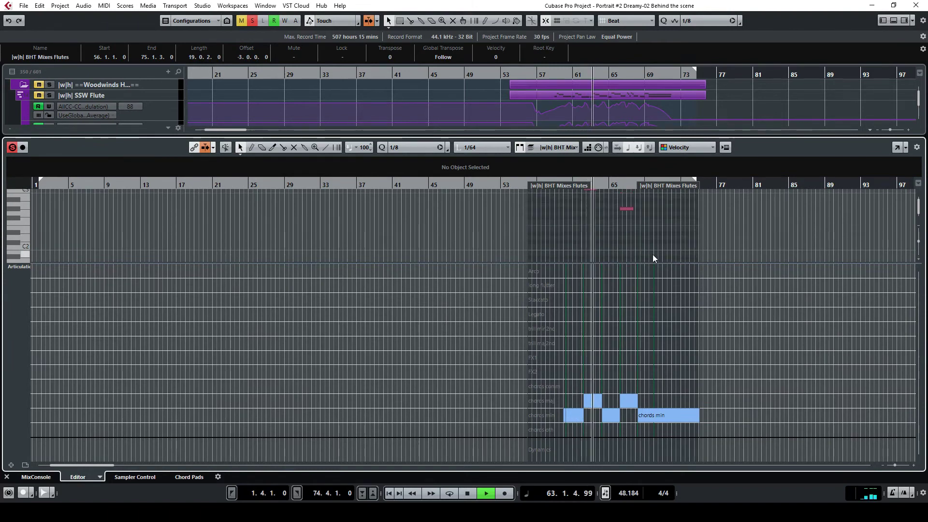
pyautogui.moveTo(652, 263); pyautogui.dragTo(657, 333)
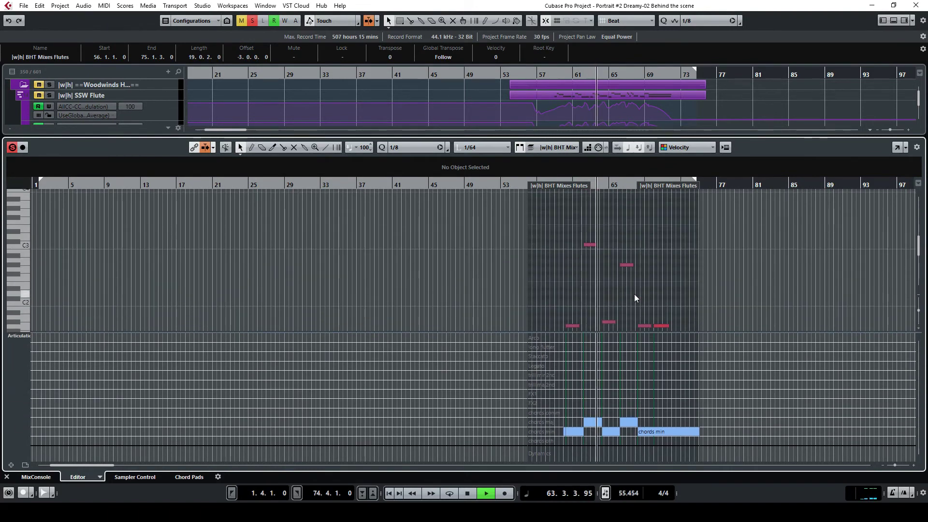
pyautogui.scroll(-2, 667, 297)
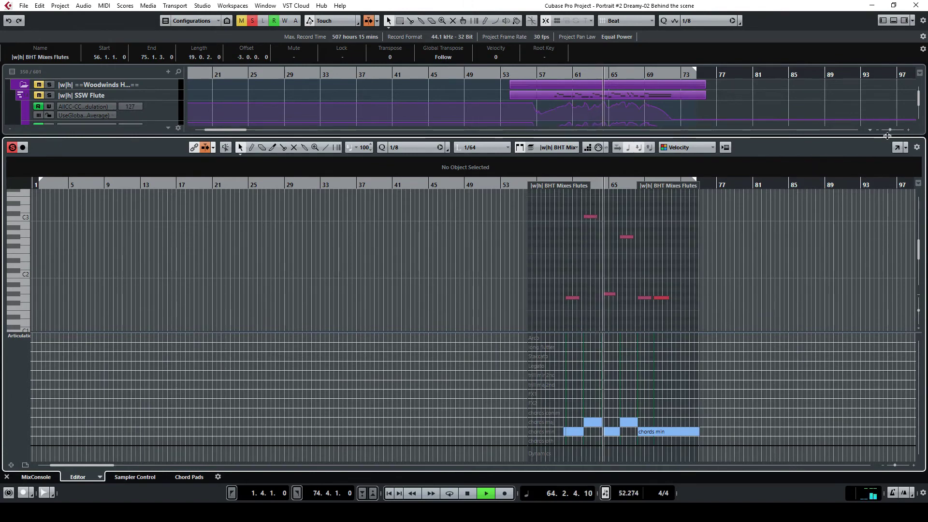
# - Shrink the lower editor to reveal the brass tracks in the project area, and stop playback
pyautogui.moveTo(890, 135); pyautogui.dragTo(889, 308)
pyautogui.scroll(-3, 741, 208)
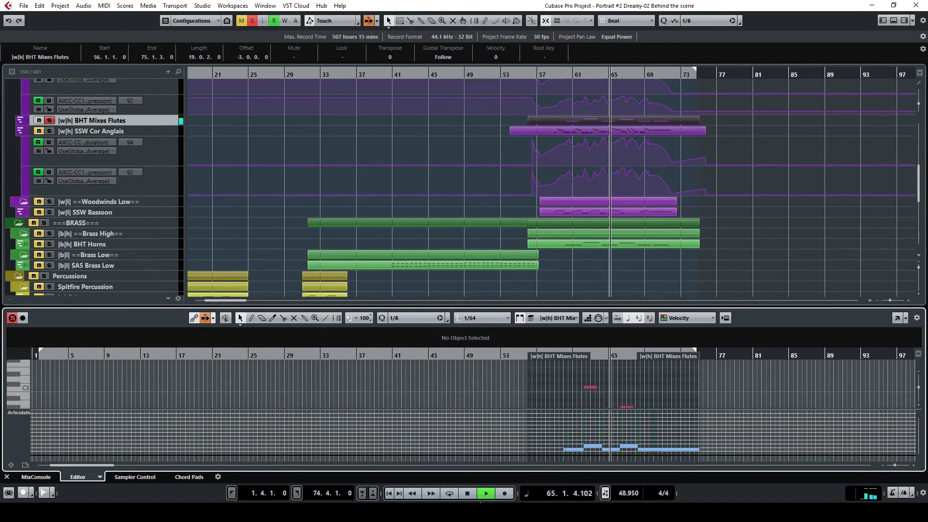
pyautogui.press('space')
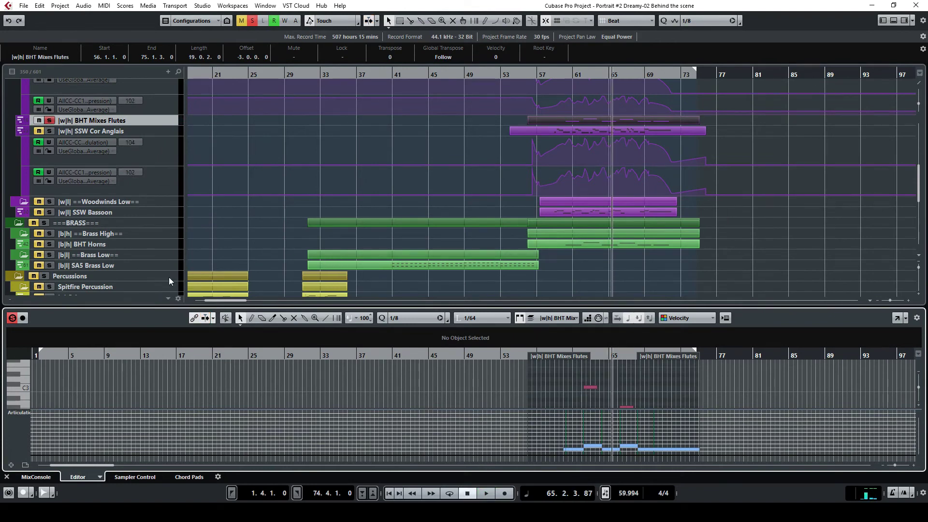
# - Solo BHT Horns together with BHT Mixes Flutes and play both from about bar 59
pyautogui.click(48, 244)
pyautogui.click(568, 245)
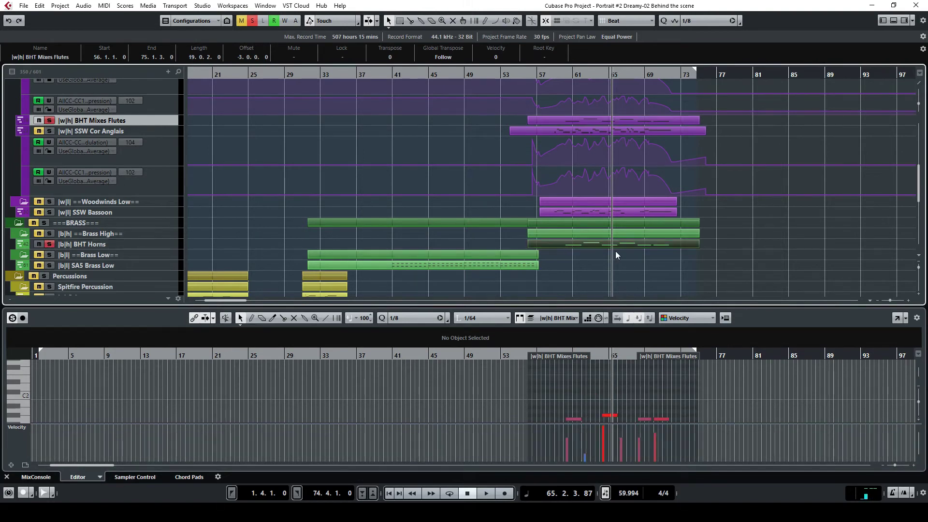
pyautogui.doubleClick(559, 73)
pyautogui.scroll(-6, 605, 224)
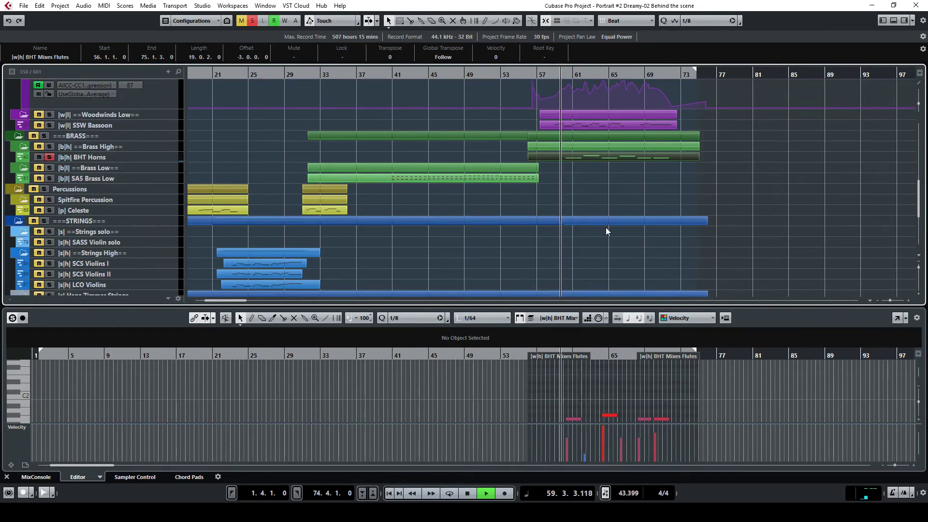
pyautogui.scroll(6, 607, 227)
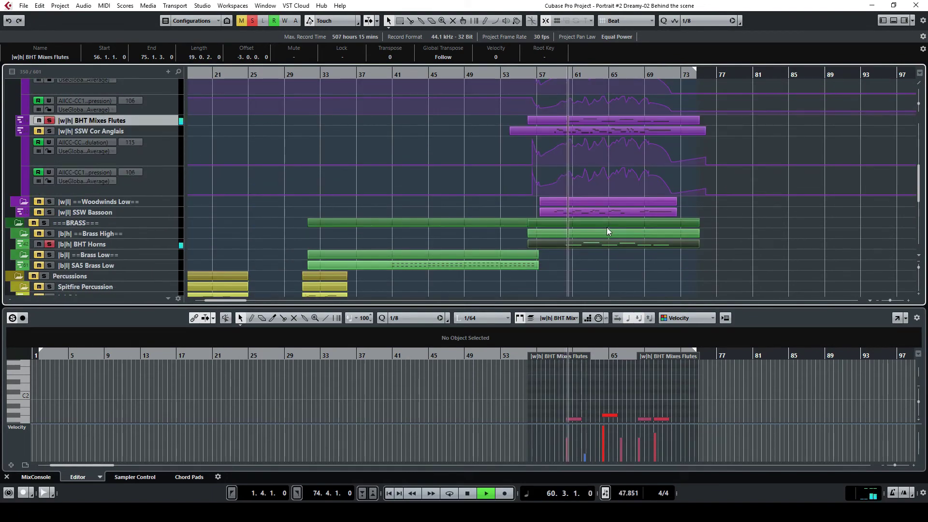
# - Open the BHT Mixes Flutes and BHT Horns parts together in a separate Key Editor window, then close it and stop playback
pyautogui.click(604, 119)
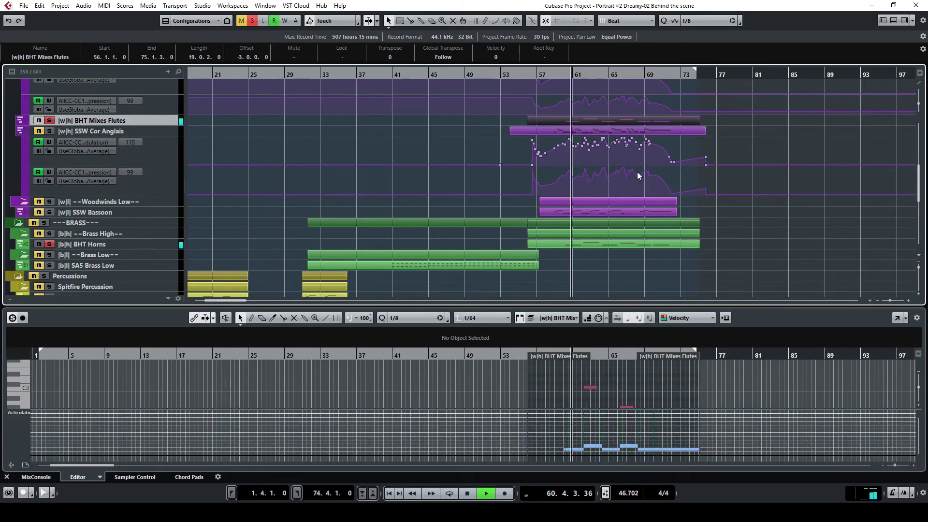
pyautogui.keyDown('shift'); pyautogui.click(630, 244); pyautogui.keyUp('shift')
pyautogui.click(897, 319)
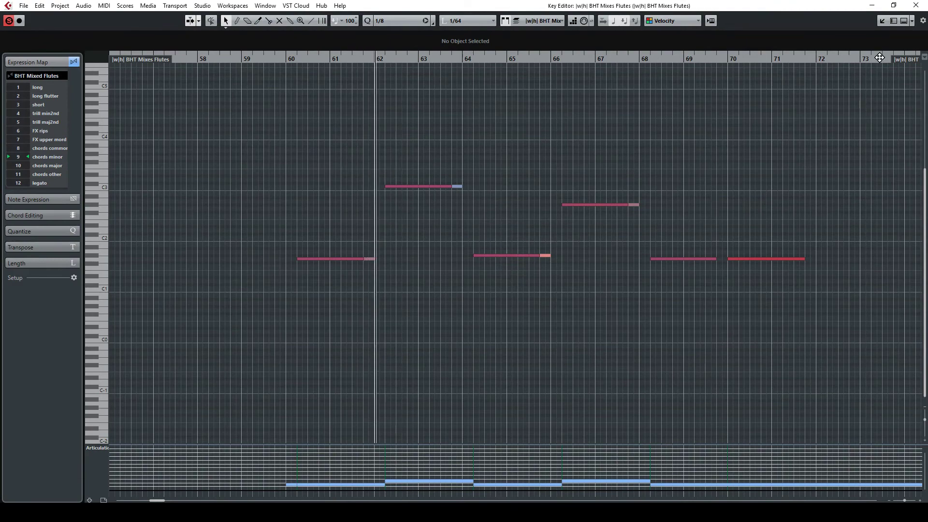
pyautogui.click(914, 6)
pyautogui.click(468, 493)
# - Clear all solos and play the full arrangement from about bar 58 with the woodwind tracks in view
pyautogui.scroll(-10, 737, 201)
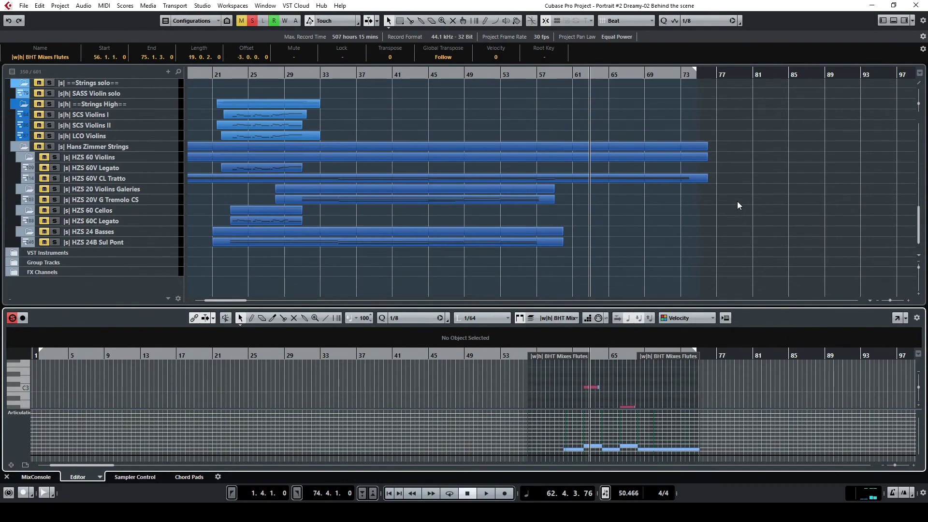
pyautogui.scroll(15, 738, 201)
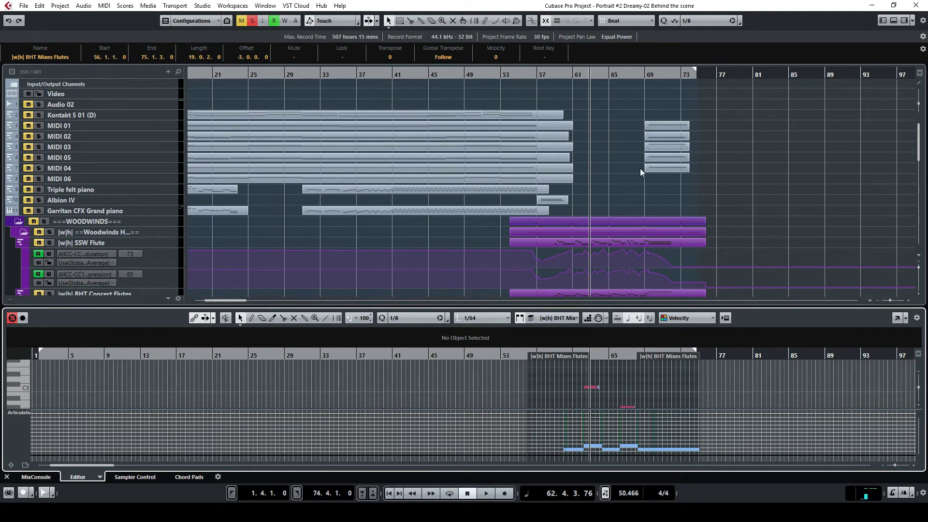
pyautogui.click(250, 21)
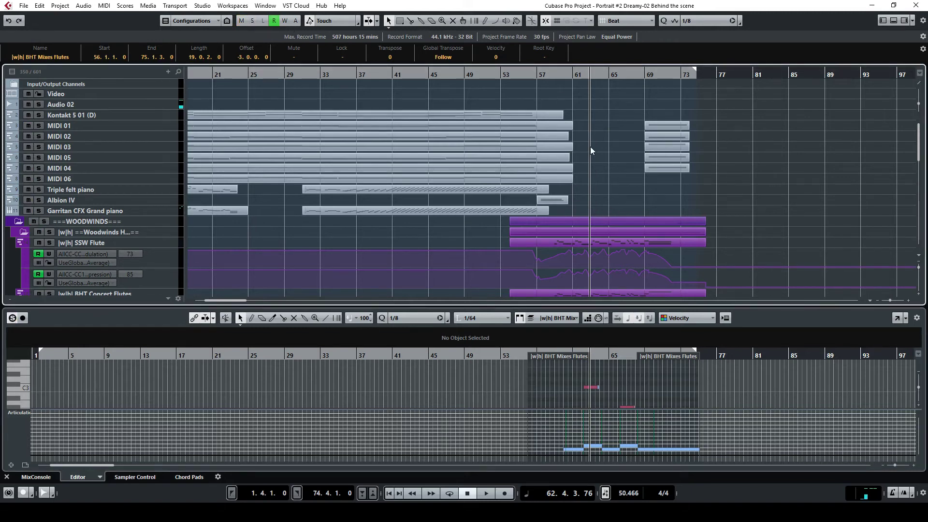
pyautogui.click(548, 78)
pyautogui.press('space')
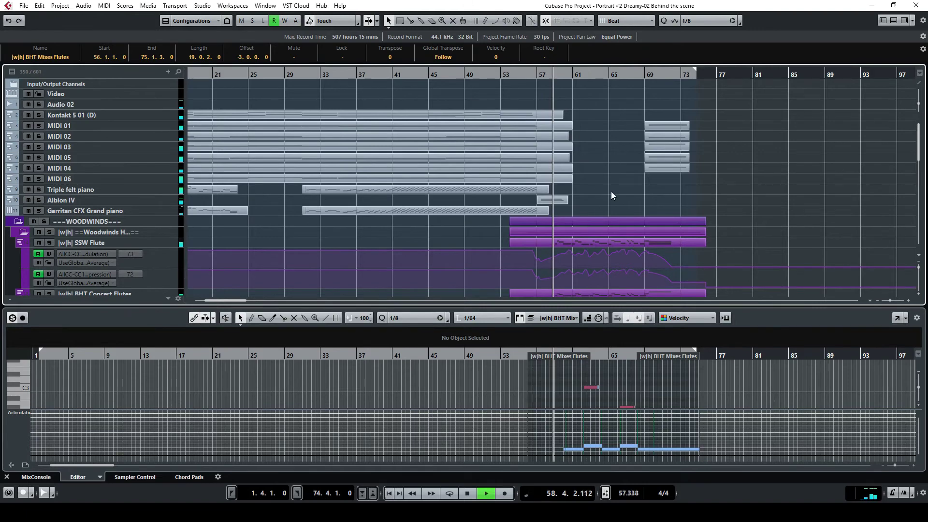
pyautogui.scroll(-3, 611, 193)
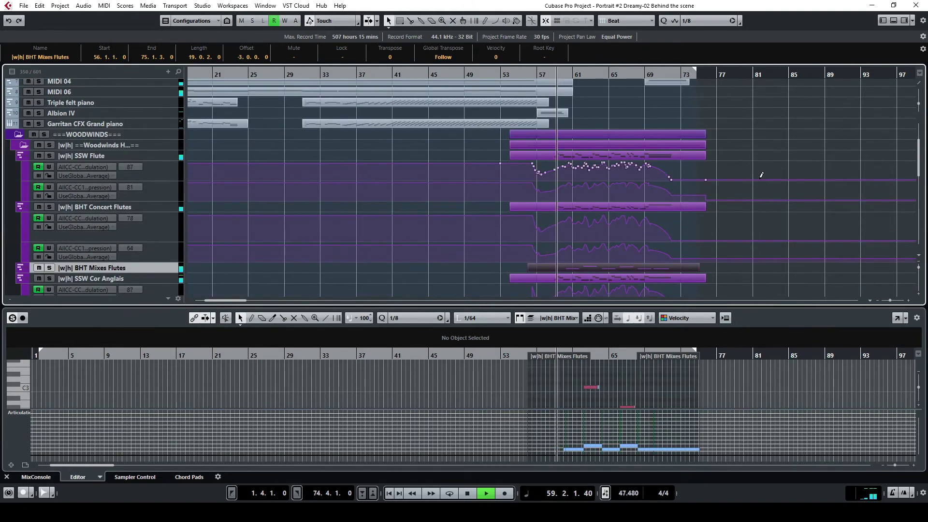
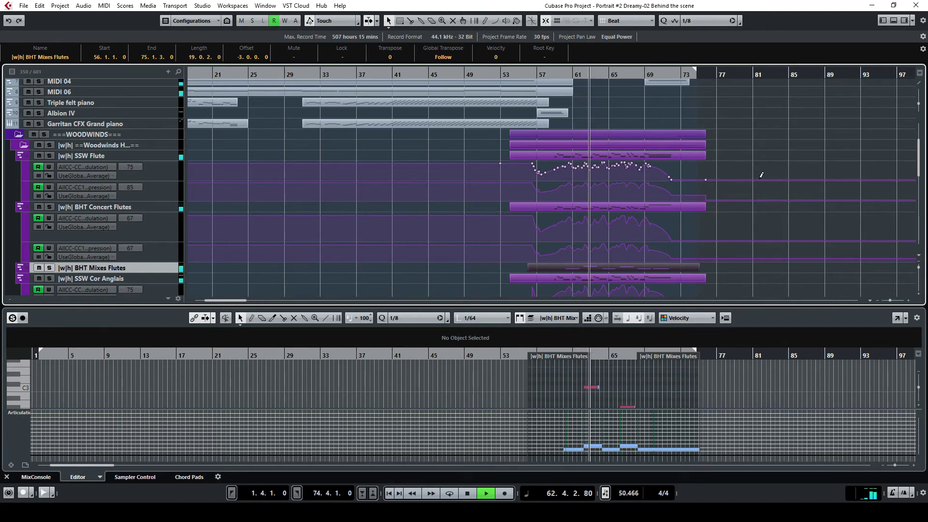
# - Hide all automation lanes in the project and look over the tracks from the woodwinds down to the strings
pyautogui.rightClick(164, 156)
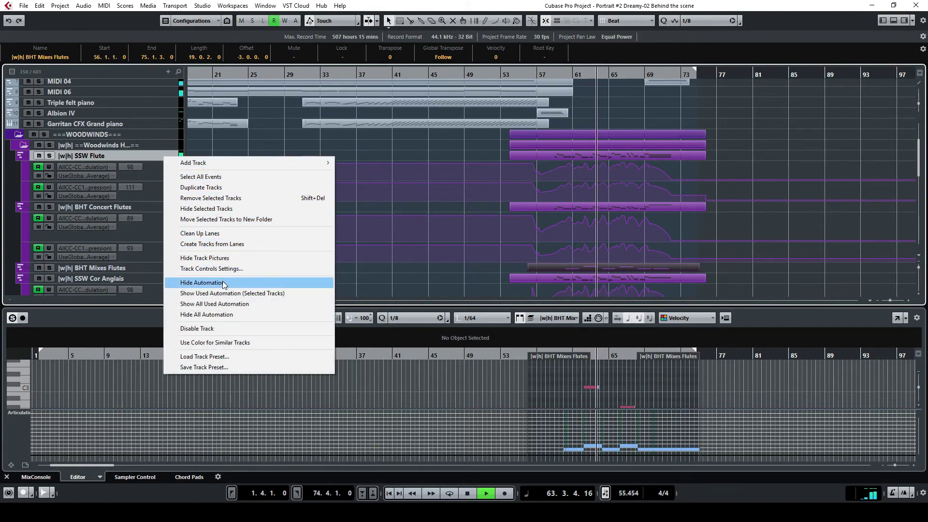
pyautogui.click(223, 315)
pyautogui.scroll(-5, 656, 125)
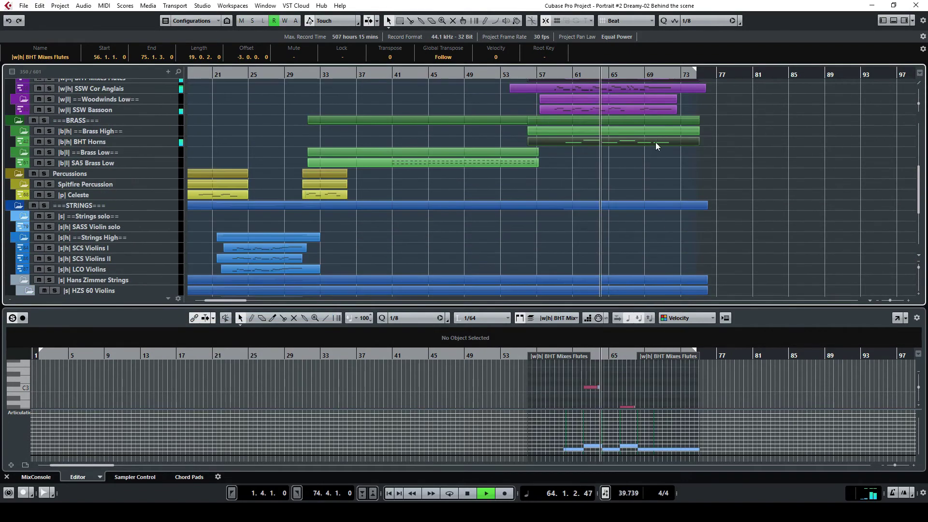
pyautogui.scroll(-10, 654, 144)
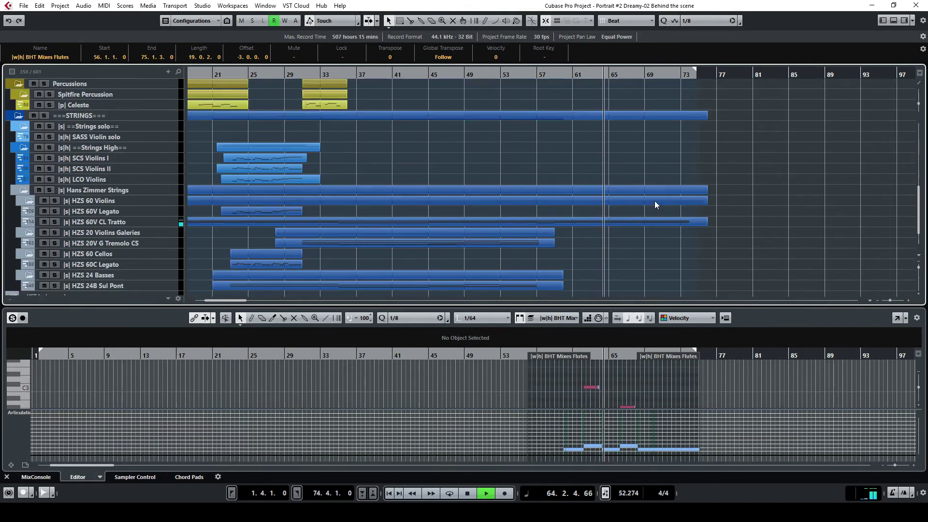
pyautogui.scroll(15, 654, 201)
# - Open the SSW Flute, BHT Concert Flutes, BHT Mixes Flutes, SSW Cor Anglais, SSW Bassoon and BHT Horns parts together in a separate Key Editor window
pyautogui.scroll(-3, 653, 206)
pyautogui.click(639, 195)
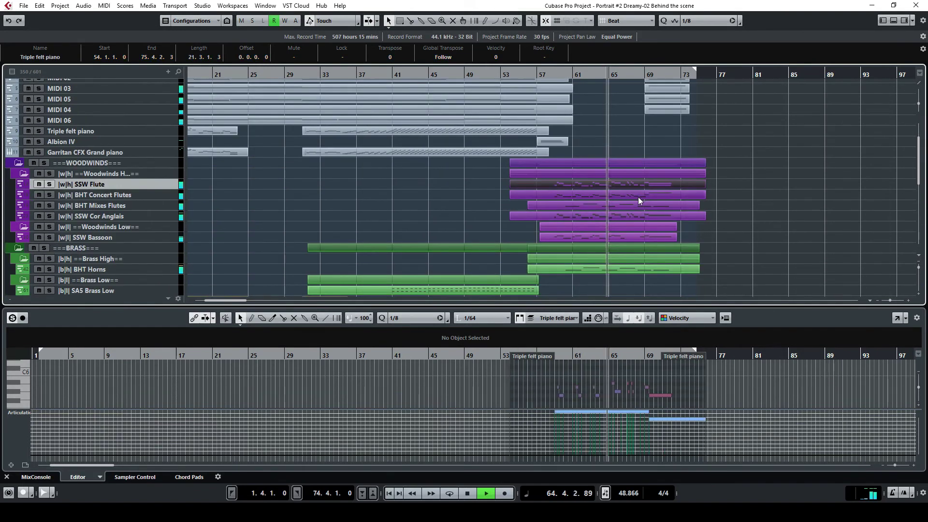
pyautogui.keyDown('shift'); pyautogui.click(632, 183); pyautogui.keyUp('shift')
pyautogui.keyDown('shift'); pyautogui.click(630, 205); pyautogui.keyUp('shift')
pyautogui.keyDown('shift'); pyautogui.click(628, 215); pyautogui.keyUp('shift')
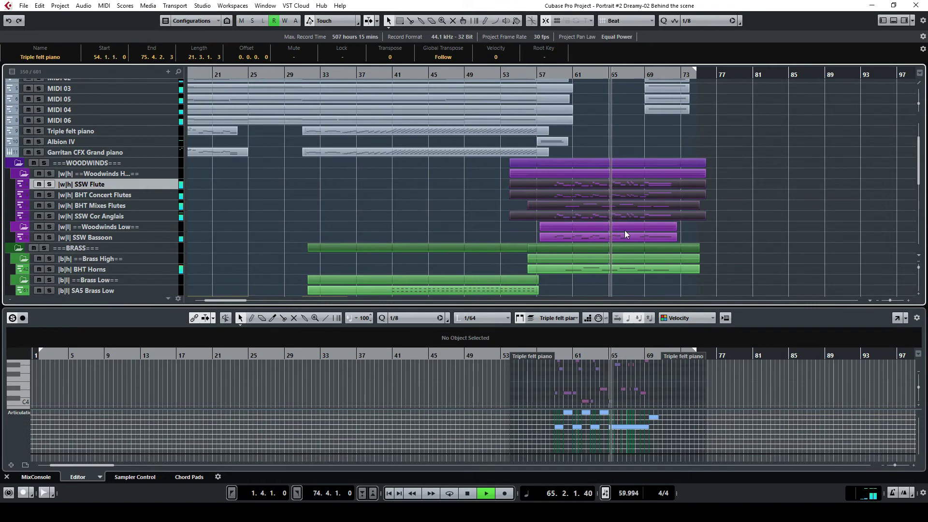
pyautogui.keyDown('shift'); pyautogui.click(619, 238); pyautogui.keyUp('shift')
pyautogui.keyDown('shift'); pyautogui.click(615, 269); pyautogui.keyUp('shift')
pyautogui.scroll(-6, 619, 232)
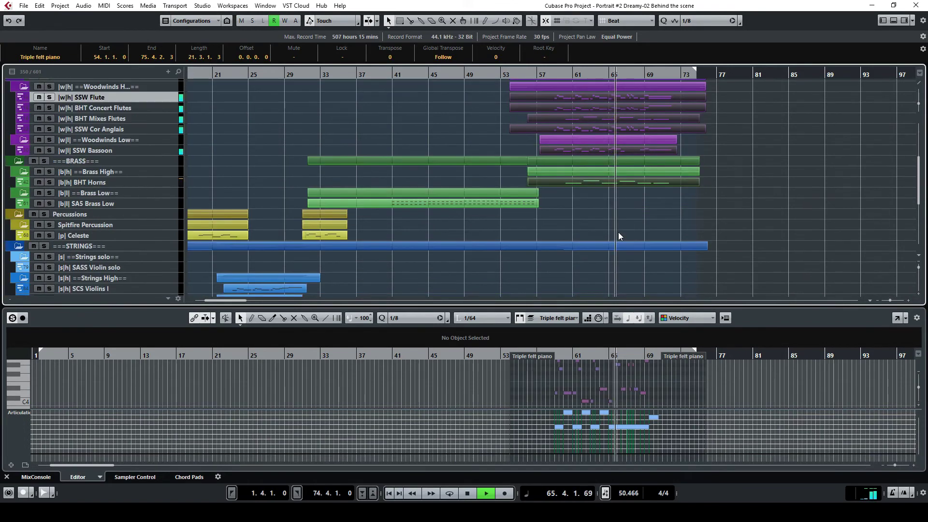
pyautogui.hotkey('ctrl', 'e')
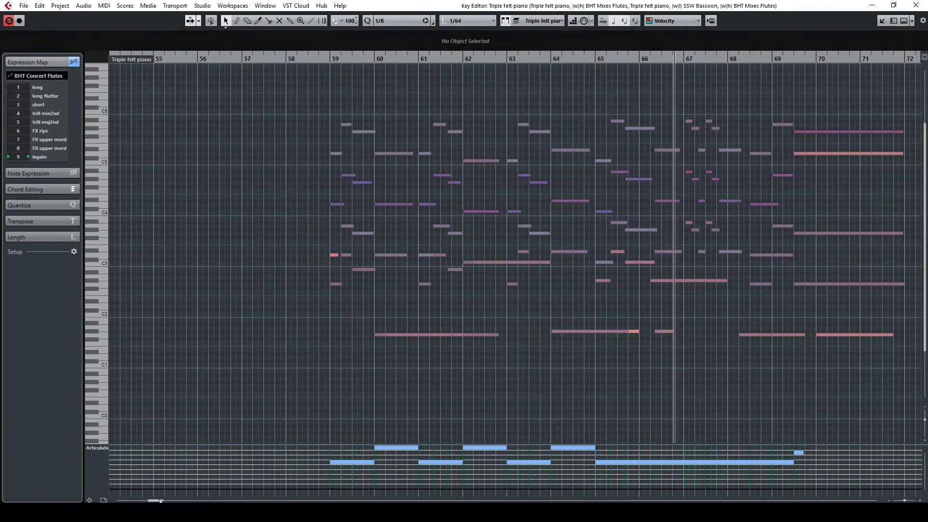
# - Follow the combined woodwind and horn notes to their ending in the Key Editor, then close it and stop playback
pyautogui.moveTo(157, 500); pyautogui.dragTo(161, 501)
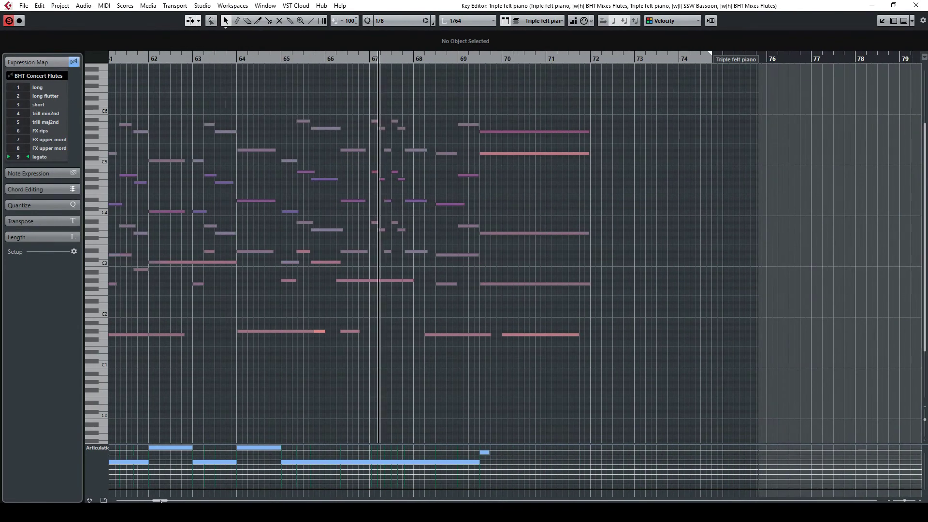
pyautogui.moveTo(161, 501); pyautogui.dragTo(159, 500)
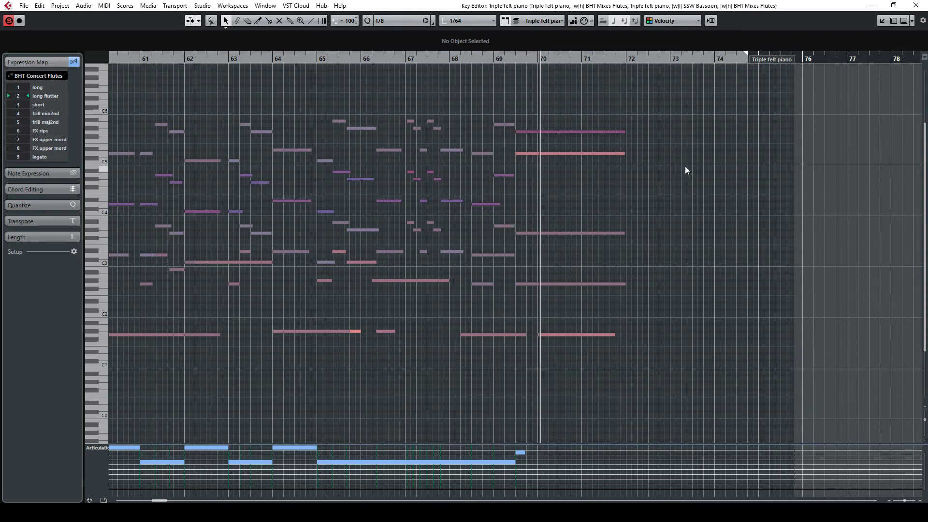
pyautogui.scroll(3, 685, 169)
pyautogui.click(916, 5)
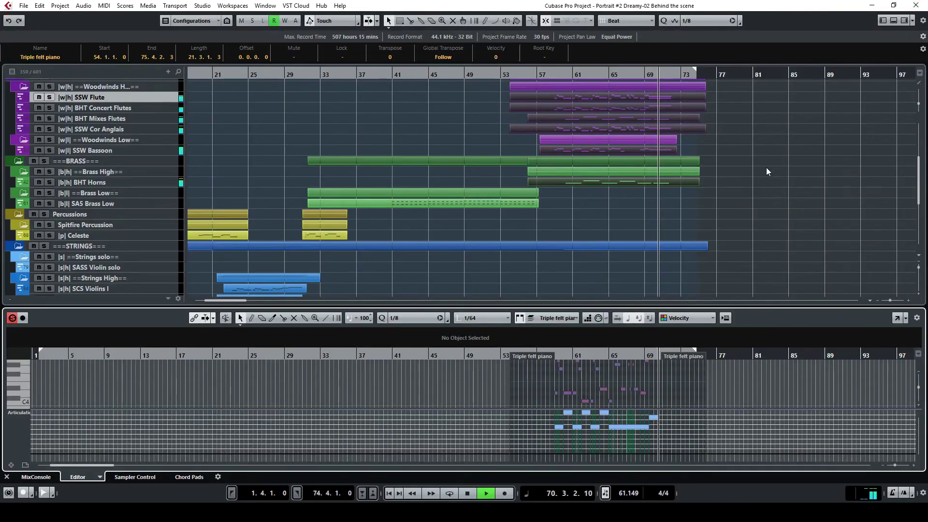
pyautogui.press('space')
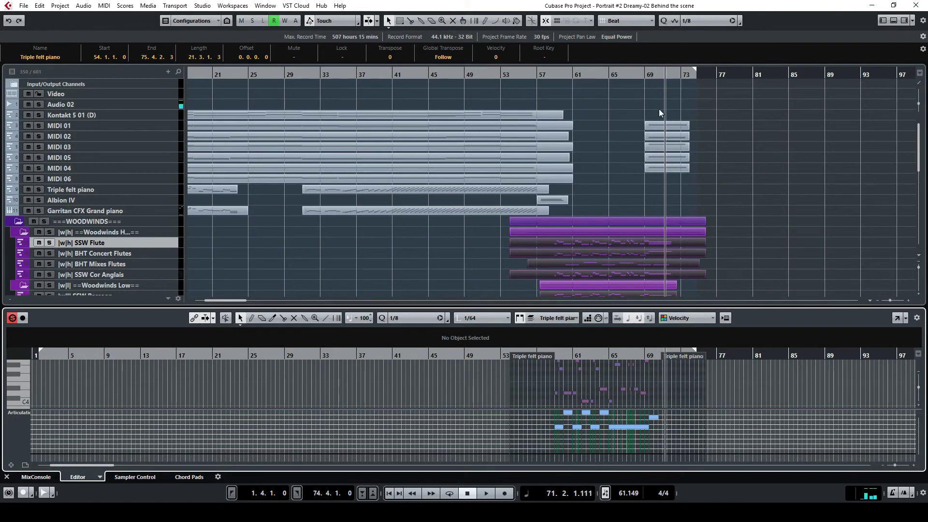
# - Play the ending from about bar 69, view the short closing MIDI parts and the tracks down to the strings, and stop playback
pyautogui.click(648, 74)
pyautogui.press('space')
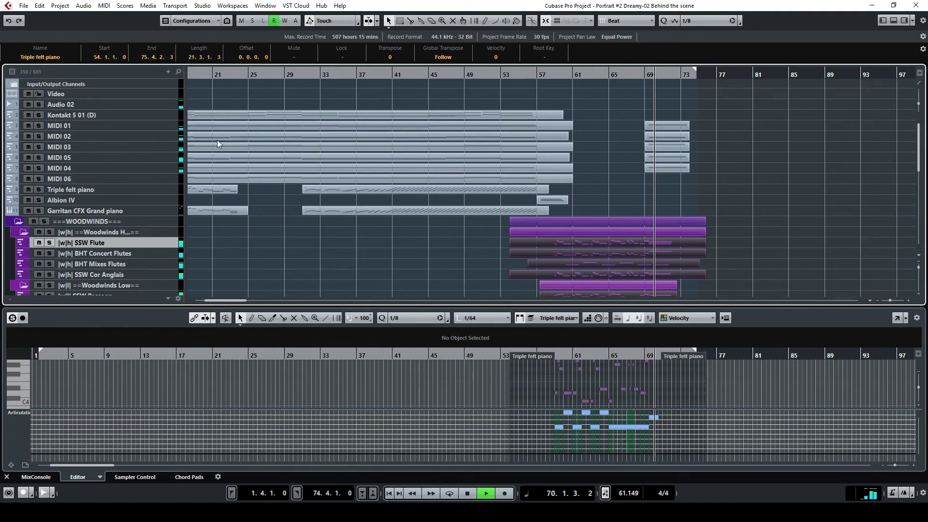
pyautogui.click(151, 128)
pyautogui.click(165, 136)
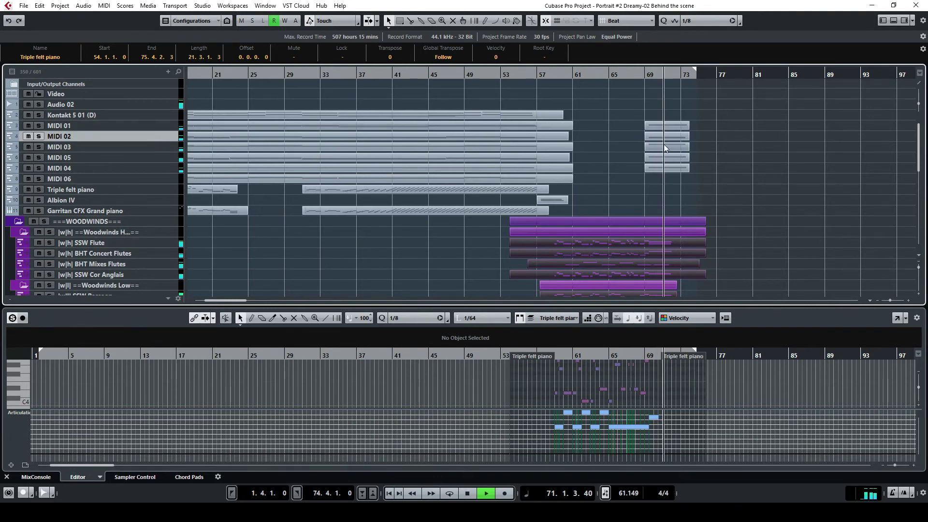
pyautogui.scroll(-6, 747, 194)
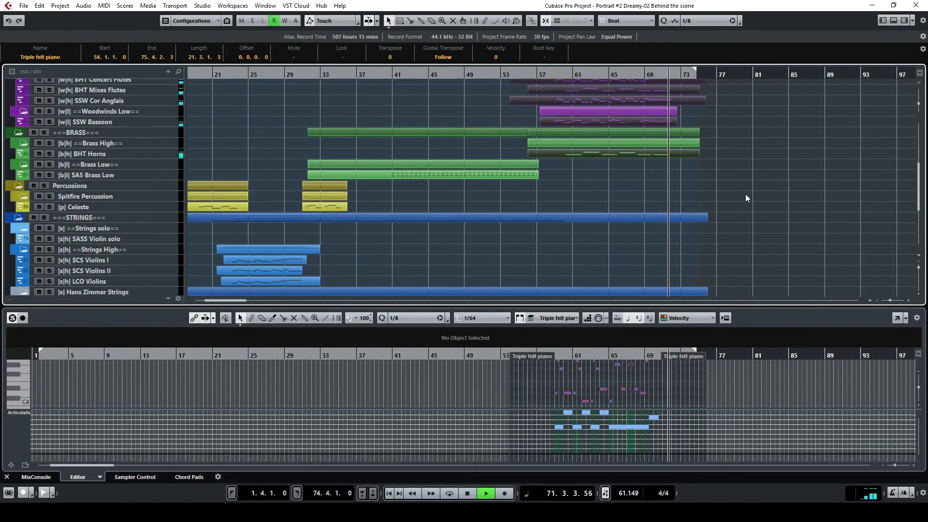
pyautogui.scroll(-4, 745, 198)
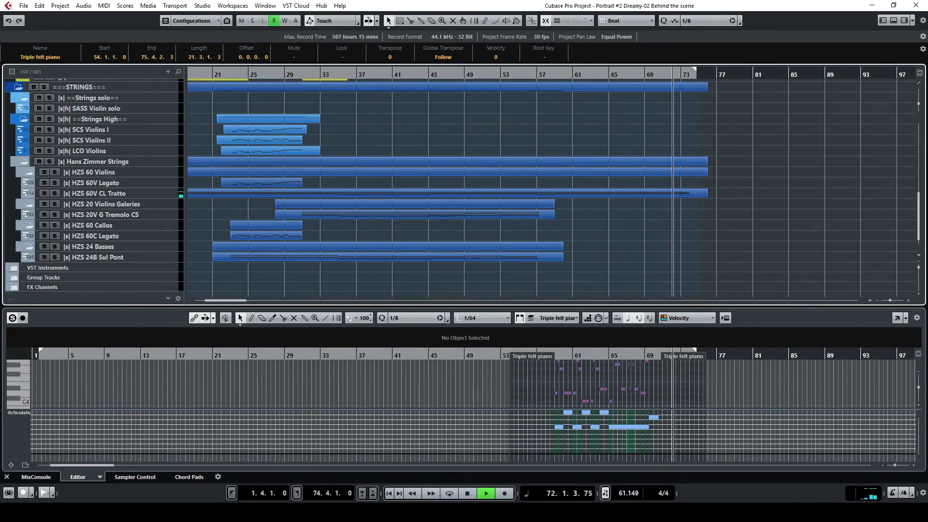
pyautogui.press('space')
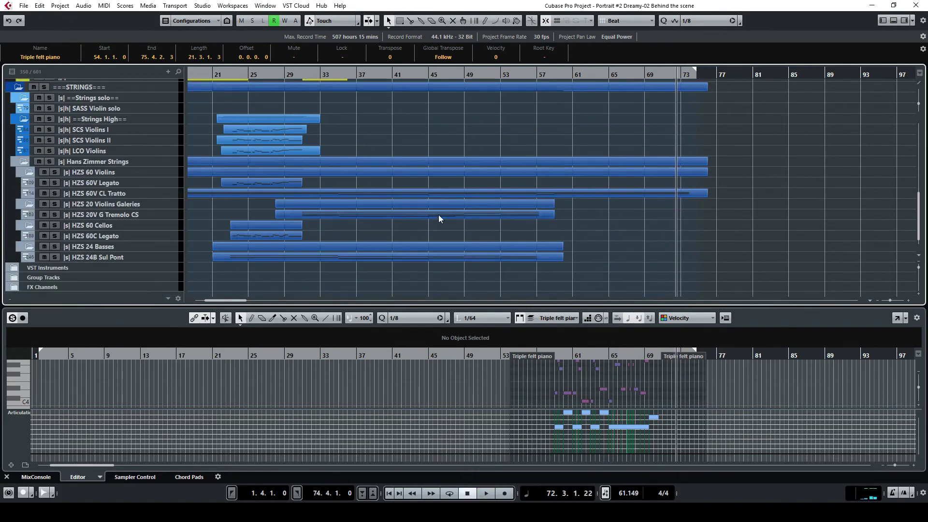
# - Open the project's Tempo Track Editor and maximize its window
pyautogui.hscroll(-5, 237, 302)
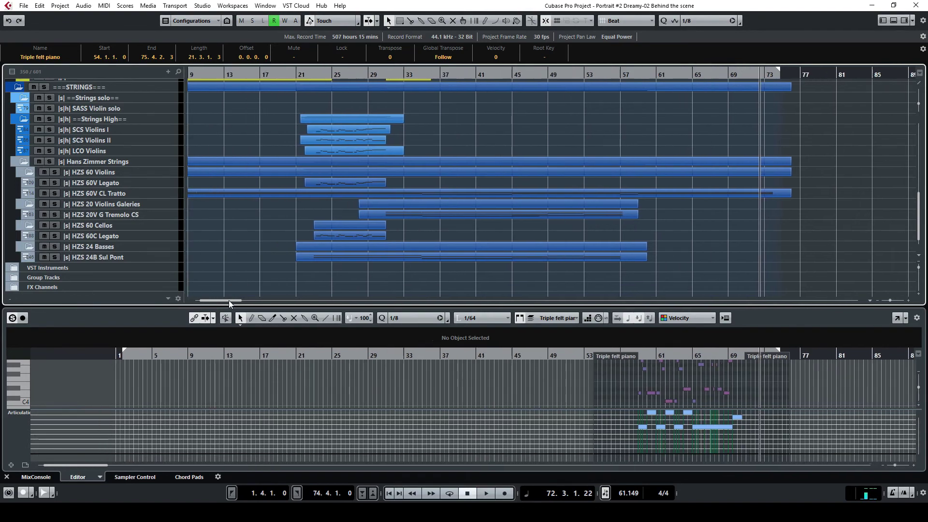
pyautogui.click(60, 5)
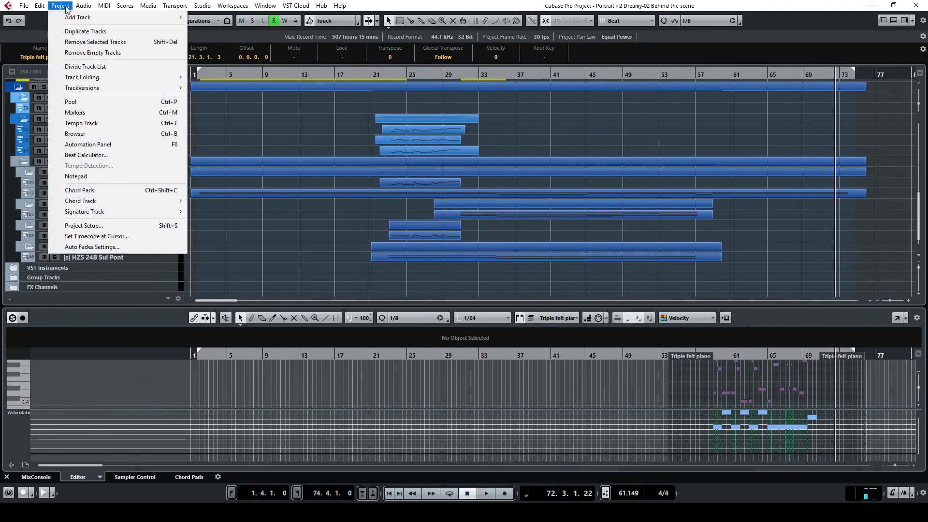
pyautogui.click(79, 124)
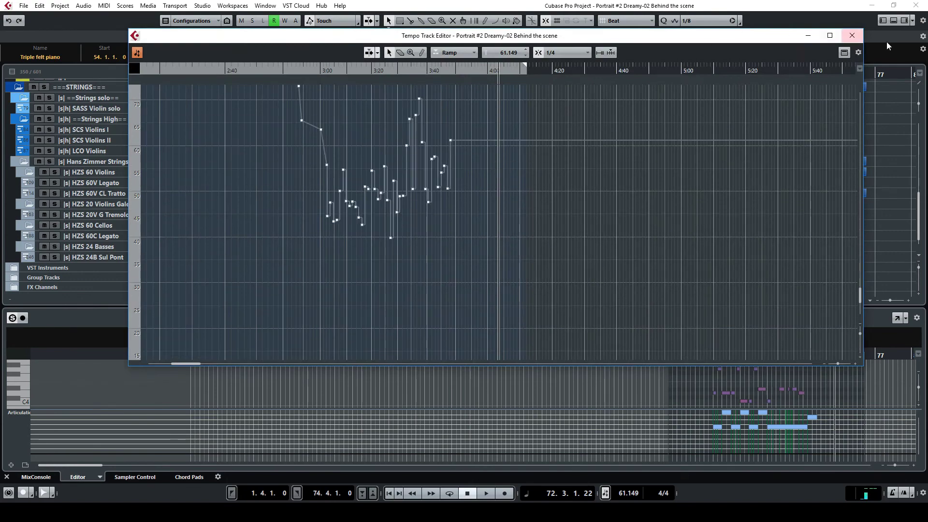
pyautogui.click(830, 36)
# - Examine the tempo curve over the whole piece, from the steady opening through the high peak to the fluctuating ending
pyautogui.scroll(8, 283, 176)
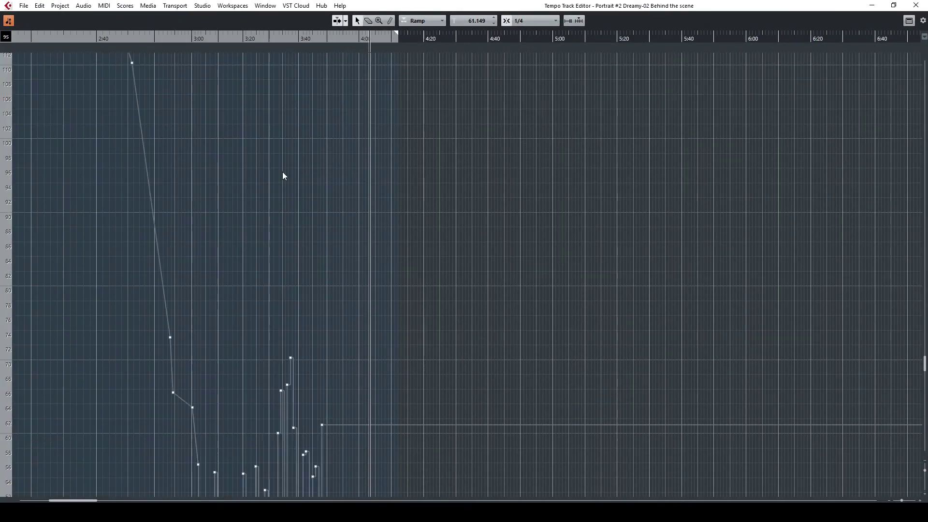
pyautogui.scroll(-3, 259, 187)
pyautogui.keyDown('ctrl'); pyautogui.scroll(-2, 205, 208); pyautogui.keyUp('ctrl')
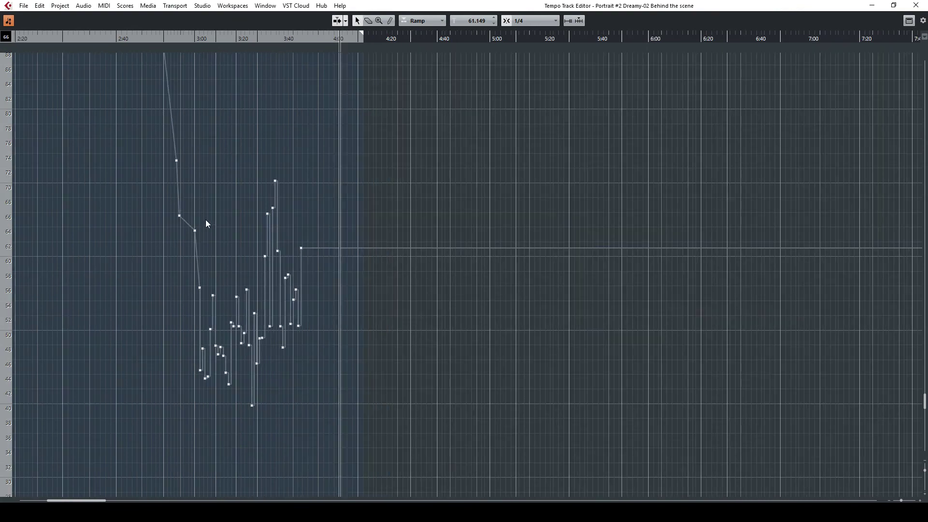
pyautogui.moveTo(96, 502); pyautogui.dragTo(69, 501)
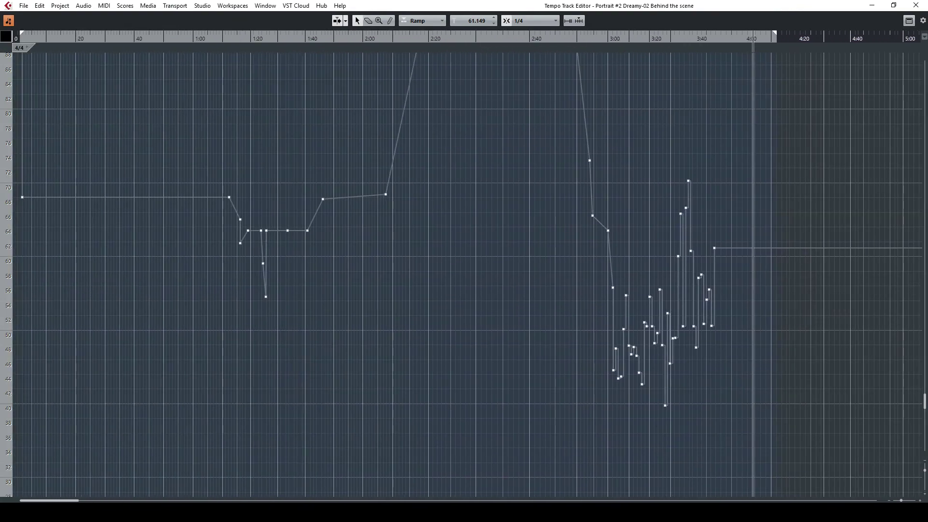
pyautogui.keyDown('ctrl'); pyautogui.scroll(-1, 263, 239); pyautogui.keyUp('ctrl')
pyautogui.scroll(3, 249, 240)
pyautogui.keyDown('ctrl'); pyautogui.scroll(-2, 245, 240); pyautogui.keyUp('ctrl')
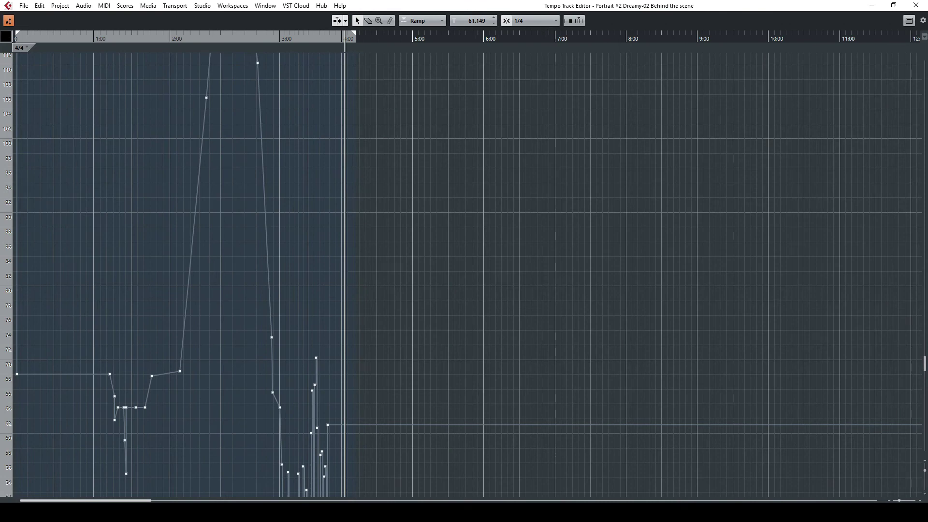
pyautogui.scroll(-3, 925, 478)
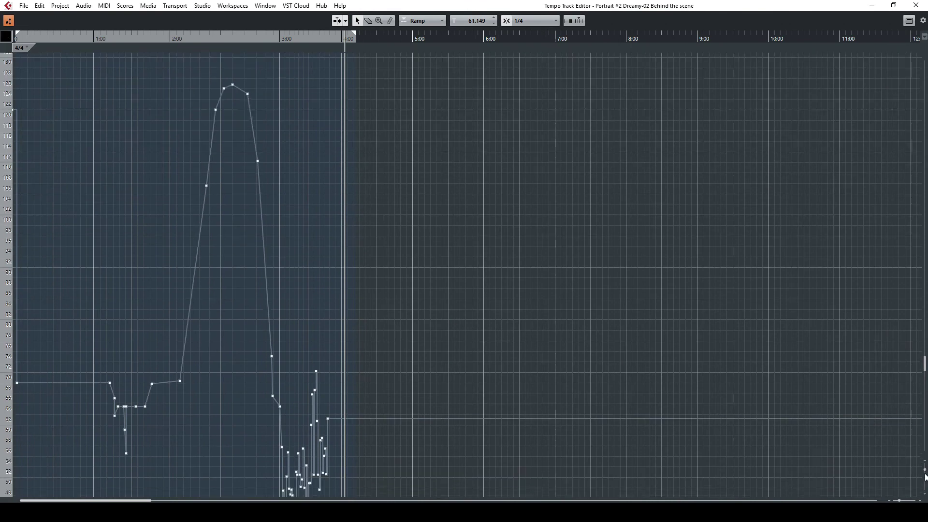
pyautogui.scroll(-4, 184, 323)
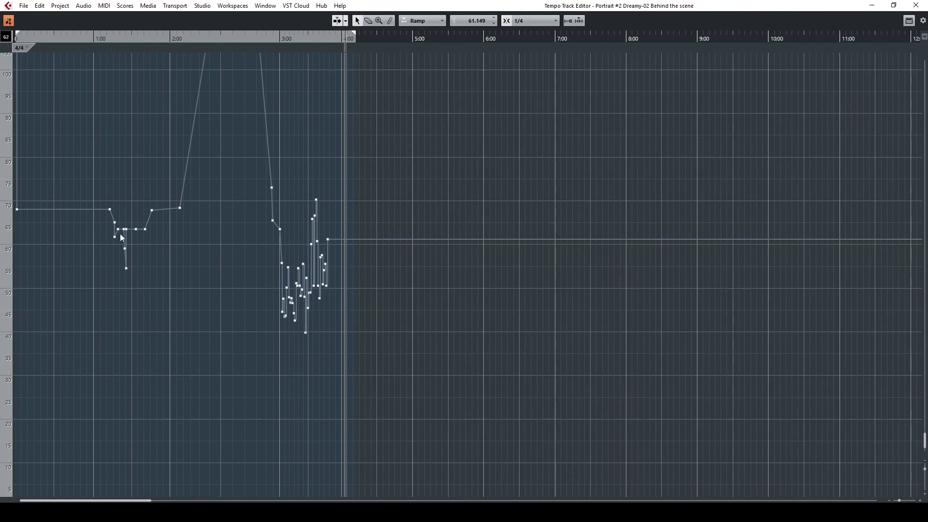
pyautogui.scroll(4, 188, 222)
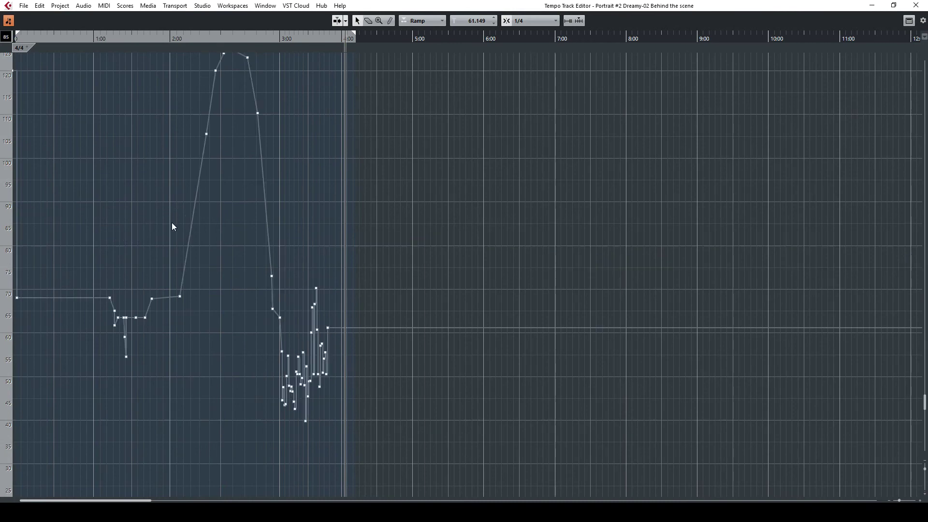
# - Play from just after 2:00 and follow the tempo curve as it climbs to its peak
pyautogui.click(188, 41)
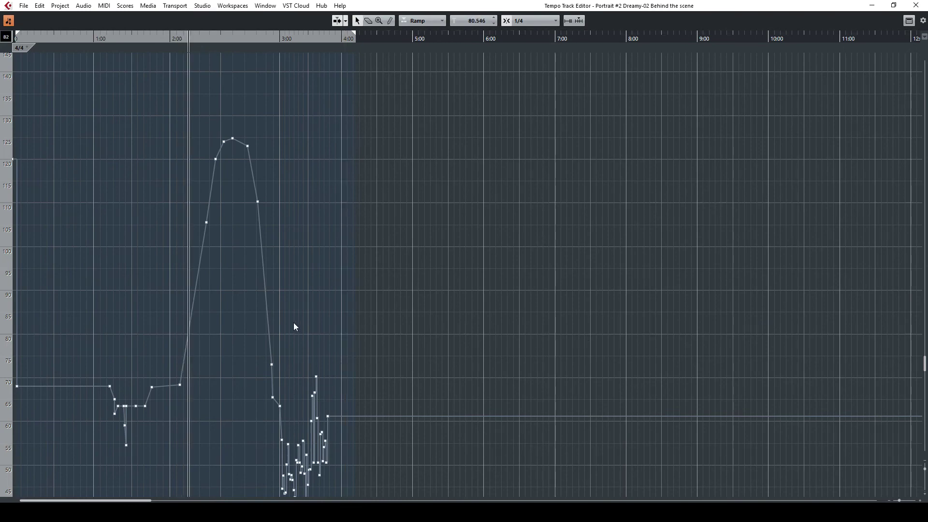
pyautogui.scroll(-2, 359, 285)
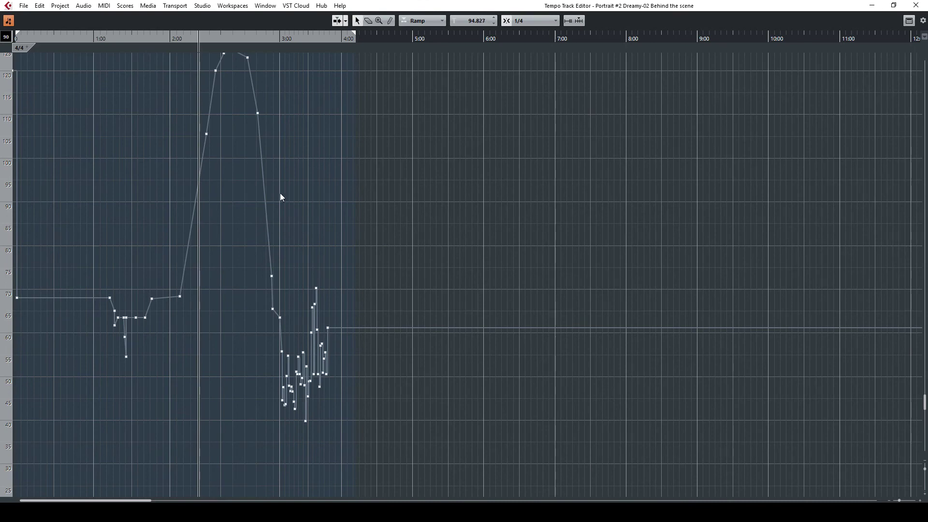
pyautogui.scroll(2, 270, 186)
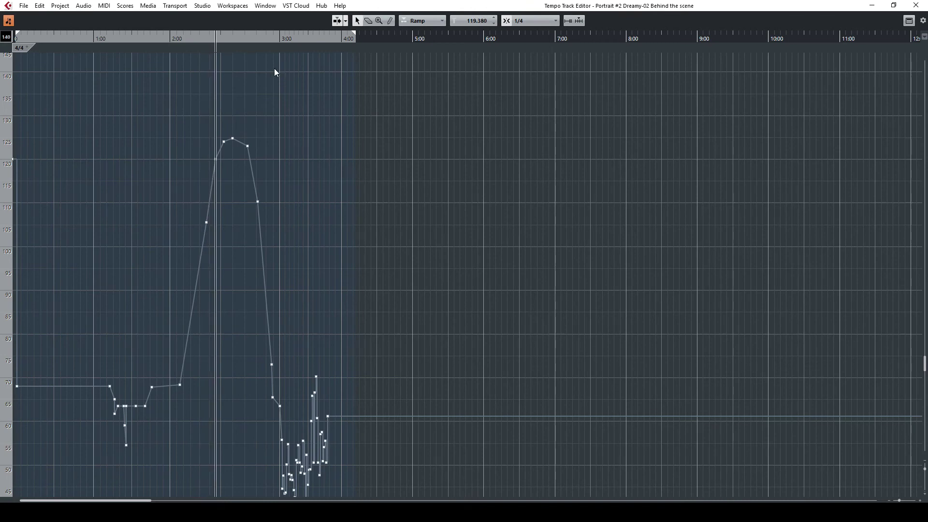
# - Play from the descending side of the tempo peak and examine the slowdown into the fluctuating section
pyautogui.click(258, 36)
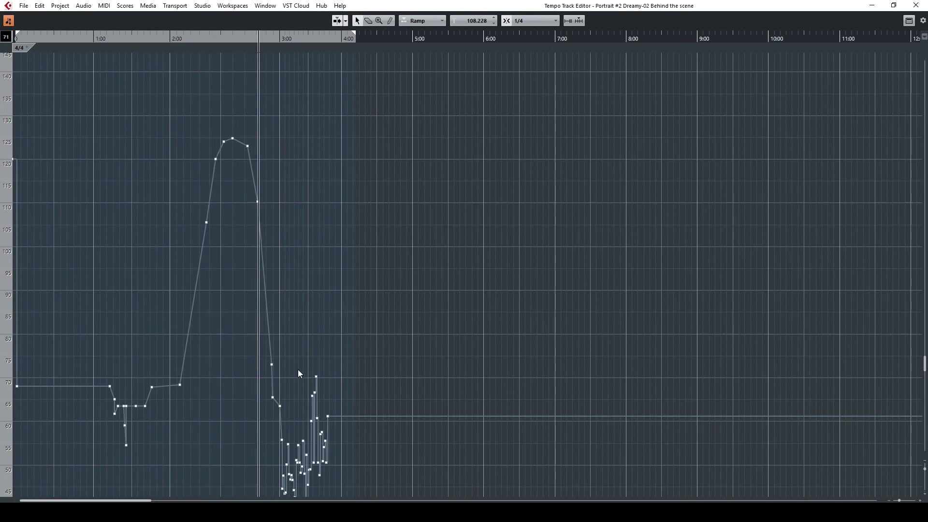
pyautogui.scroll(-2, 271, 377)
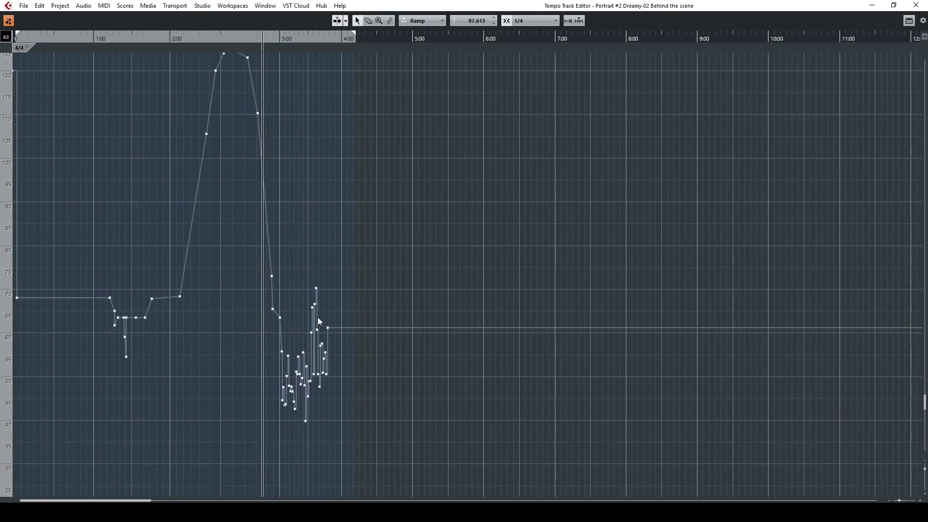
pyautogui.scroll(3, 286, 389)
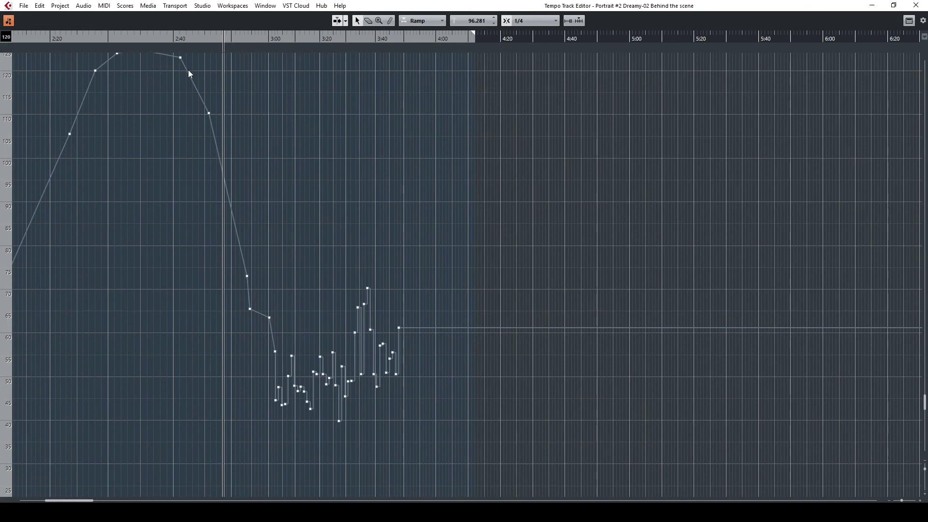
# - Play the steady-tempo opening, and play from about 3:00 to follow the fluctuating tempo points near the end
pyautogui.moveTo(175, 37); pyautogui.dragTo(27, 51)
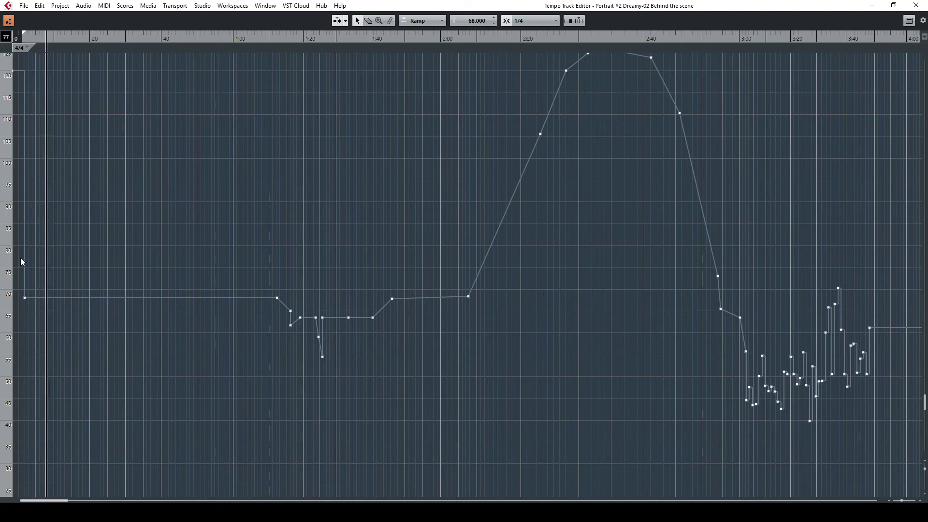
pyautogui.click(740, 38)
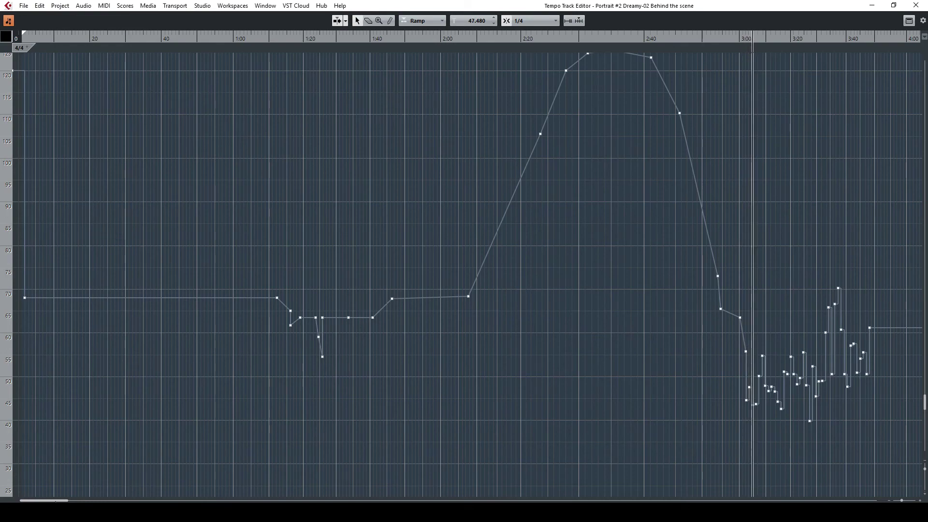
pyautogui.moveTo(55, 501); pyautogui.dragTo(77, 501)
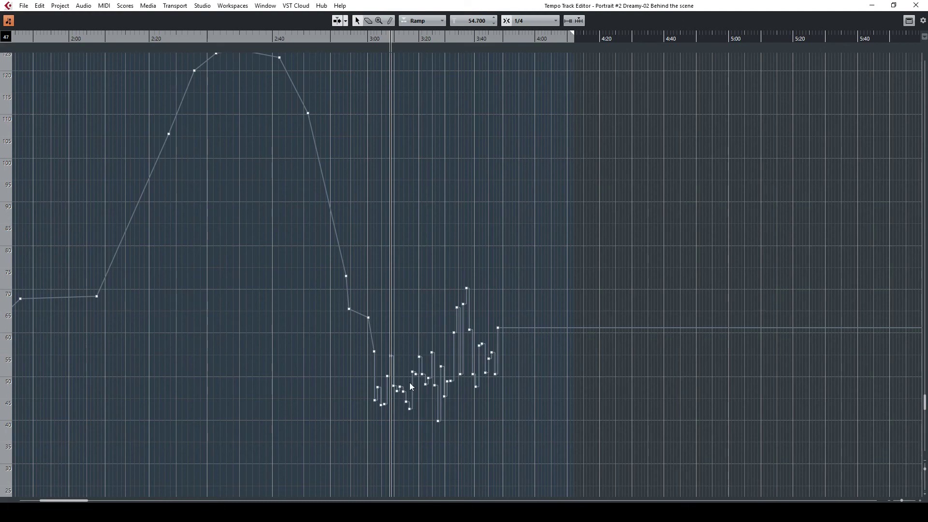
# - Close the tempo track and look up the Merge Tempo from Tapping function among the MIDI functions without applying it
pyautogui.click(914, 6)
pyautogui.click(103, 5)
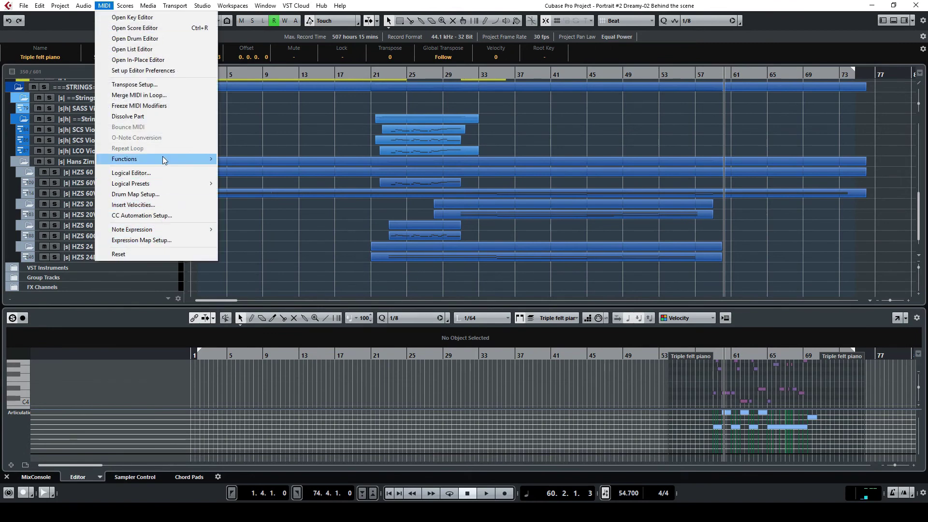
pyautogui.moveTo(162, 158)
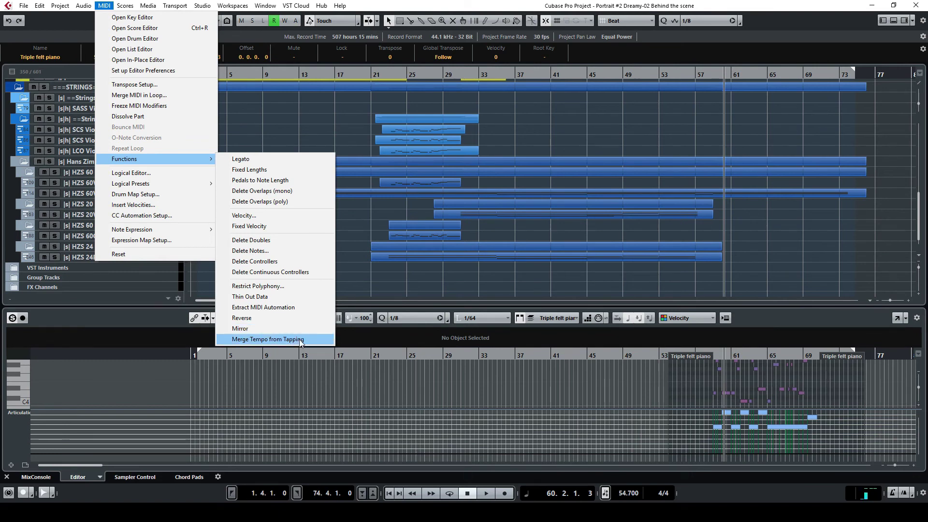
pyautogui.click(596, 266)
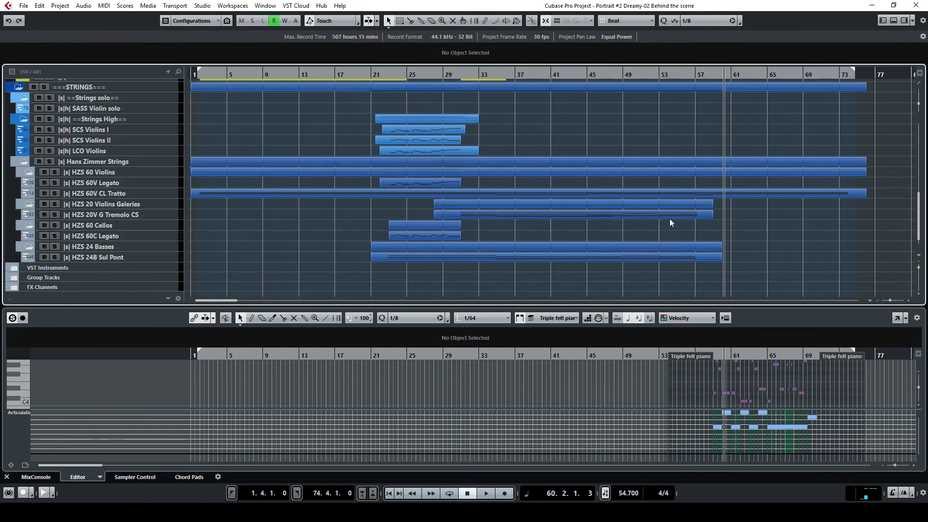
# - Open the project's MixConsole, maximize it and view the group, reverb and output channels
pyautogui.click(203, 6)
pyautogui.click(223, 31)
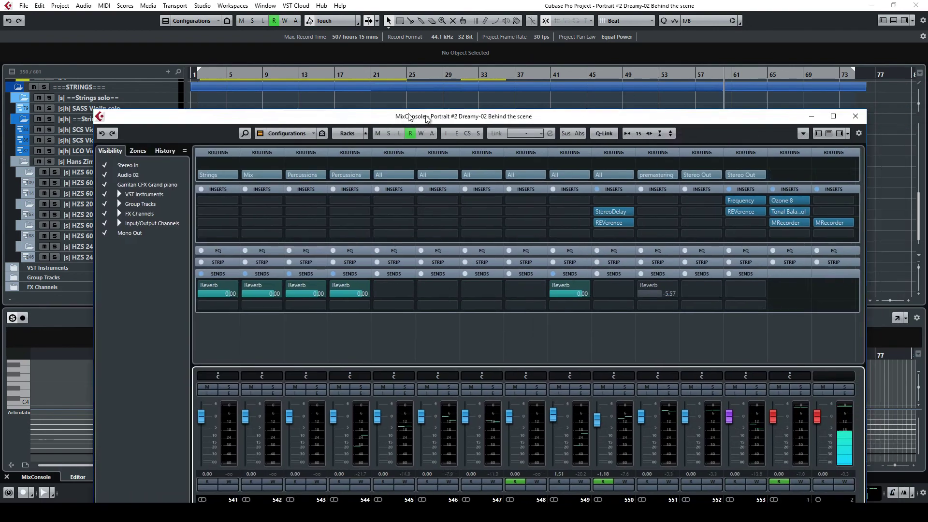
pyautogui.moveTo(426, 119); pyautogui.dragTo(290, 100)
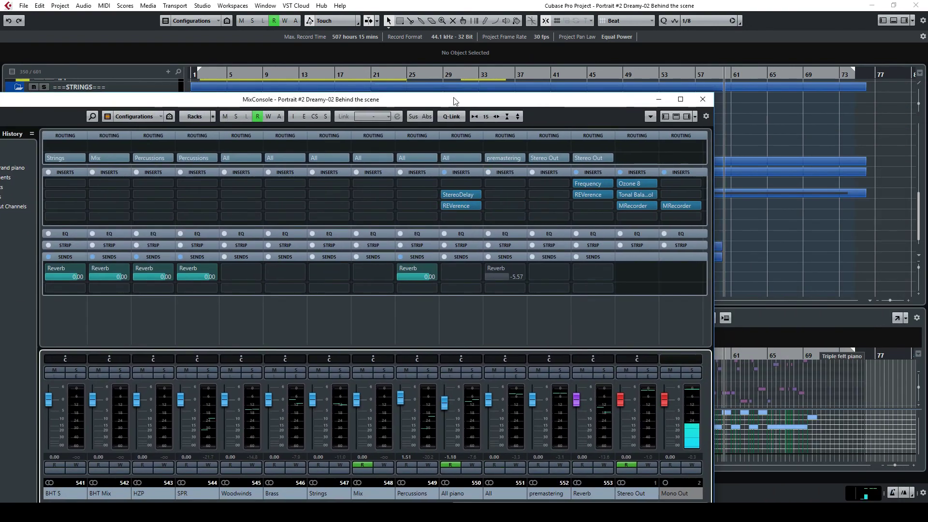
pyautogui.doubleClick(300, 100)
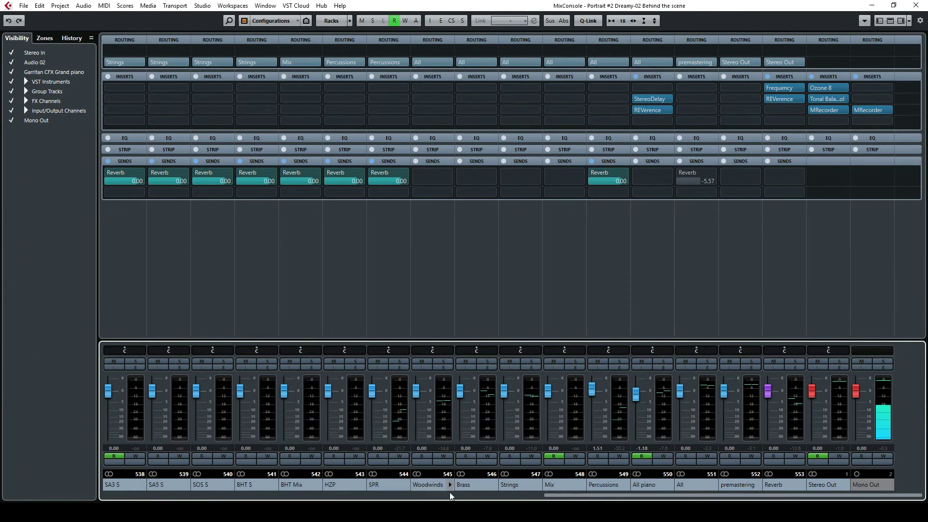
pyautogui.moveTo(574, 499); pyautogui.dragTo(613, 491)
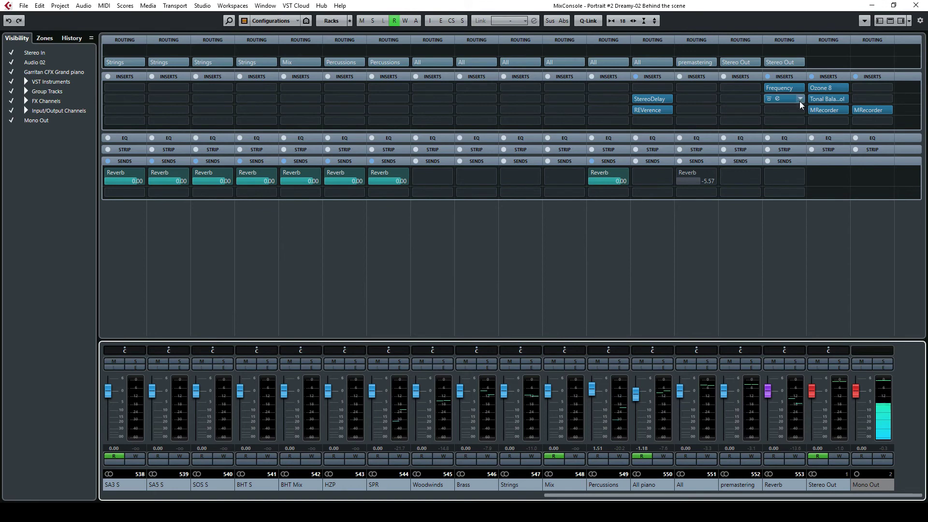
# - Examine the Frequency equalizer and the REVerence settings inserted on the Reverb channel, closing each plug-in after viewing
pyautogui.click(783, 88)
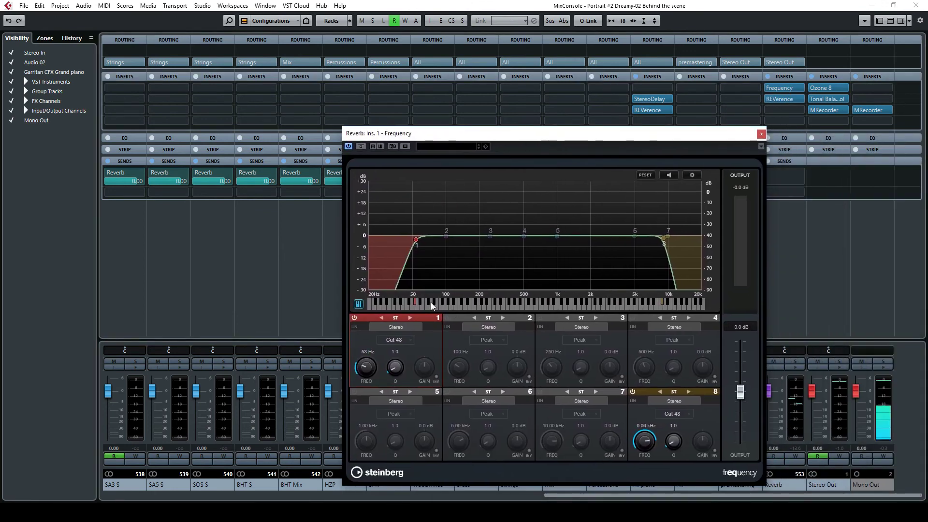
pyautogui.click(760, 134)
pyautogui.click(777, 100)
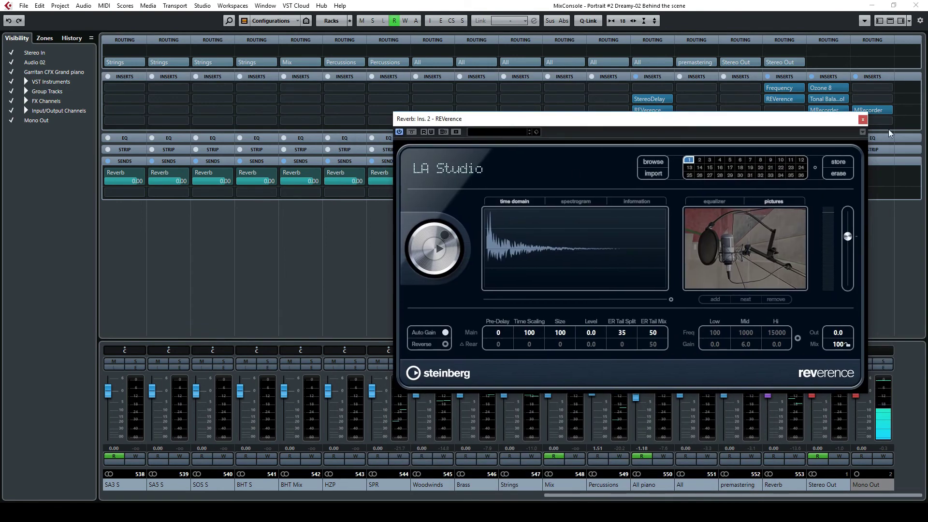
pyautogui.click(862, 119)
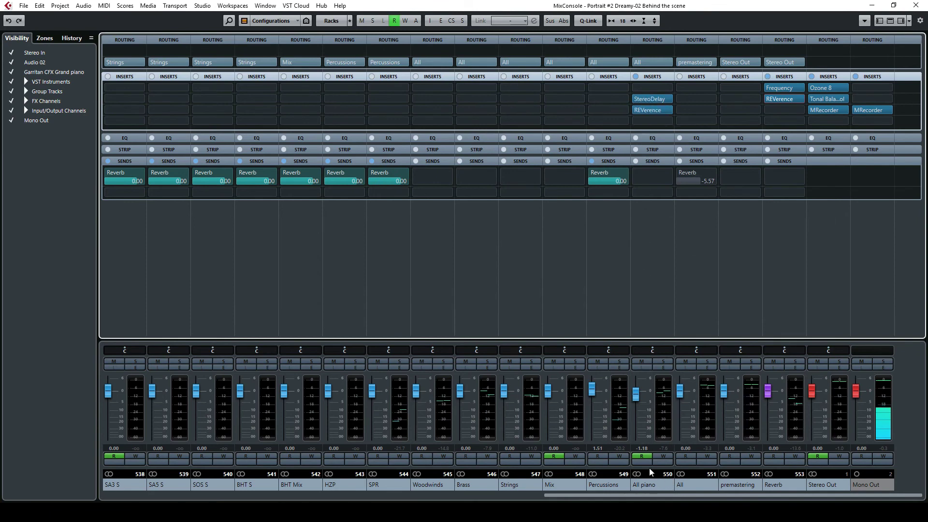
pyautogui.moveTo(646, 105)
pyautogui.moveTo(820, 91)
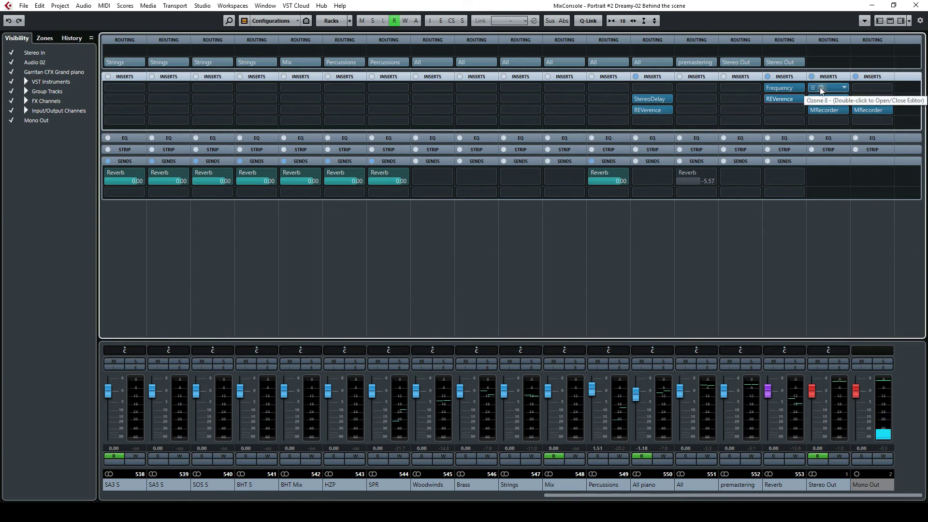
# - Examine the Neutron 2 equalizer curve inserted on the Garritan CFX Grand piano channel, and close the plug-in
pyautogui.moveTo(624, 499); pyautogui.dragTo(177, 474)
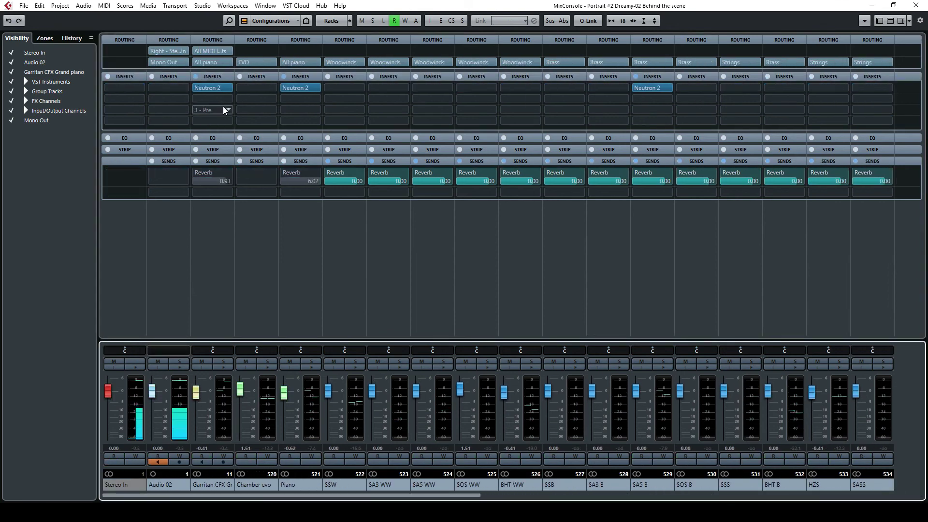
pyautogui.click(209, 88)
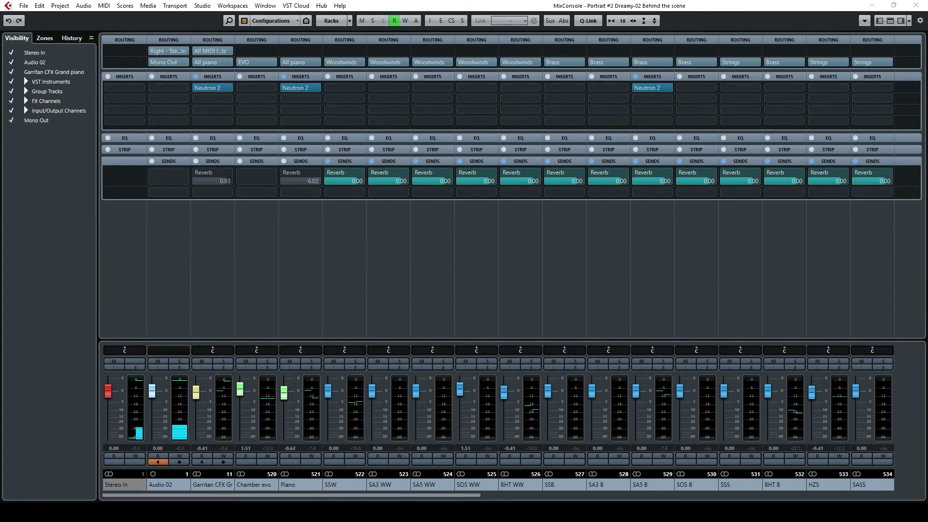
pyautogui.moveTo(317, 114); pyautogui.dragTo(393, 80)
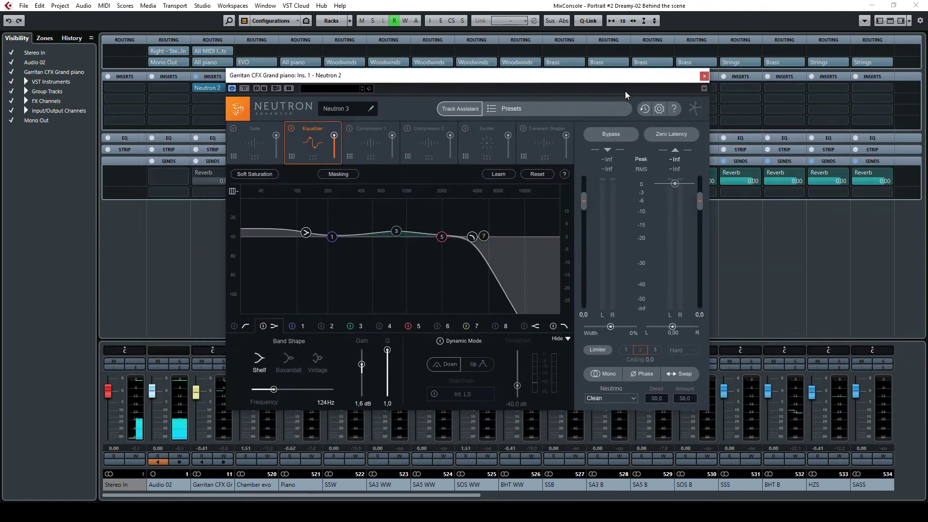
pyautogui.click(704, 76)
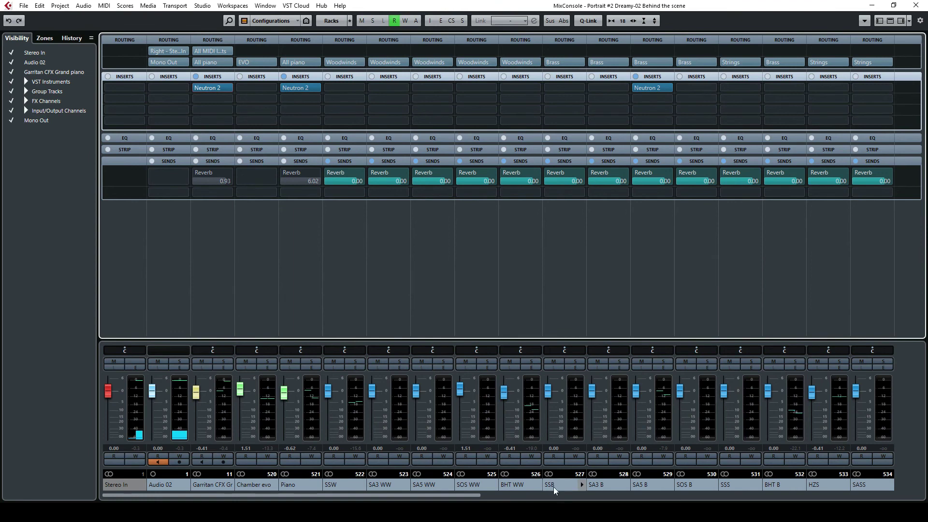
# - Inspect the Neutron 2 equalizer inserted on the EVO strings channel, and close the plug-in
pyautogui.moveTo(480, 495); pyautogui.dragTo(689, 490)
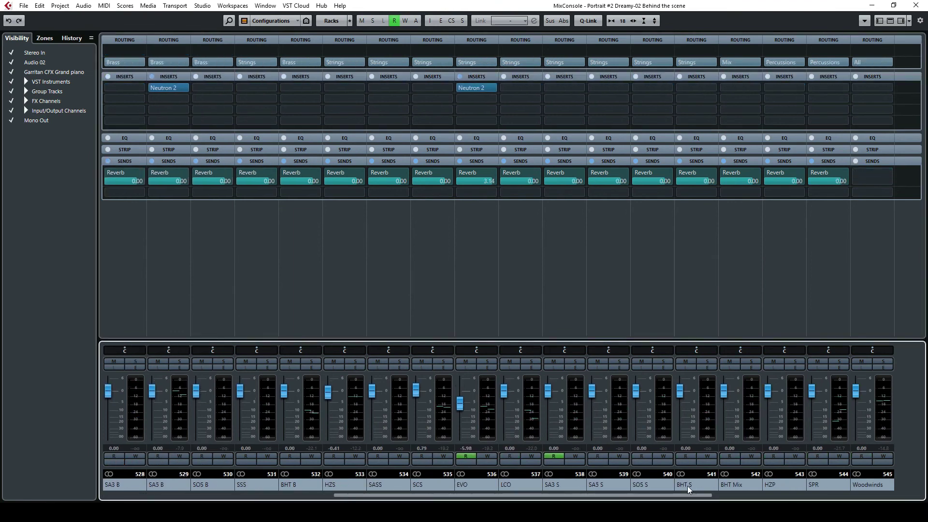
pyautogui.click(472, 92)
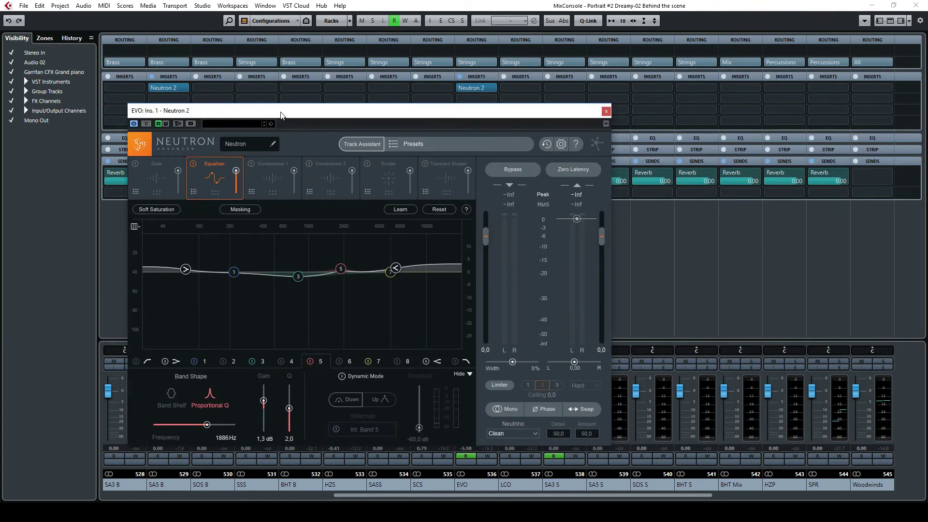
pyautogui.click(607, 112)
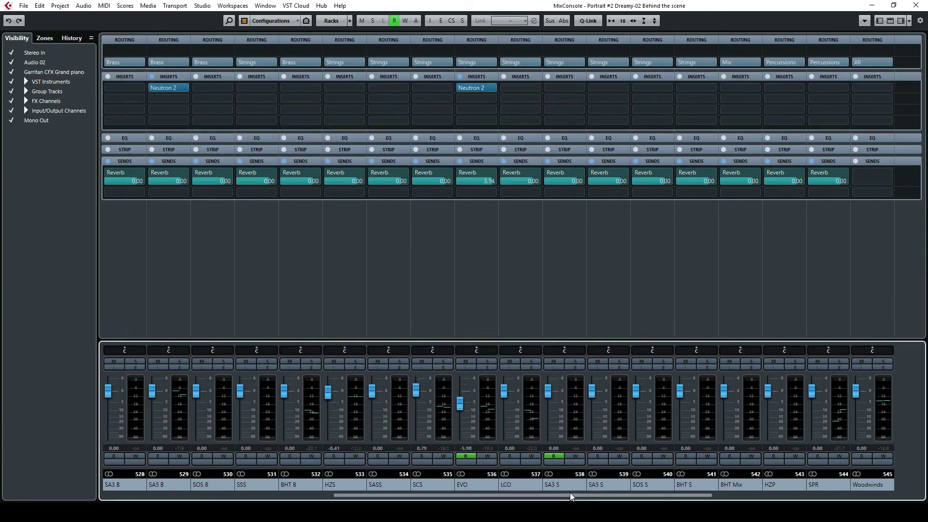
# - Examine the Equalizer, Dynamics and Maximizer modules of Ozone 8 on the Stereo Out channel, and close the plug-in
pyautogui.moveTo(688, 497); pyautogui.dragTo(899, 497)
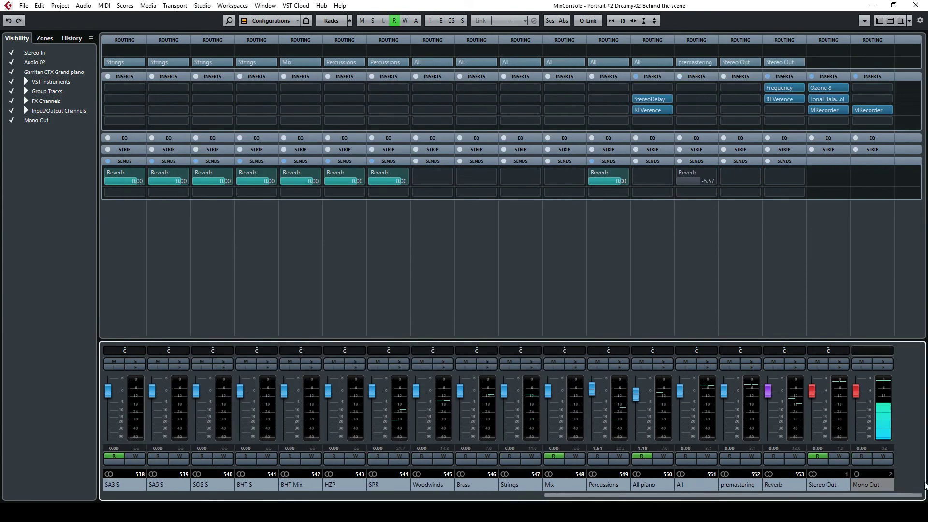
pyautogui.click(821, 92)
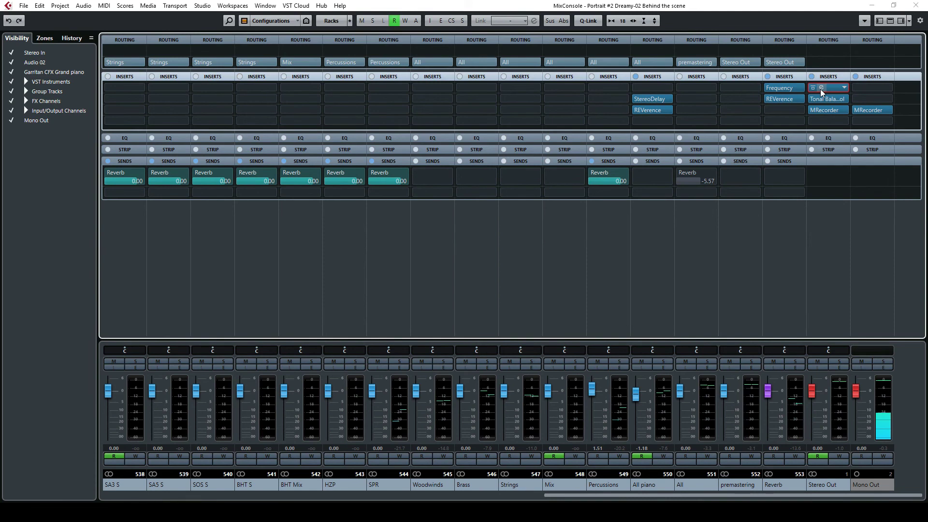
pyautogui.click(822, 92)
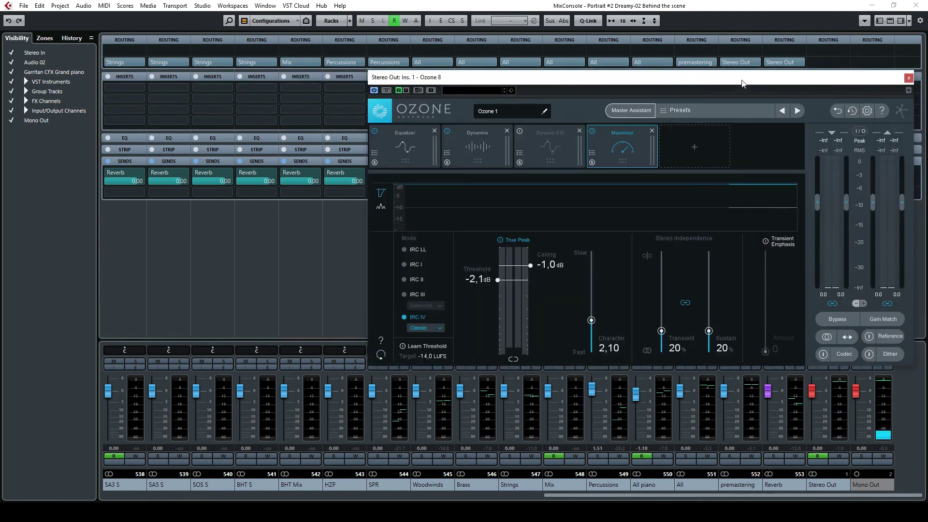
pyautogui.click(297, 145)
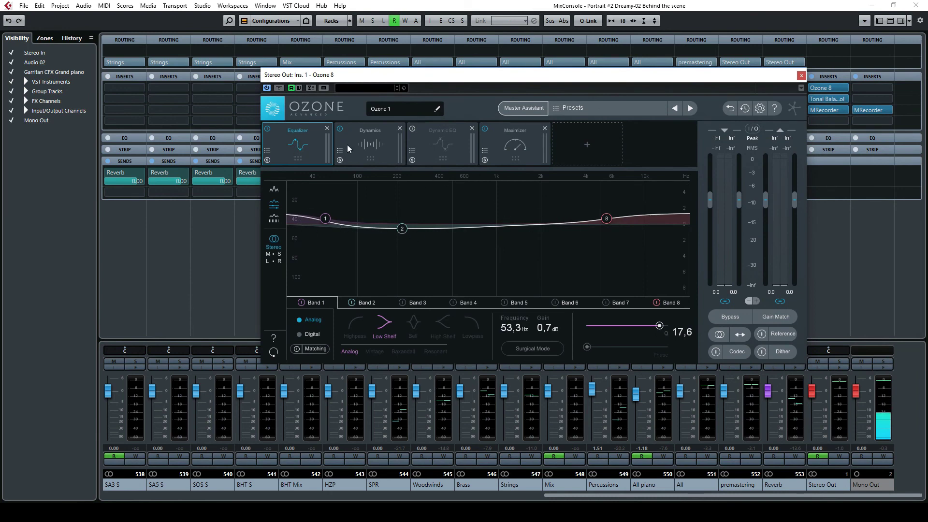
pyautogui.click(372, 144)
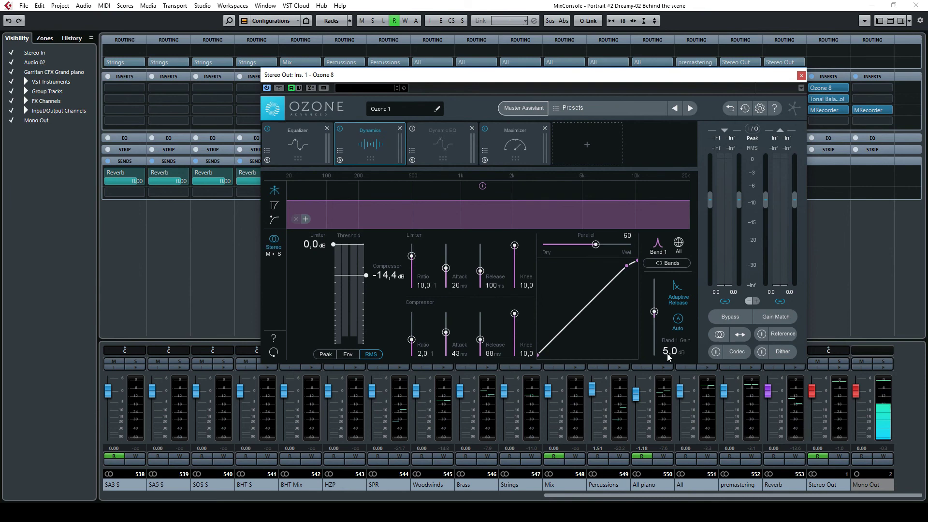
pyautogui.click(516, 159)
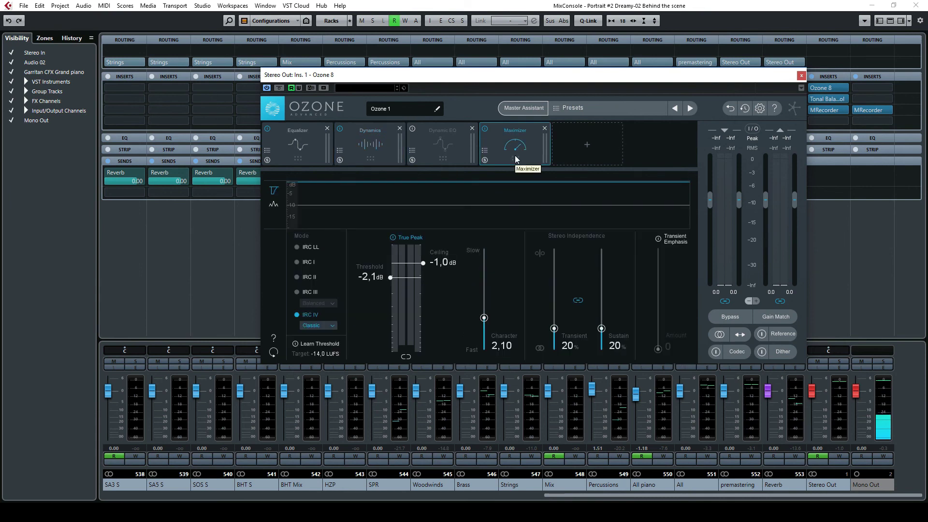
pyautogui.click(801, 76)
# - Close the mixer and return to the project's first tracks, showing the MIDI, piano and woodwind parts
pyautogui.click(909, 5)
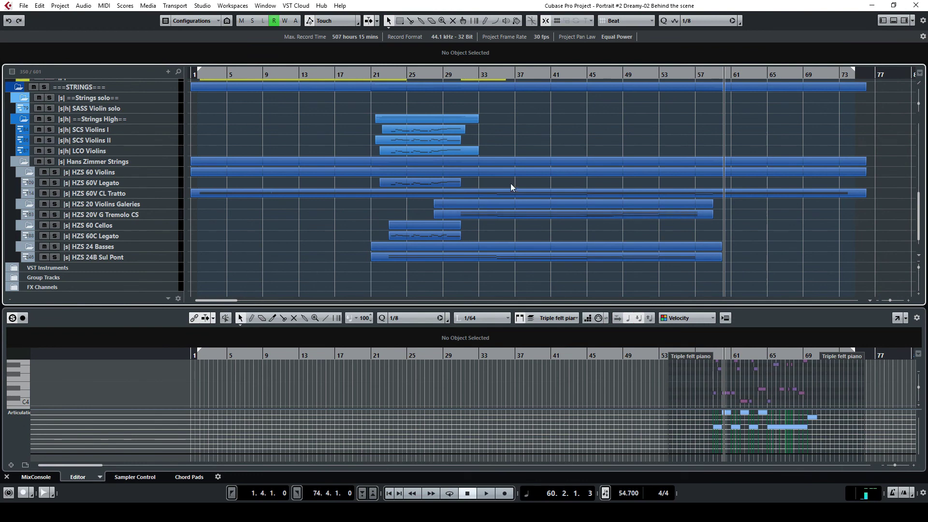
pyautogui.scroll(15, 543, 132)
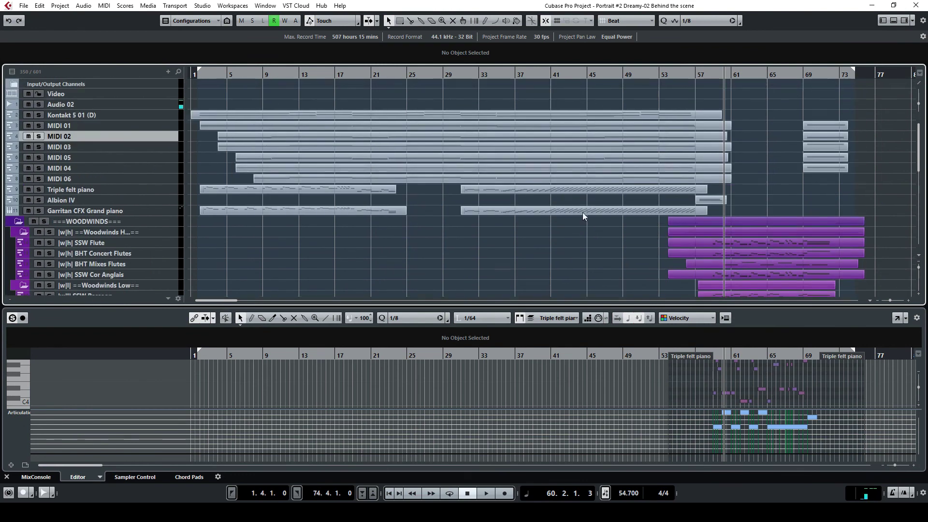